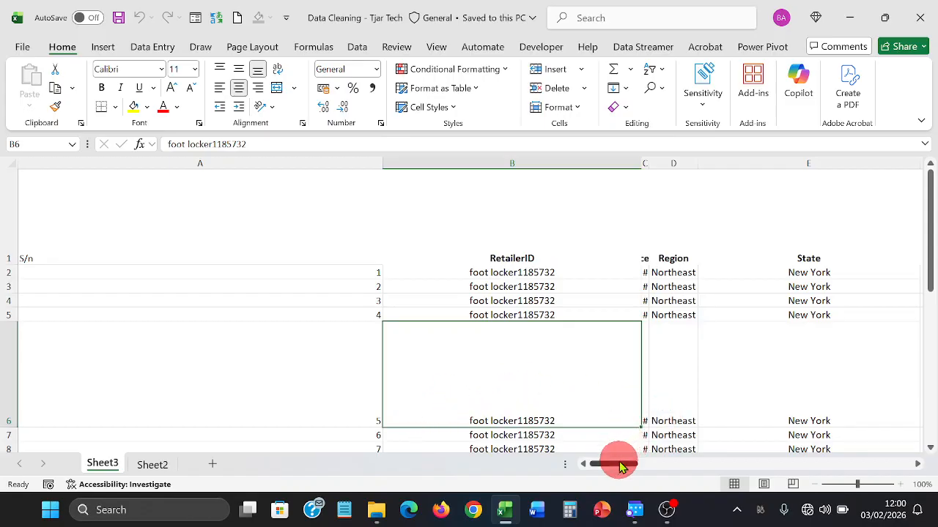
- Autofit every column width and row height on Sheet3 across the whole worksheet
mouse_move(618, 461)
left_mouse_down()
mouse_move(858, 464)
mouse_move(613, 460)
left_mouse_up()
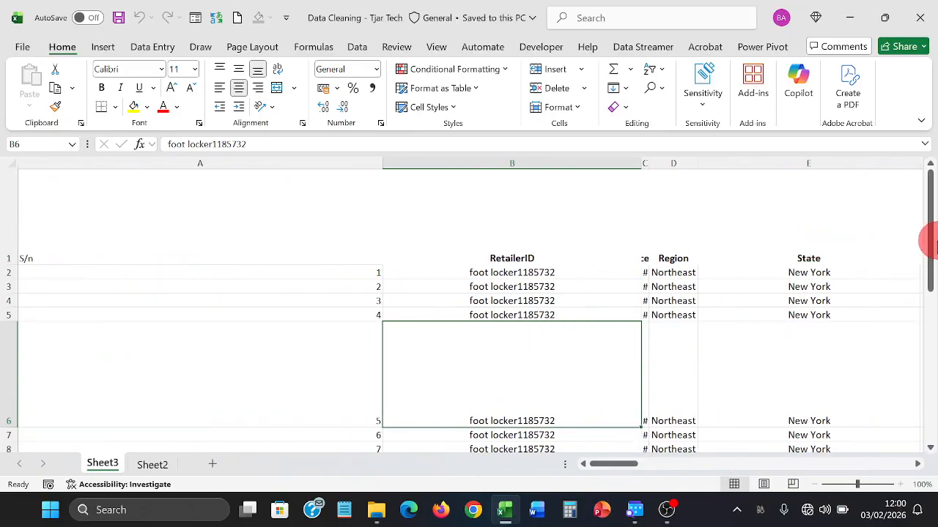
mouse_move(931, 237)
left_mouse_down()
mouse_move(929, 408)
mouse_move(934, 236)
left_mouse_up()
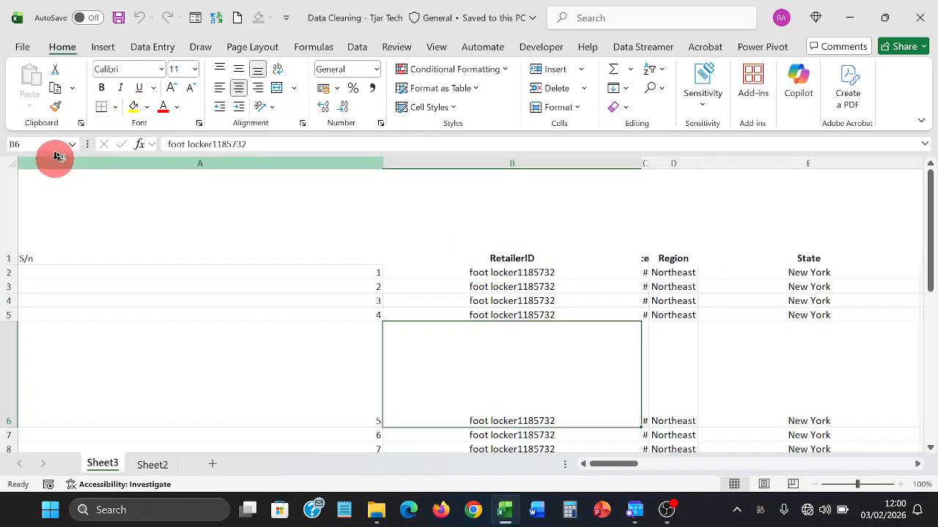
left_click(13, 165)
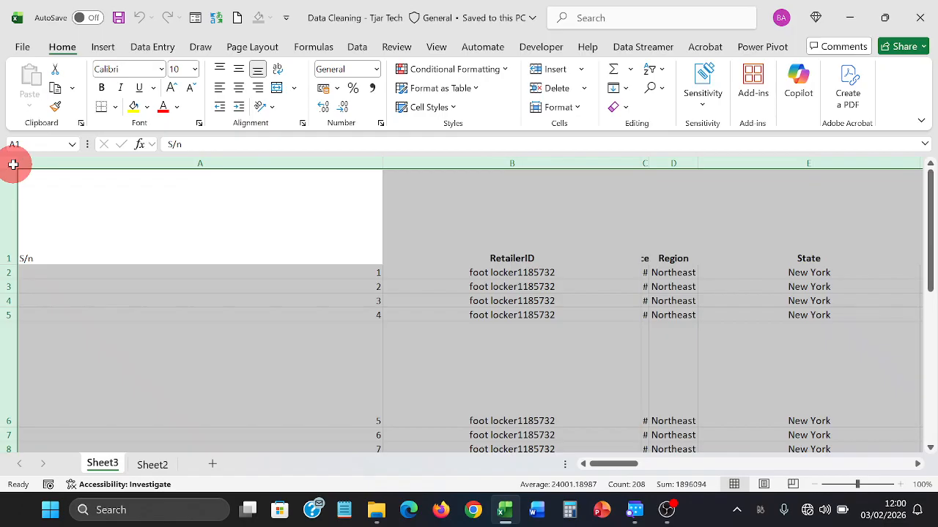
double_click(381, 165)
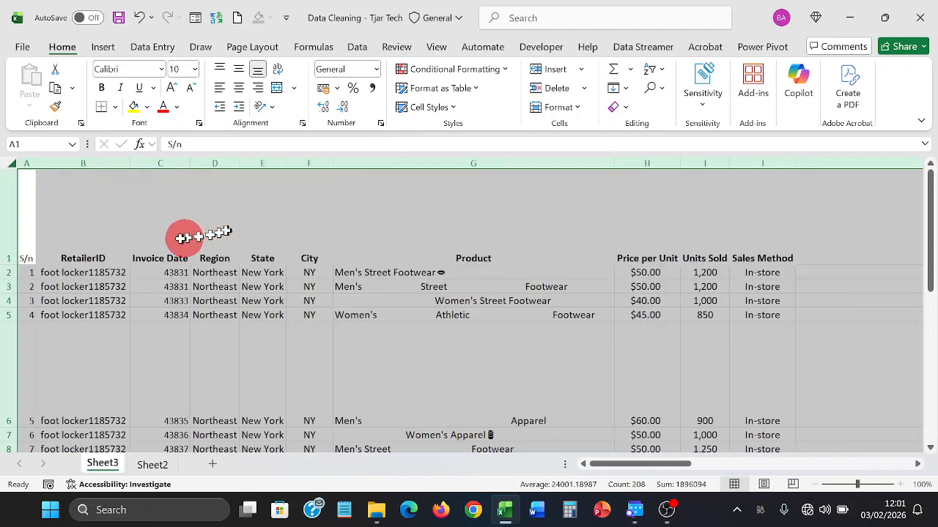
double_click(12, 262)
left_click(138, 235)
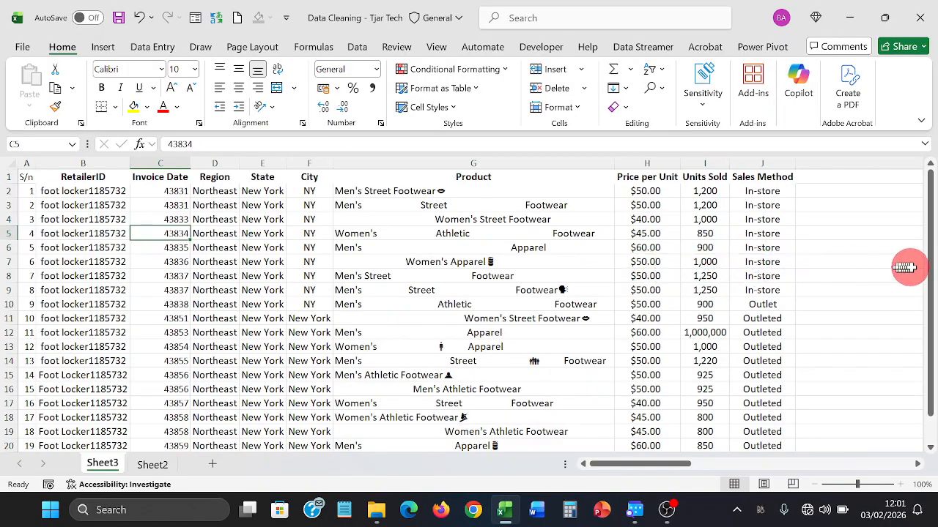
- Inspect the RetailerID header and first value, then select the Invoice Date column
left_click_drag(925, 267, 895, 253)
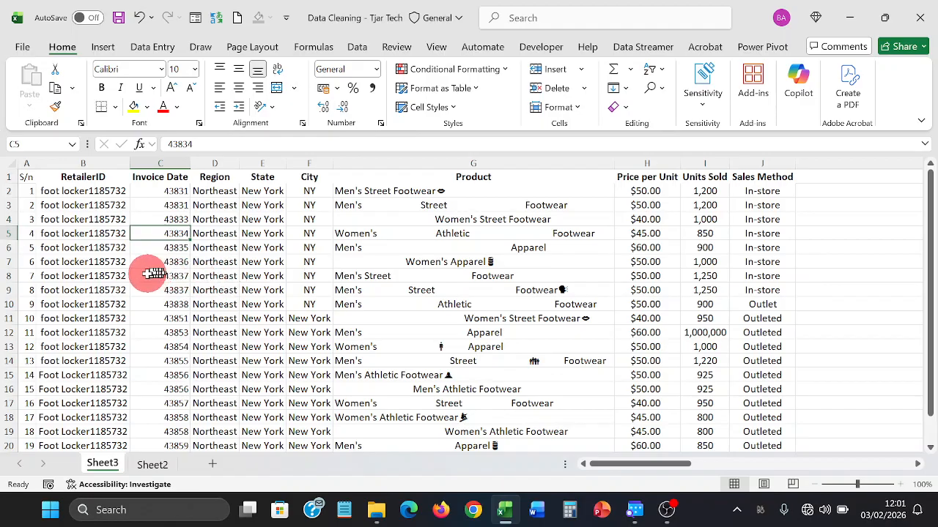
left_click(84, 178)
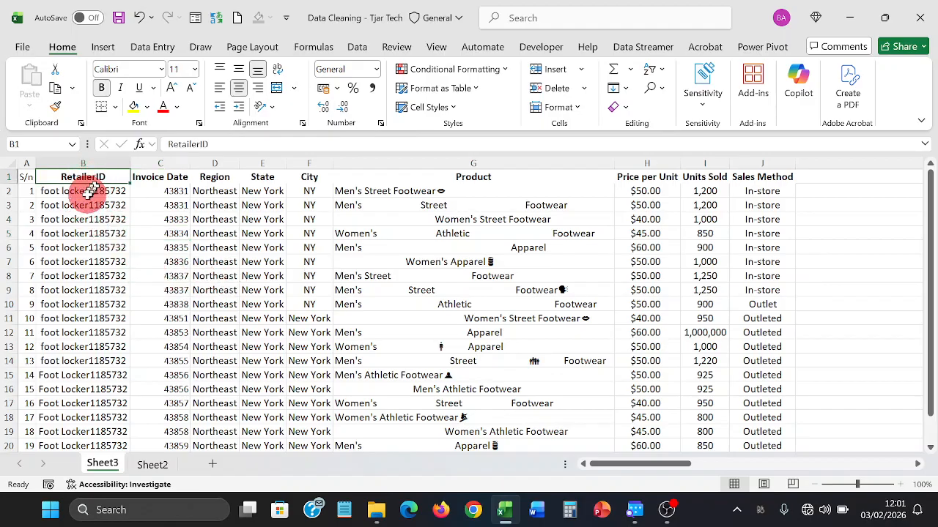
left_click(87, 193)
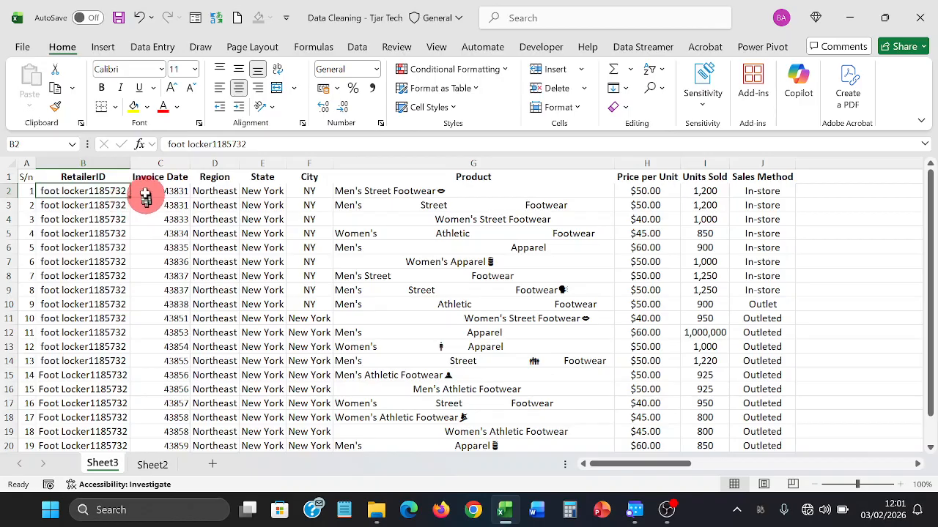
left_click(150, 164)
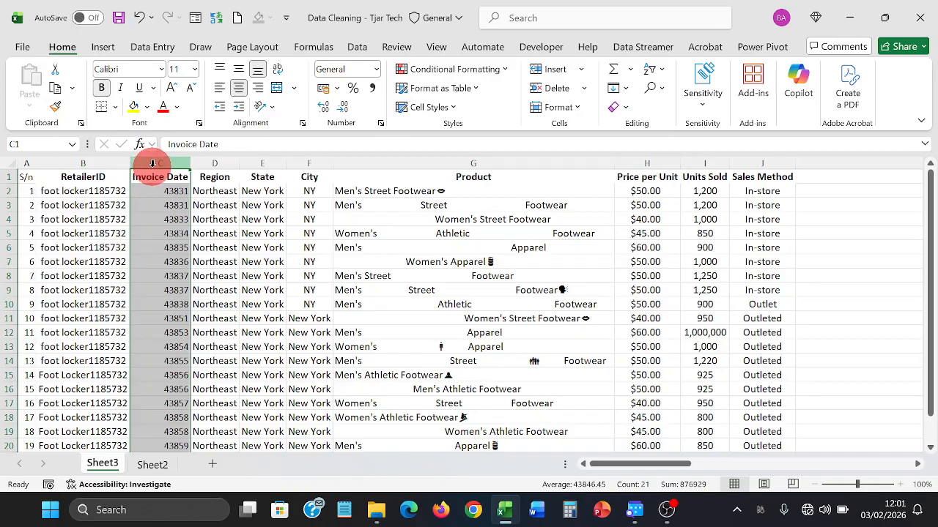
- Insert a blank column before Invoice Date
right_click(151, 164)
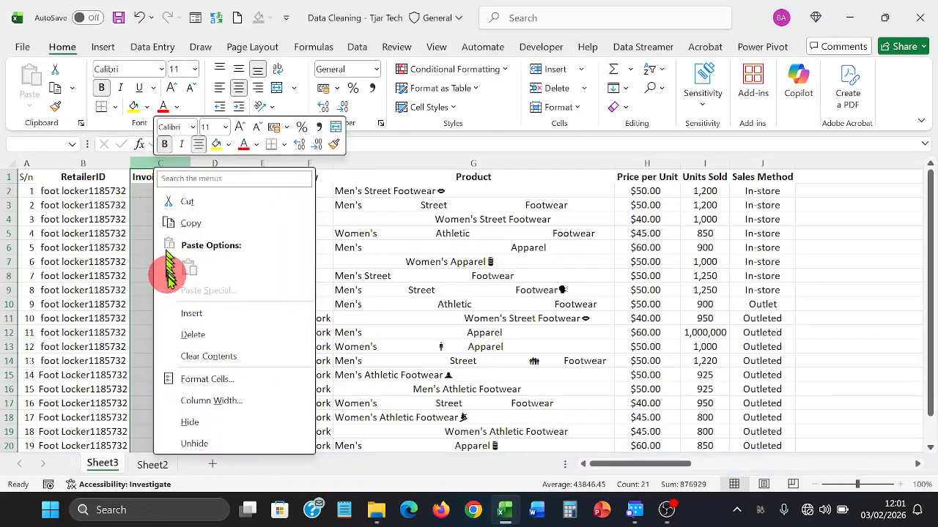
left_click(174, 314)
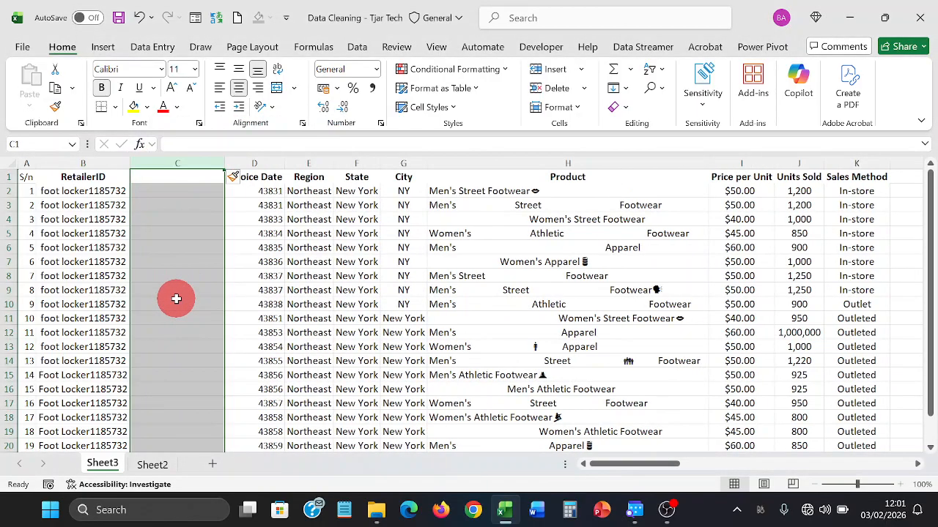
left_click(173, 193)
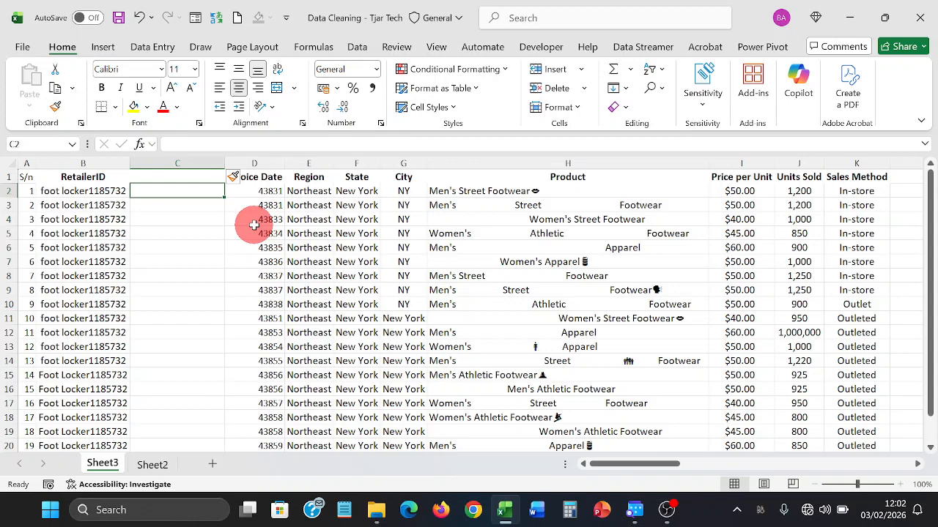
- Enter the sample ID 1185732 in C2, undoing an accidental fill-down of it
type("11")
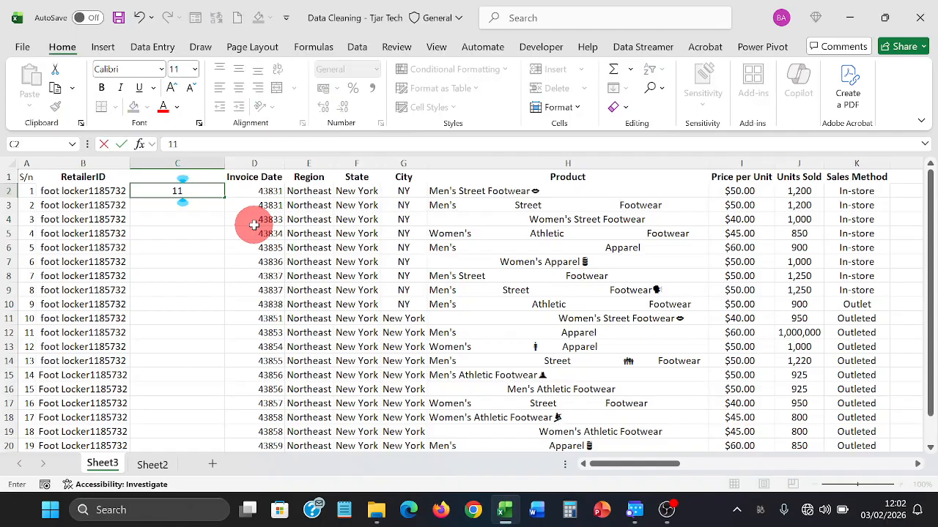
type("85732")
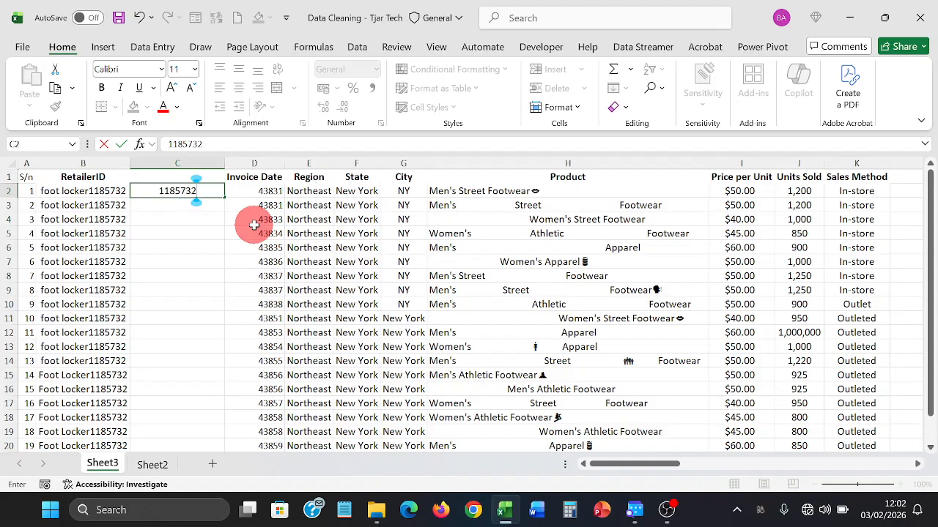
key("Return")
key("Up")
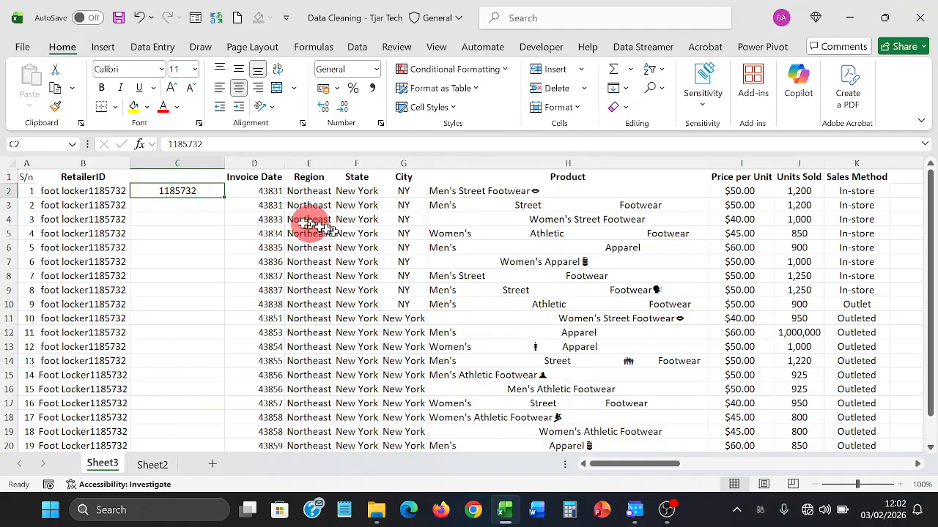
double_click(226, 199)
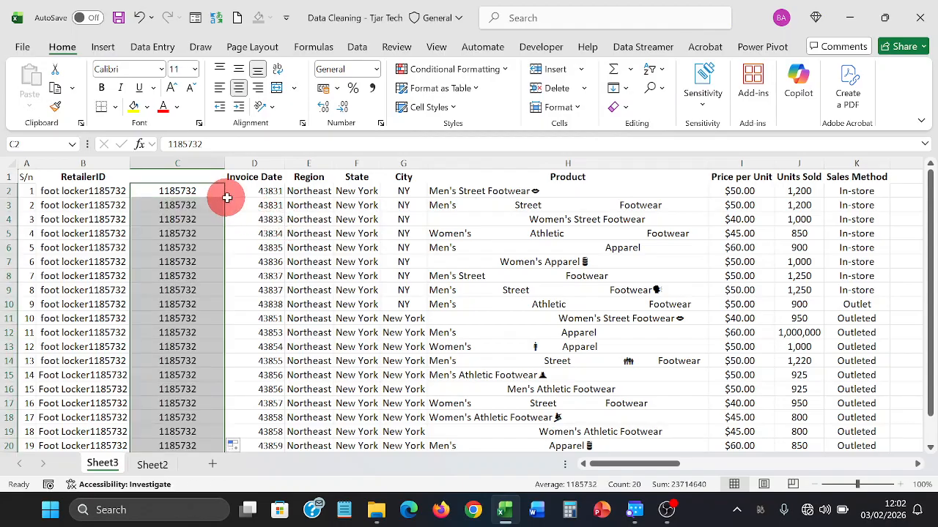
left_click(138, 17)
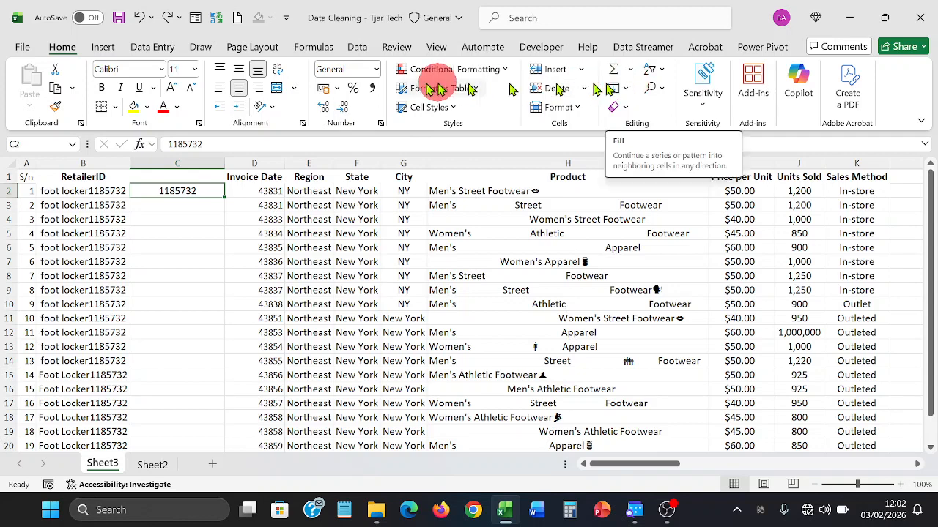
left_click(361, 57)
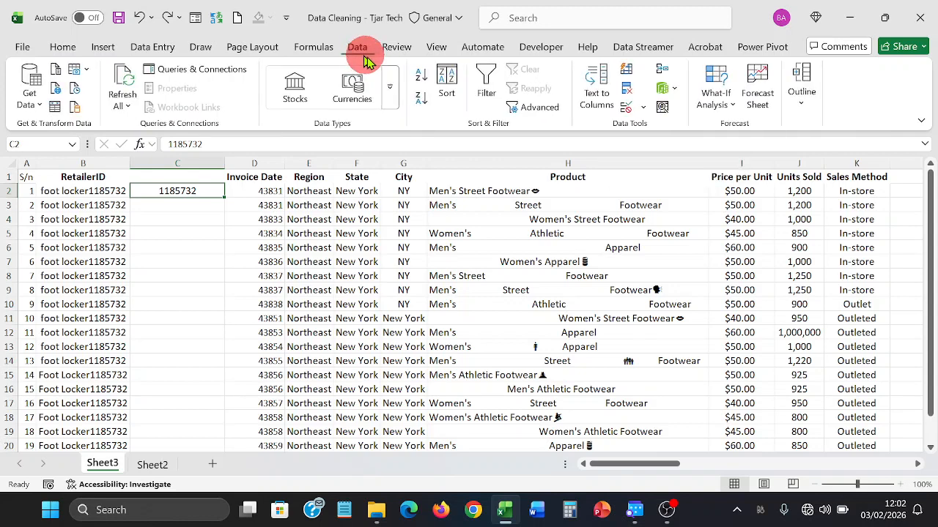
- Flash Fill 1185732 down column C, autofit its width, and retitle the header ID
left_click(626, 69)
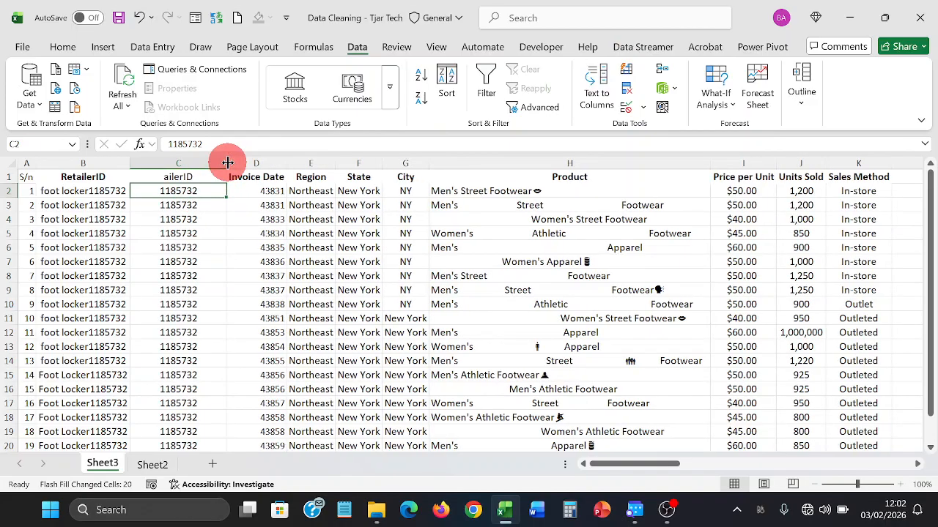
double_click(226, 162)
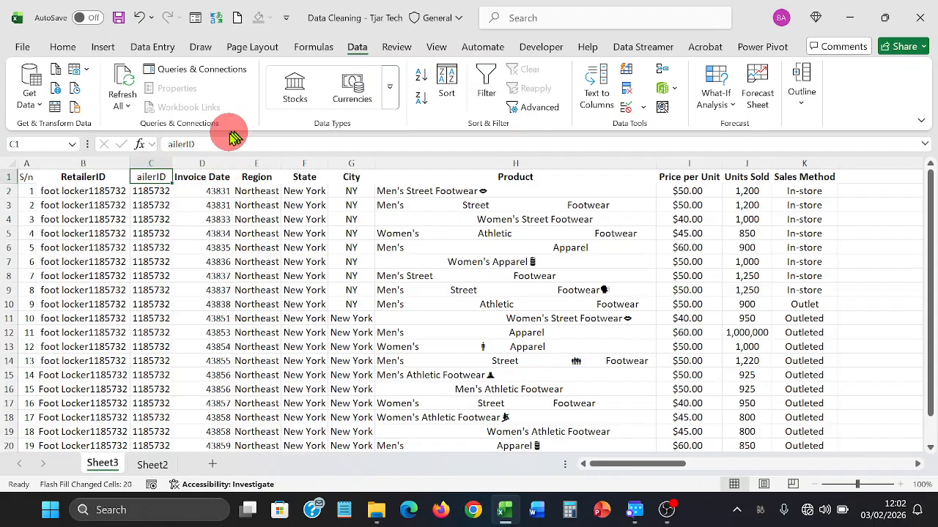
left_click_drag(207, 144, 147, 147)
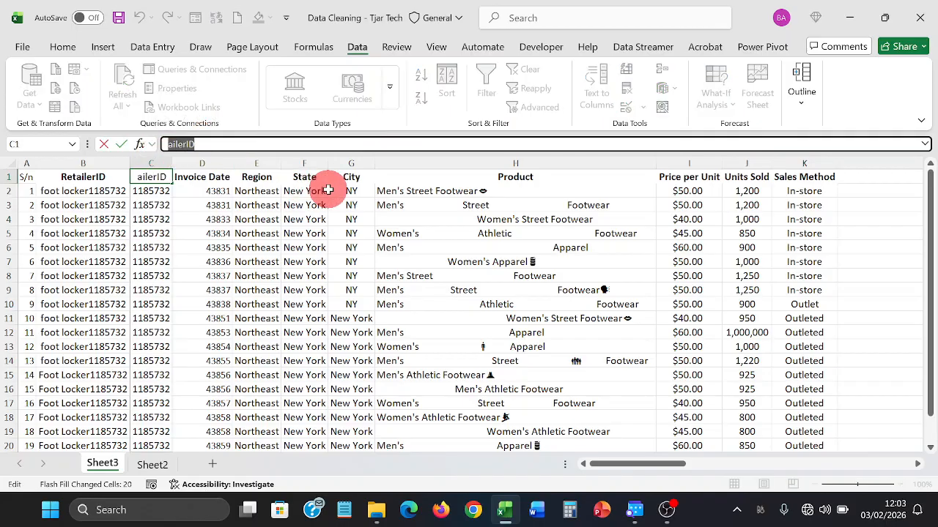
type("R")
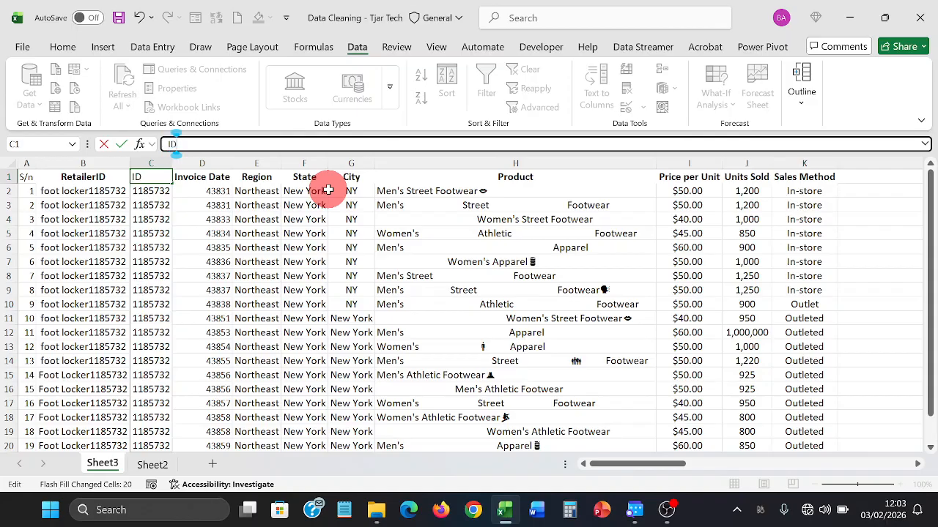
key("Return")
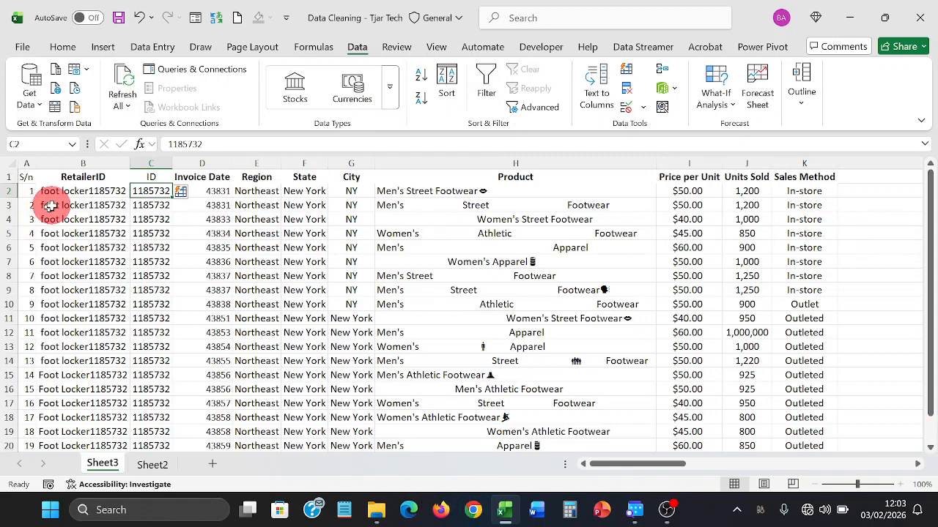
- Insert a blank column before ID and enter the example 'foot locker' in its first row
left_click(148, 163)
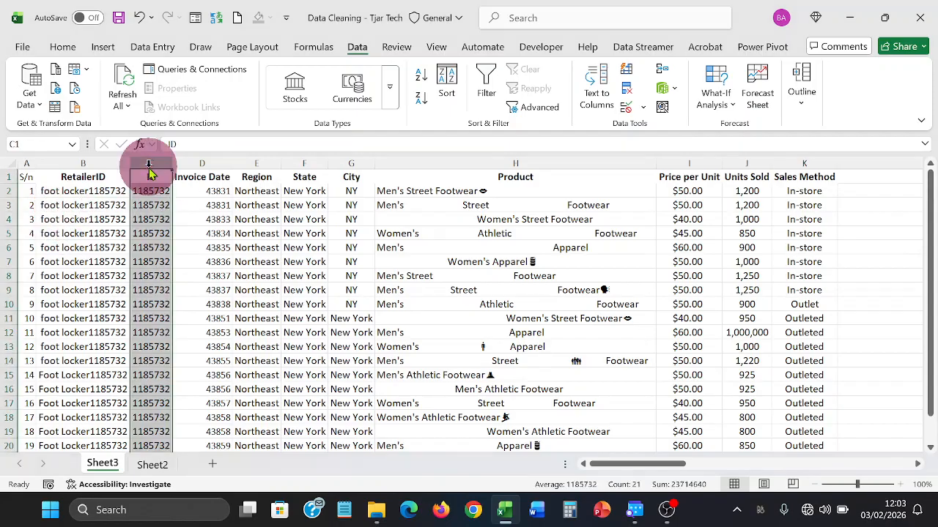
right_click(148, 163)
left_click(187, 315)
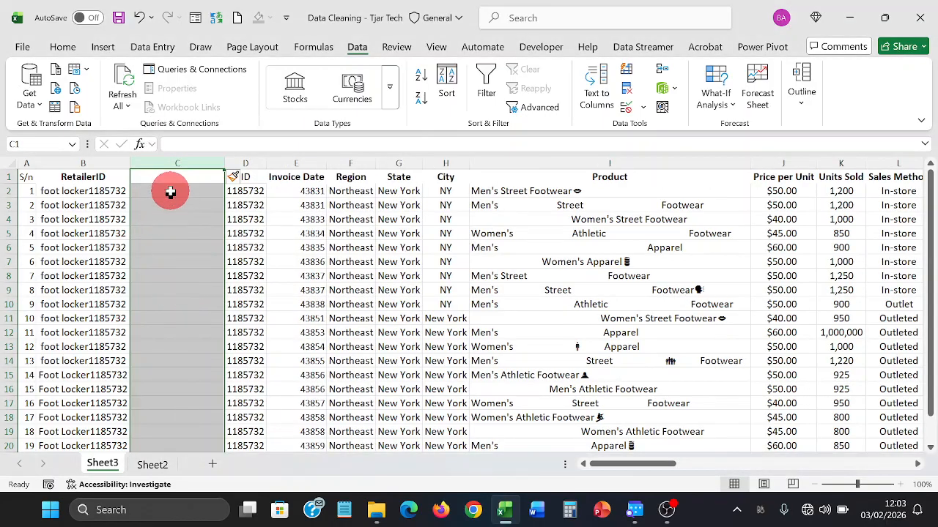
left_click(170, 191)
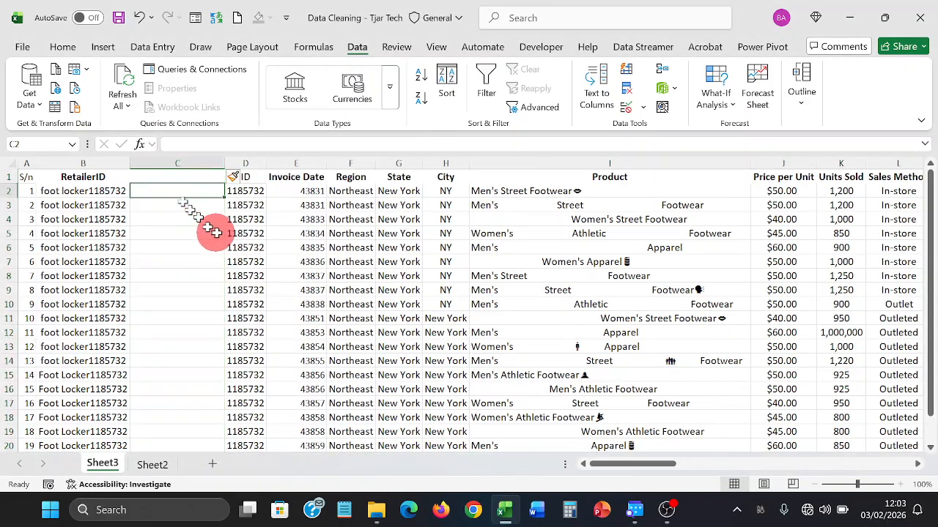
type("foot")
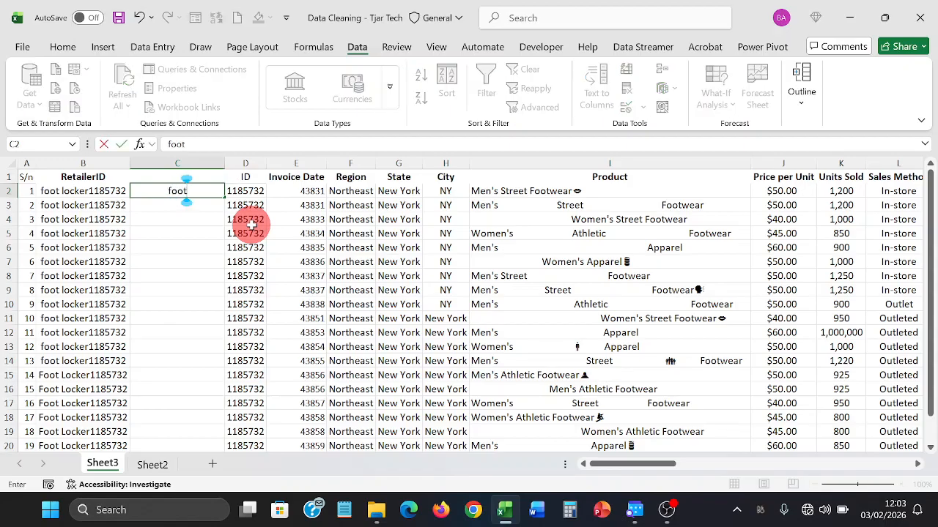
type(" lo")
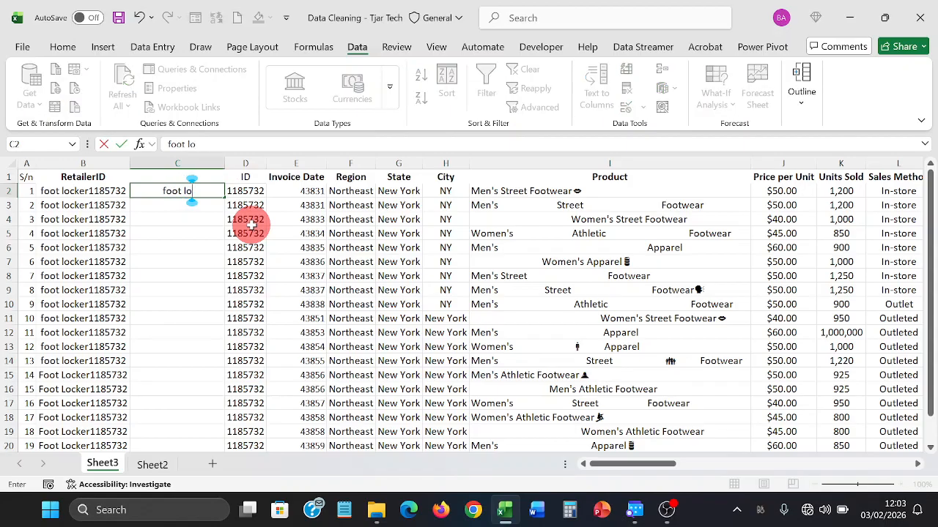
type("ck")
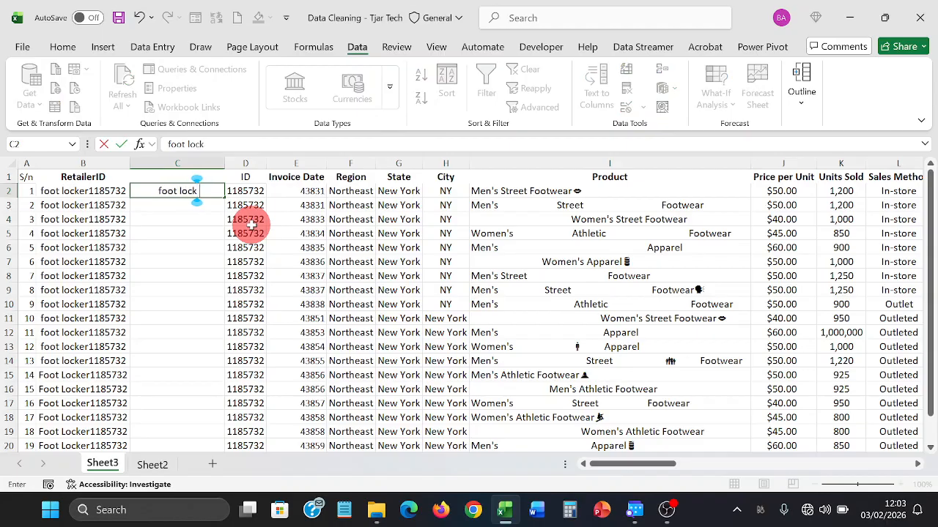
type("er")
key("Return")
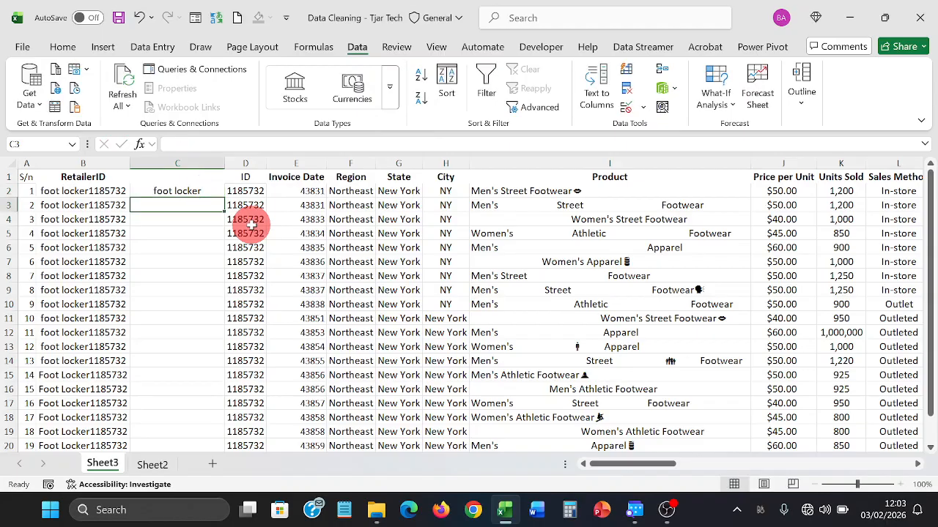
key("Up")
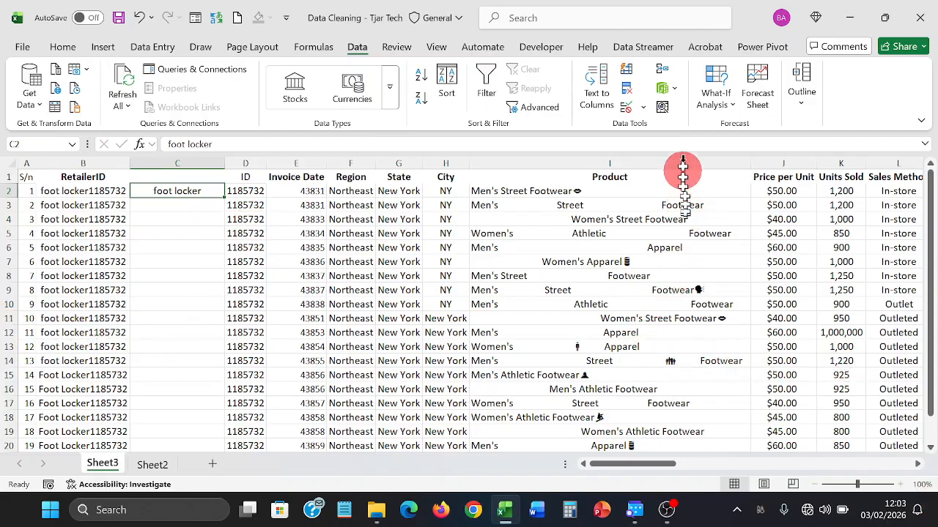
- Flash Fill the retailer names into column C and set its header to Retailer
left_click(630, 75)
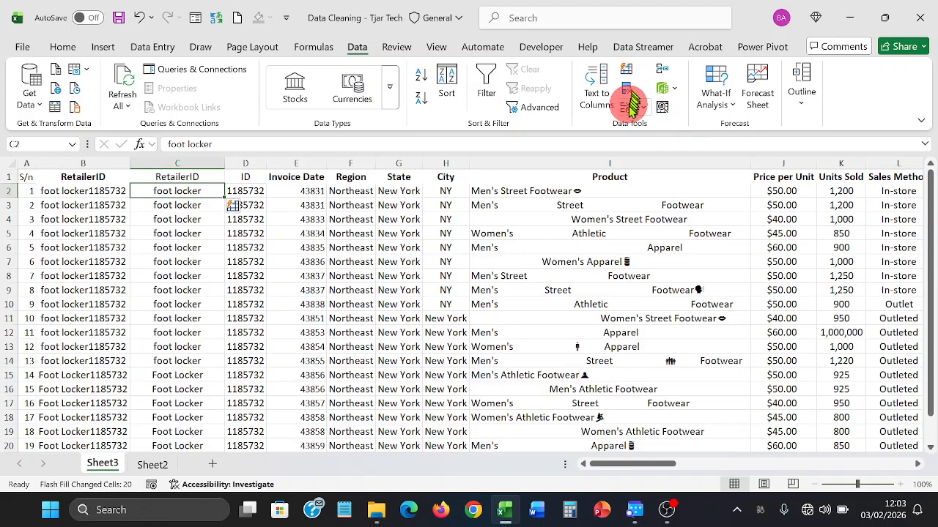
left_click(202, 177)
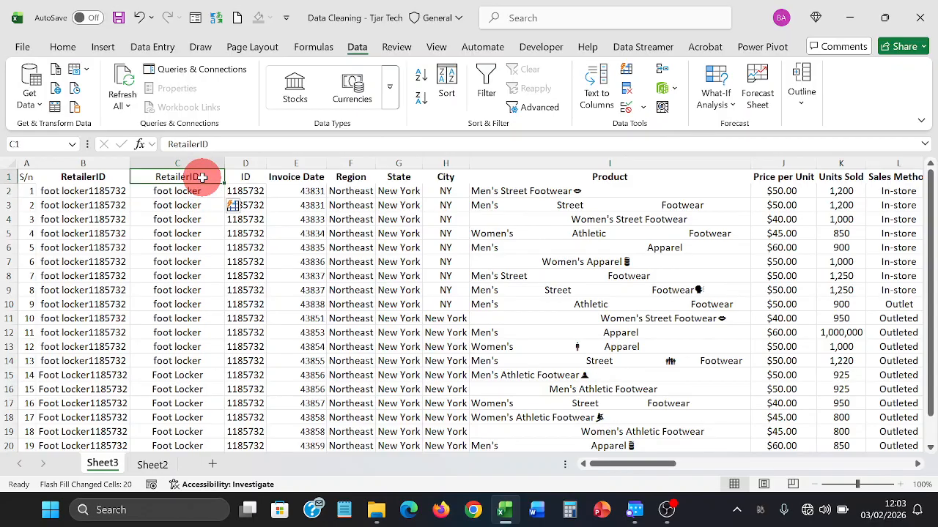
double_click(202, 177)
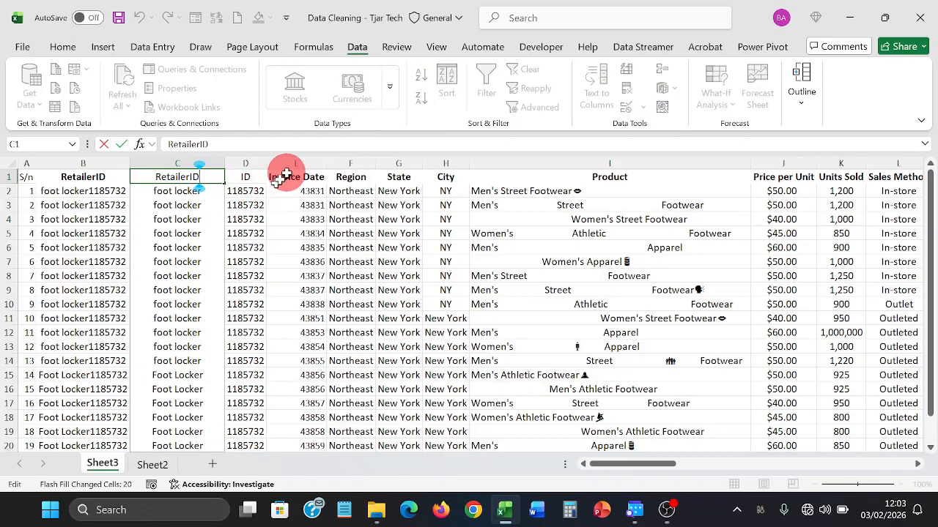
key("BackSpace")
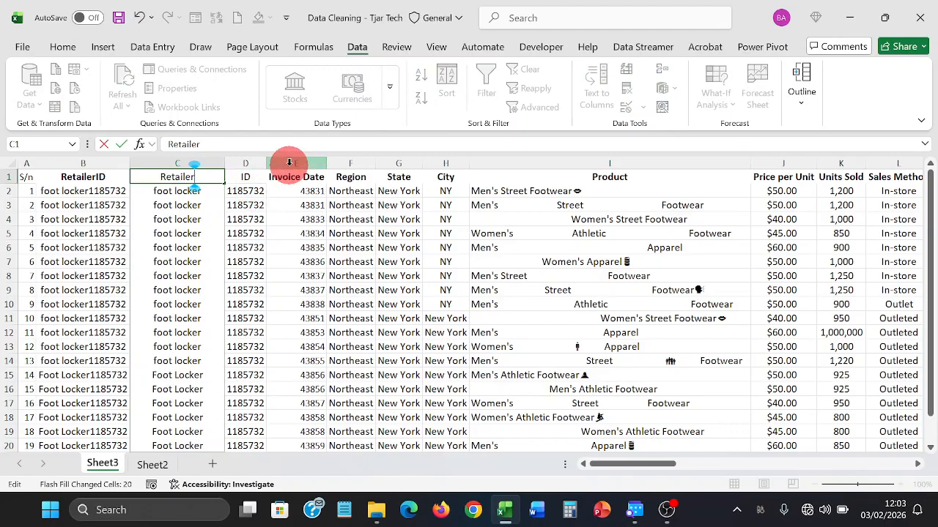
key("Return")
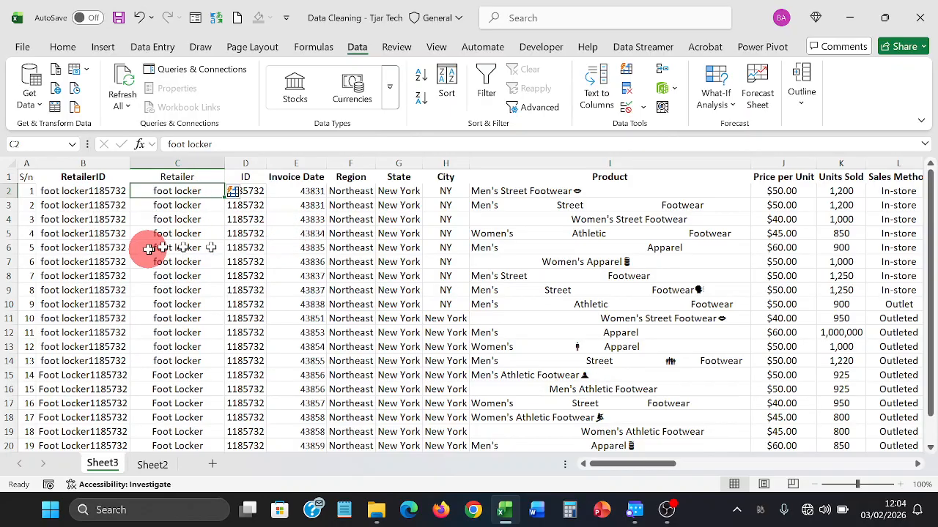
left_click(102, 164)
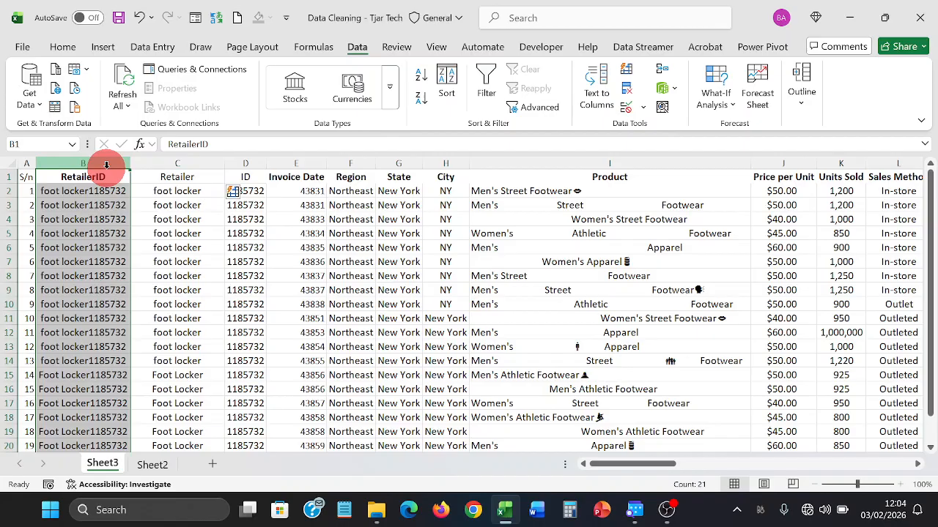
- Delete the original RetailerID column so Retailer sits next to S/n
right_click(105, 166)
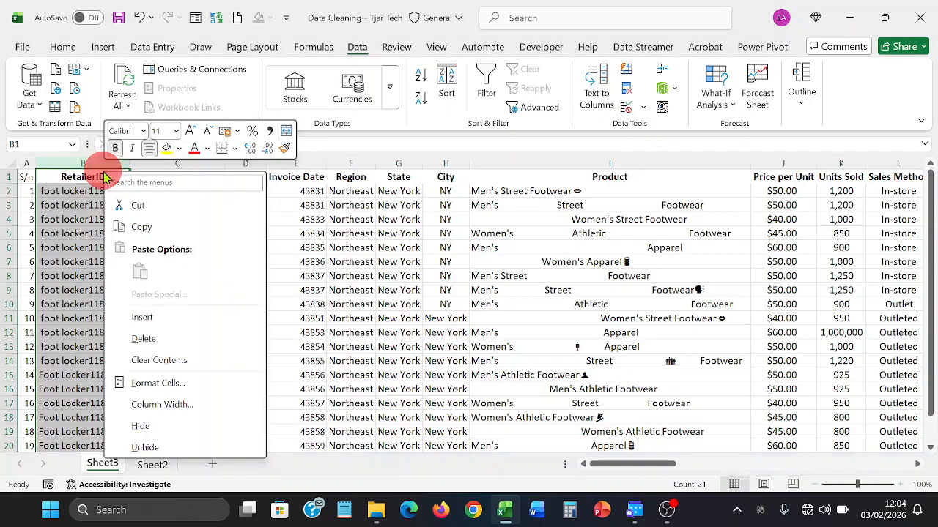
left_click(151, 316)
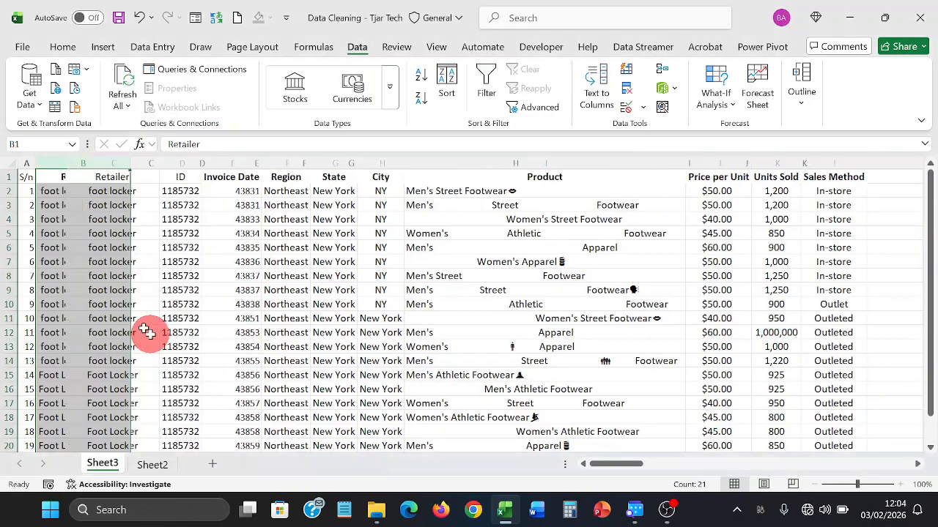
left_click(150, 302)
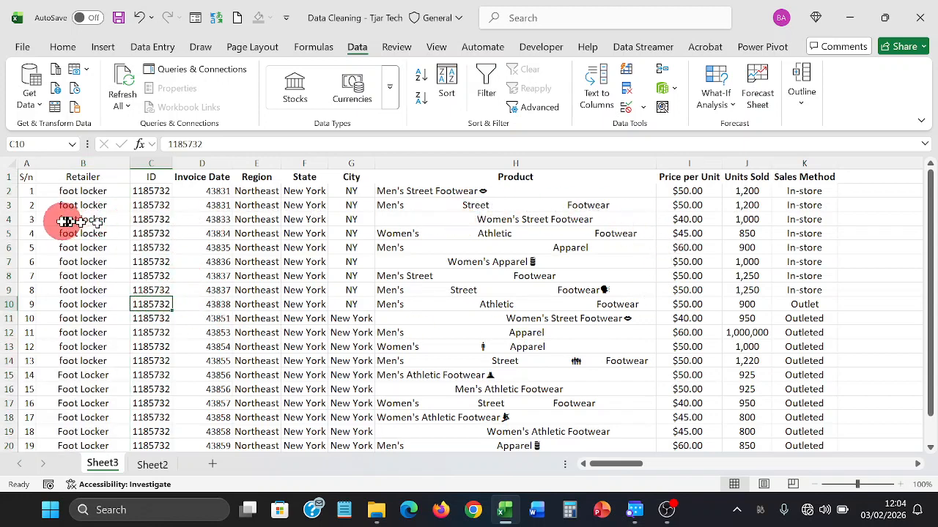
left_click(24, 162)
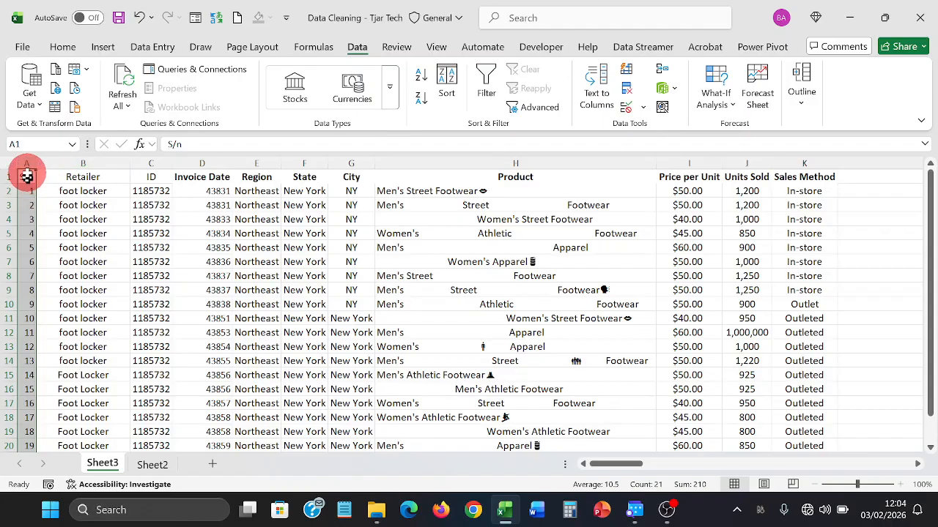
- Delete the S/n column so Retailer becomes column A
right_click(26, 165)
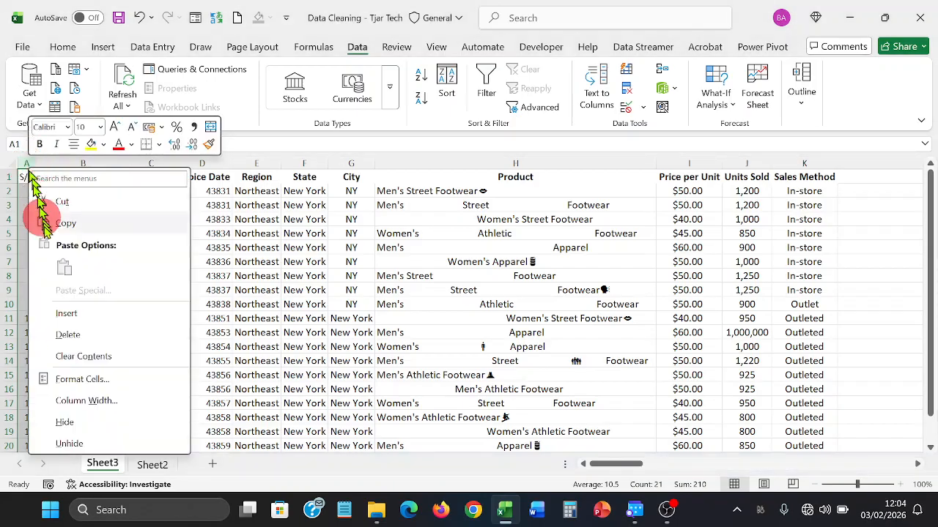
left_click(69, 333)
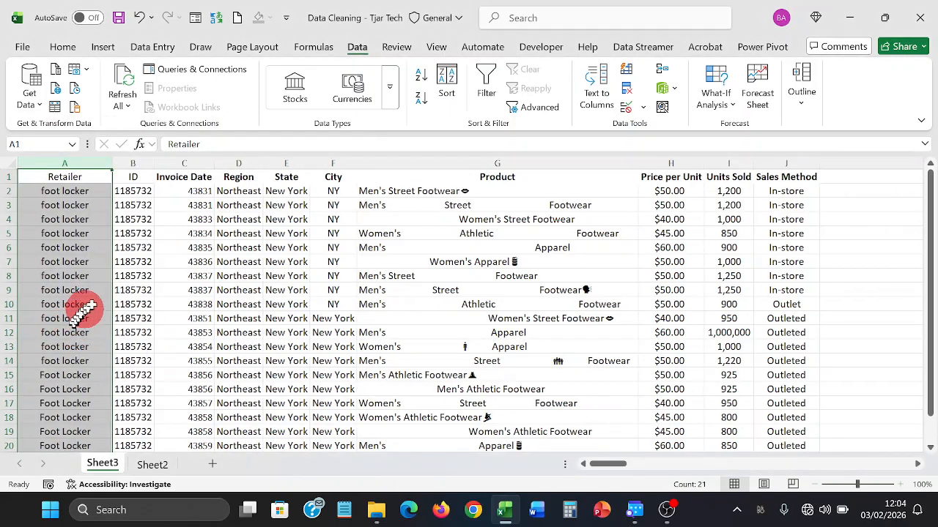
left_click(217, 260)
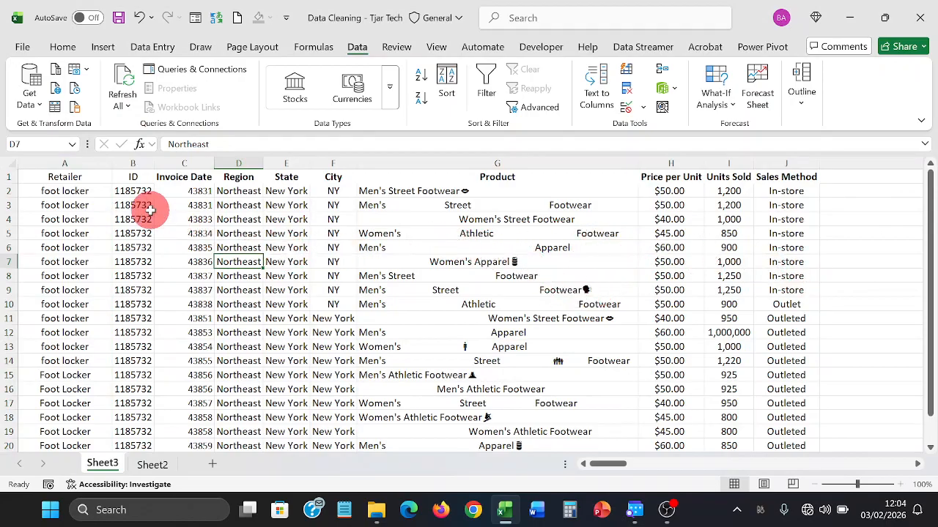
- Check the retailer names in A2 through A16, noting the capitalised Foot Locker in A16
left_click(54, 192)
left_click_drag(54, 192, 55, 273)
left_click(55, 271)
left_click(58, 248)
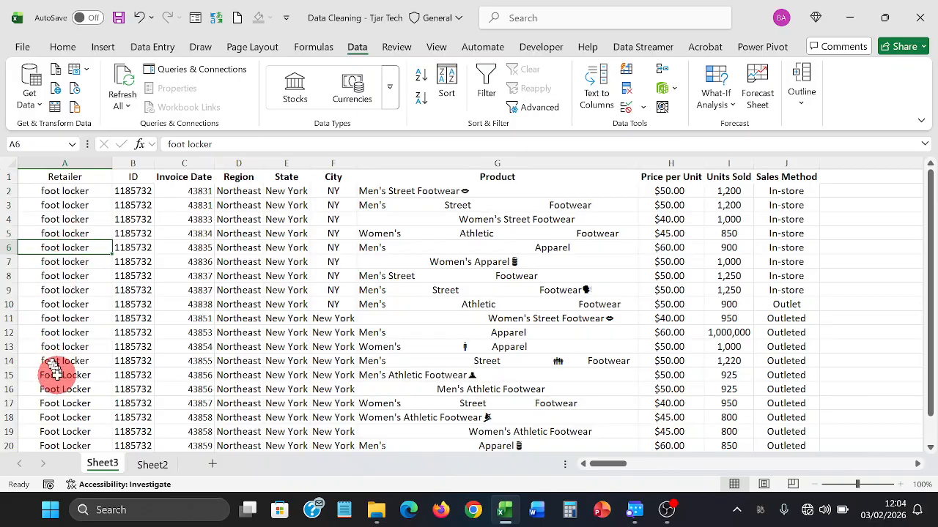
left_click(59, 389)
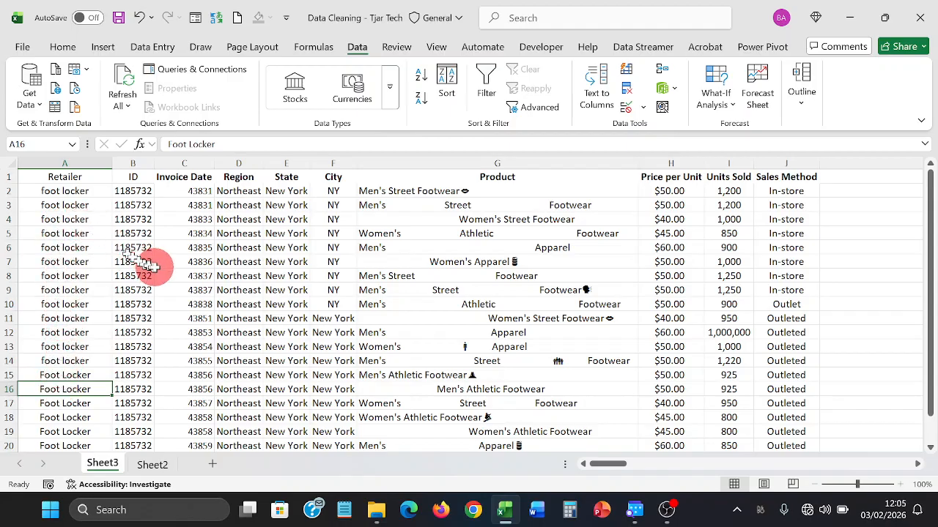
- Insert a blank column B between Retailer and ID and select B2
left_click(139, 162)
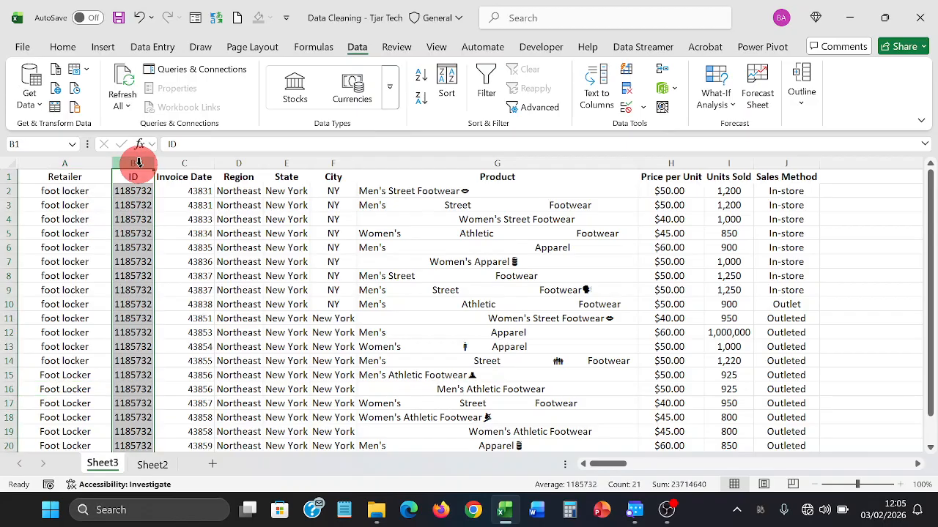
right_click(135, 160)
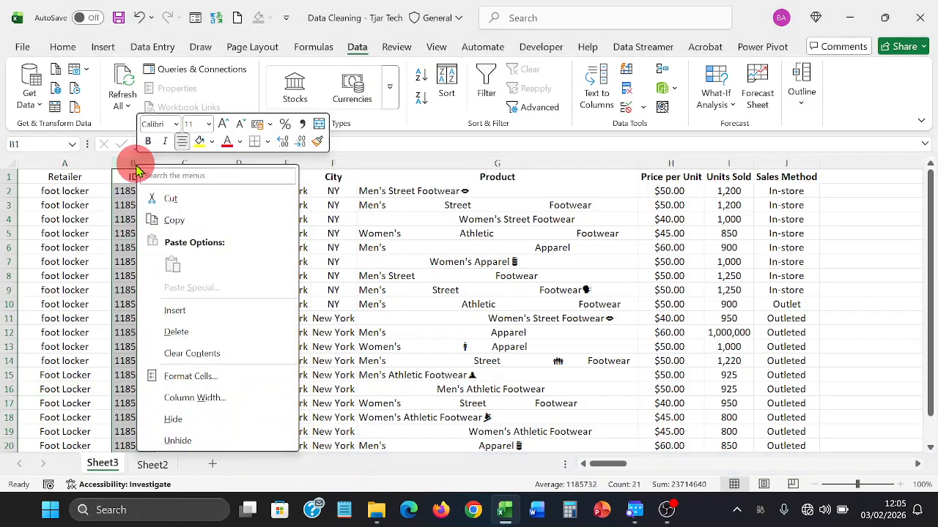
left_click(163, 310)
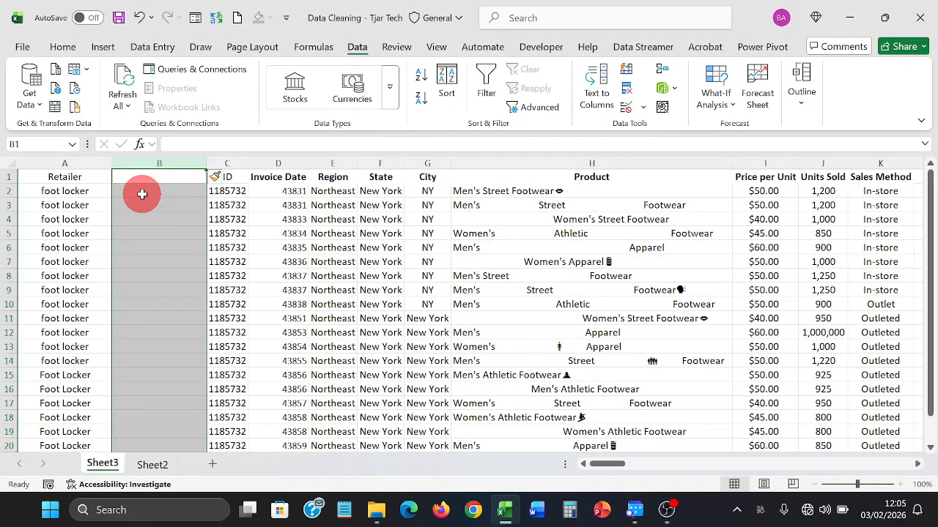
left_click(142, 194)
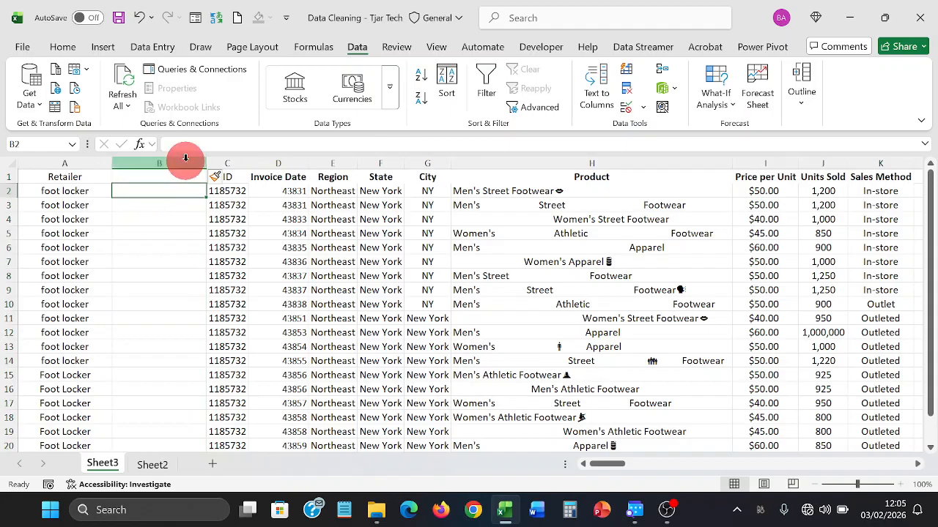
- Enter =PROPER(A2) in B2 so it shows Foot Locker in proper case
type("=p")
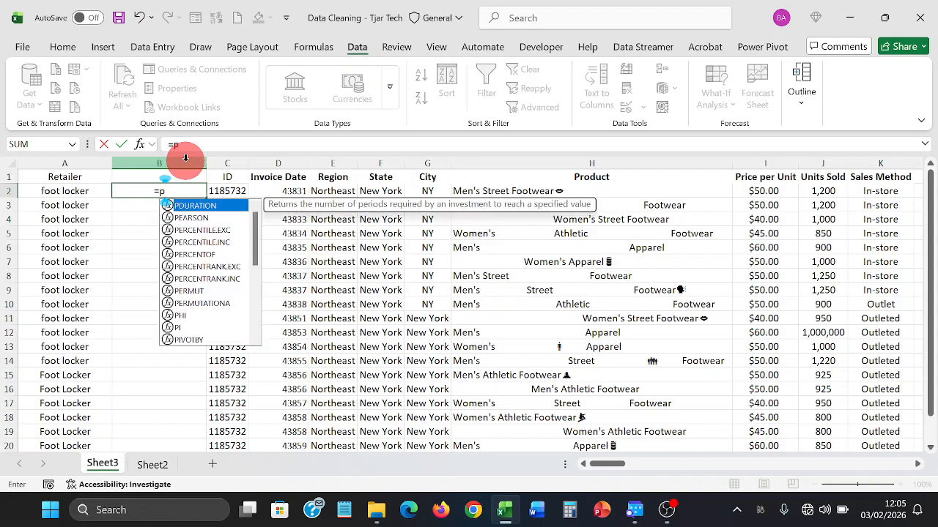
type("ro")
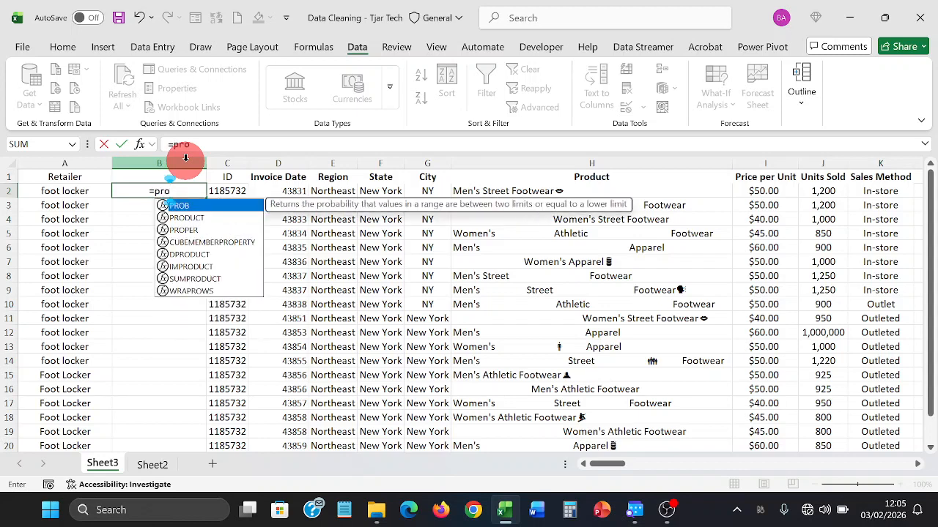
key("Down")
key("Down")
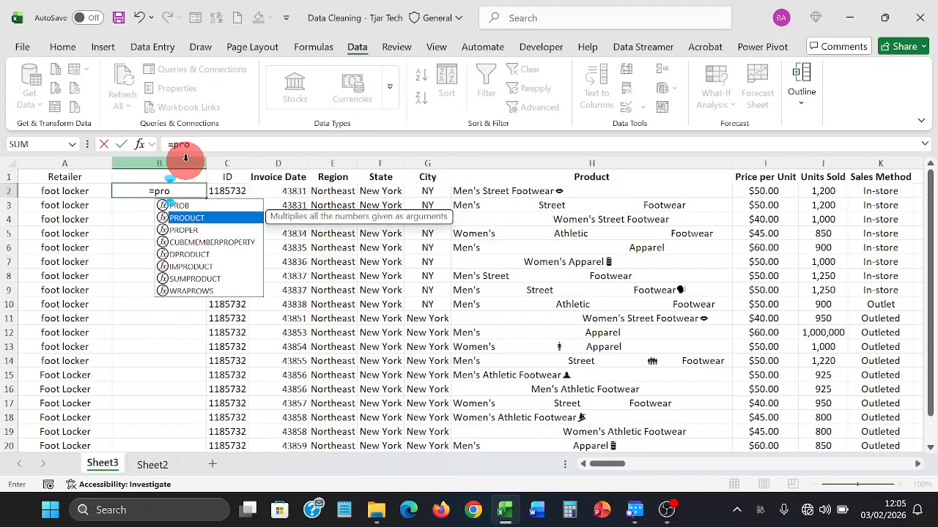
key("Tab")
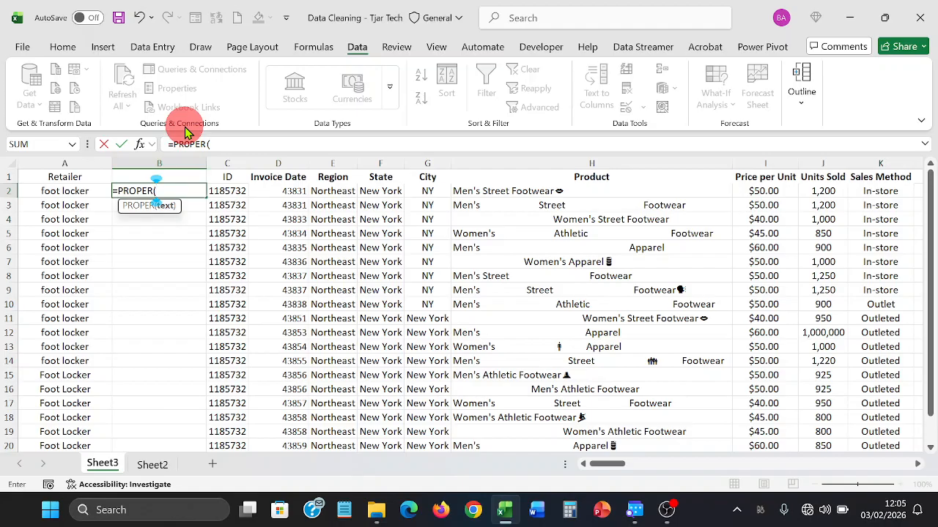
left_click(56, 191)
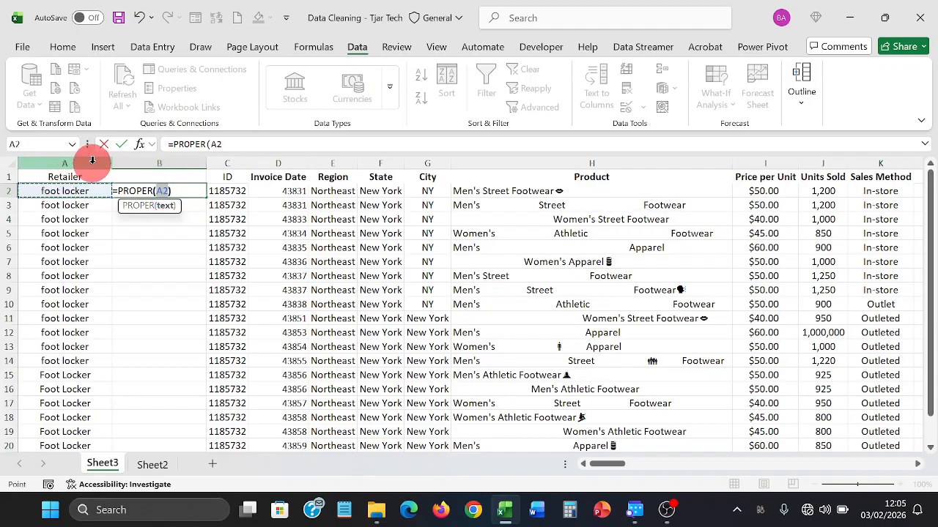
key("Return")
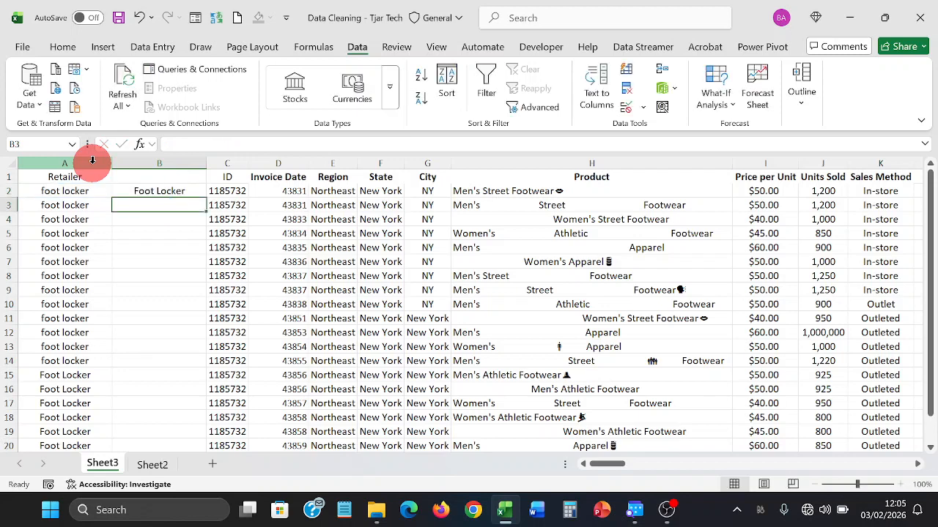
key("Up")
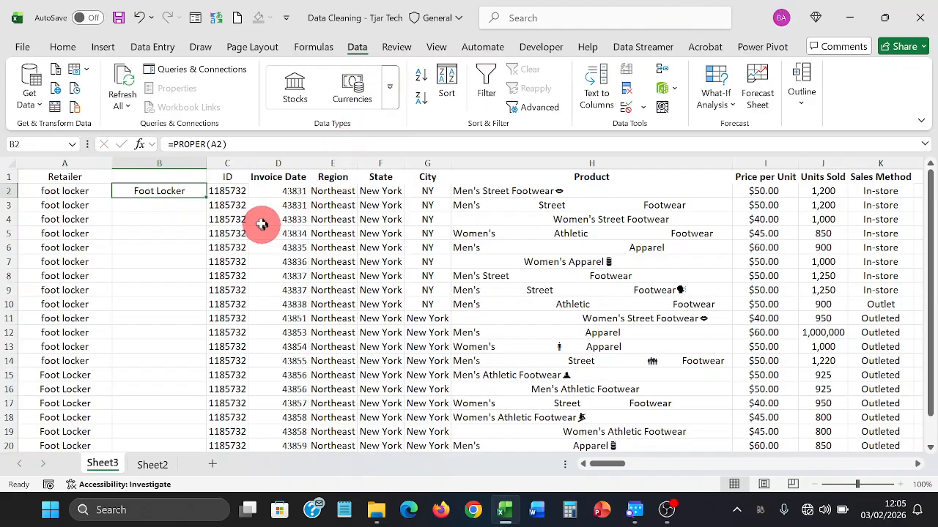
- Copy the =PROPER formula down column B and spot-check B3 against the lowercase A4
double_click(204, 198)
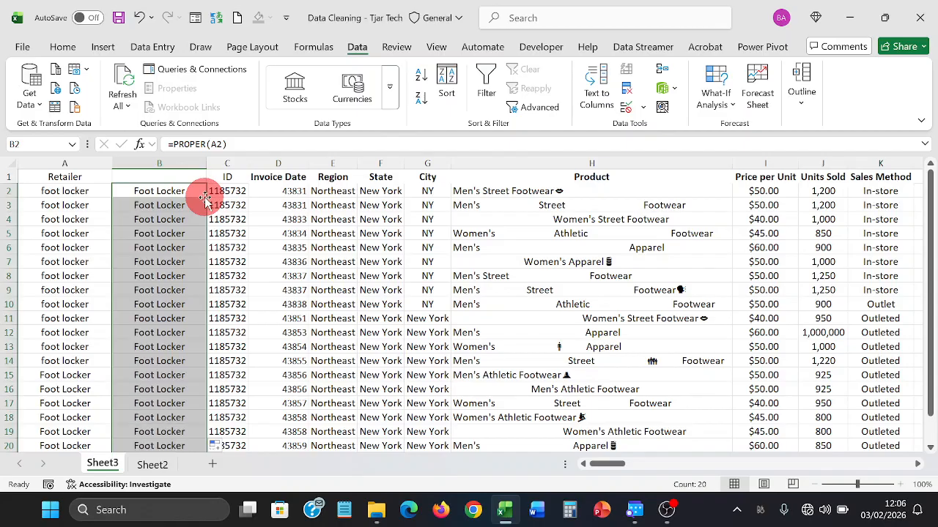
left_click(214, 192)
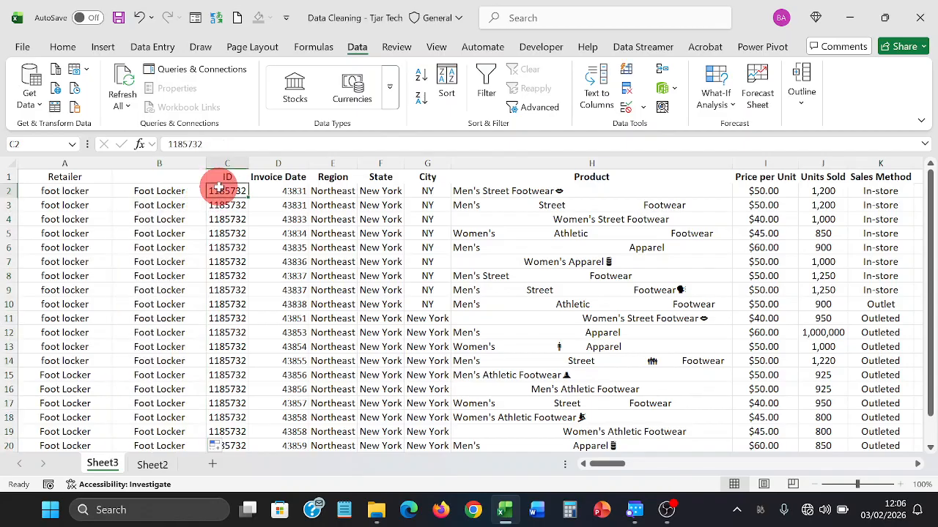
left_click(178, 203)
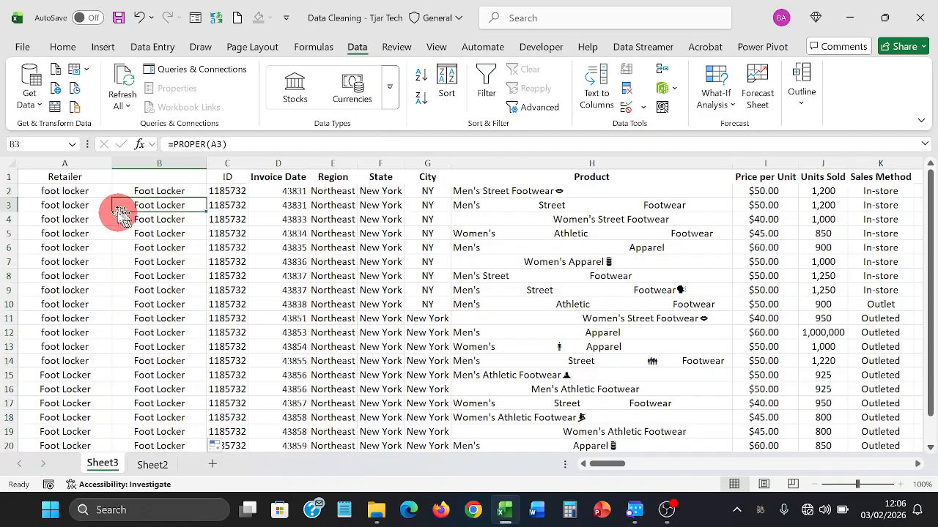
left_click(91, 217)
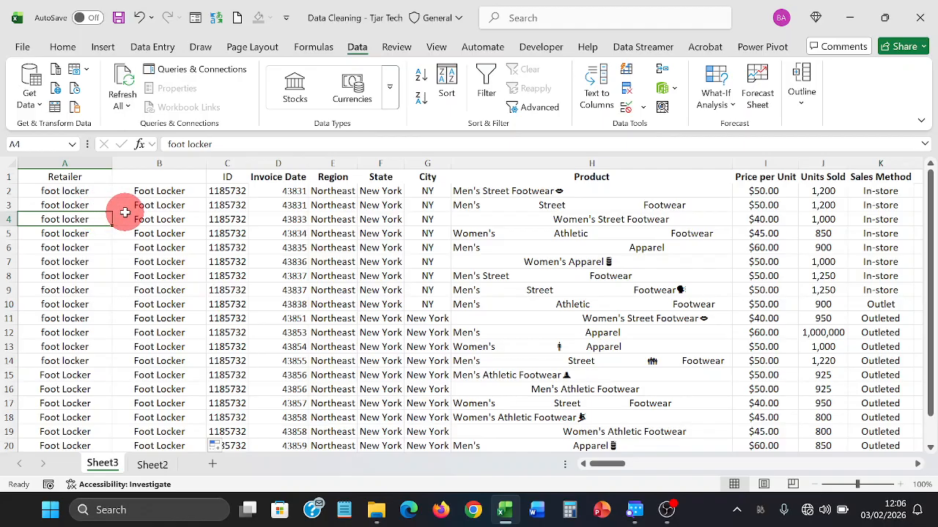
left_click(88, 162)
right_click(91, 164)
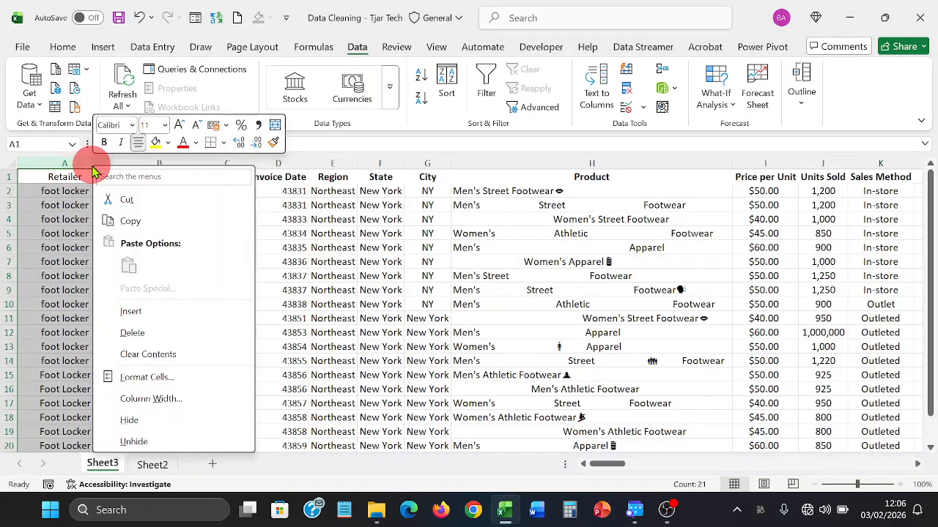
left_click(160, 331)
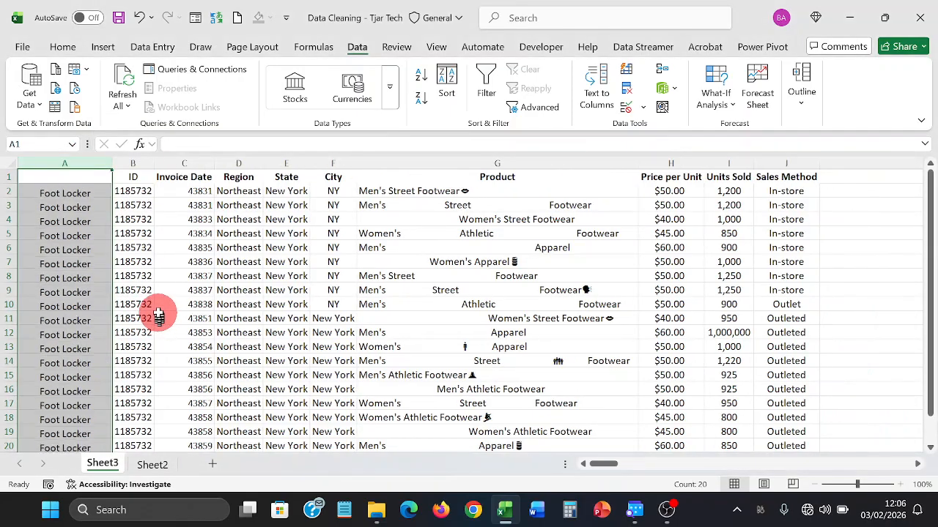
left_click(70, 244)
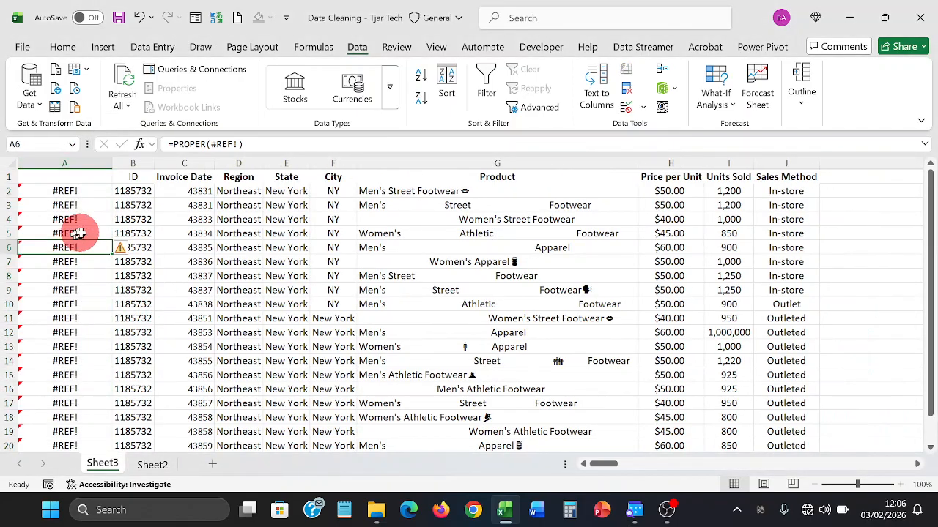
left_click(137, 20)
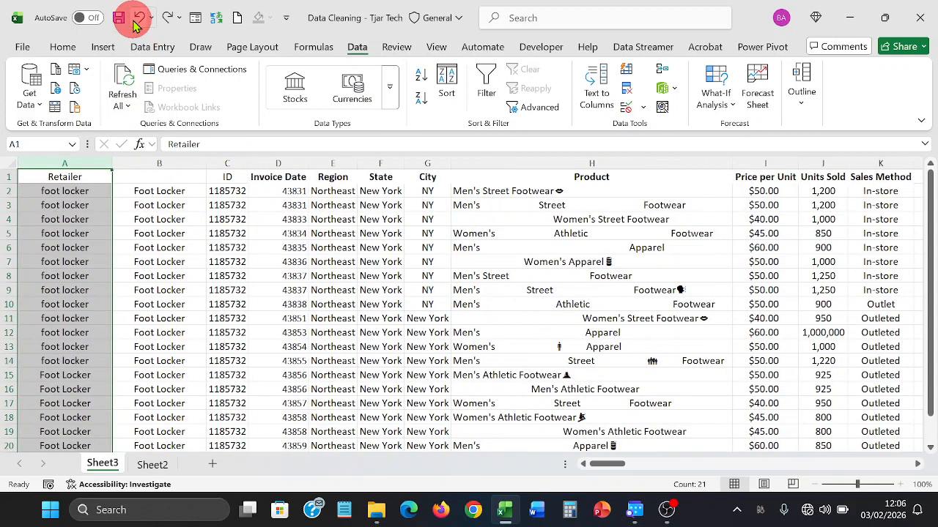
left_click(66, 206)
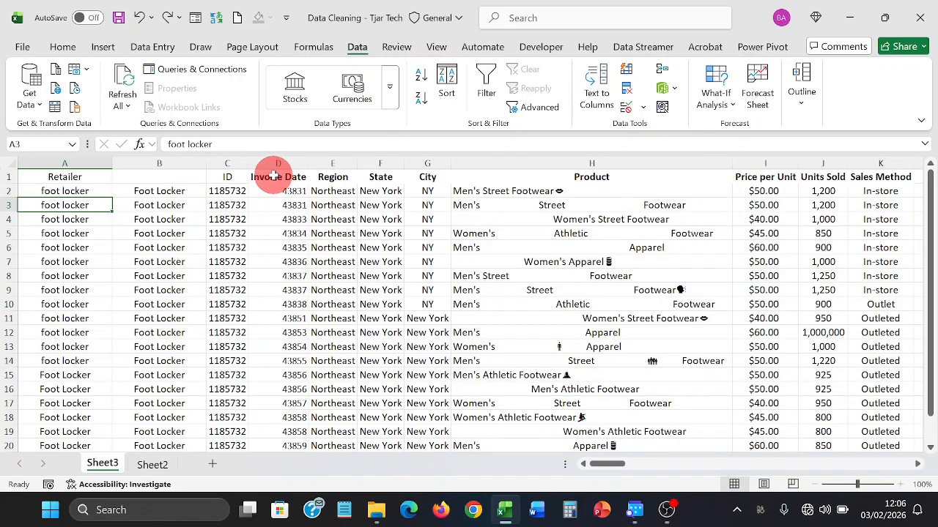
left_click(176, 190)
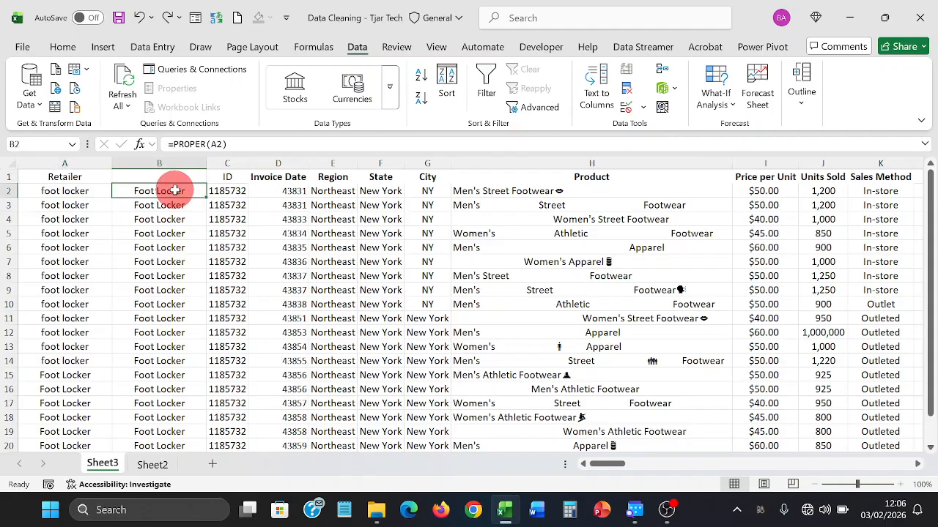
left_click(188, 205)
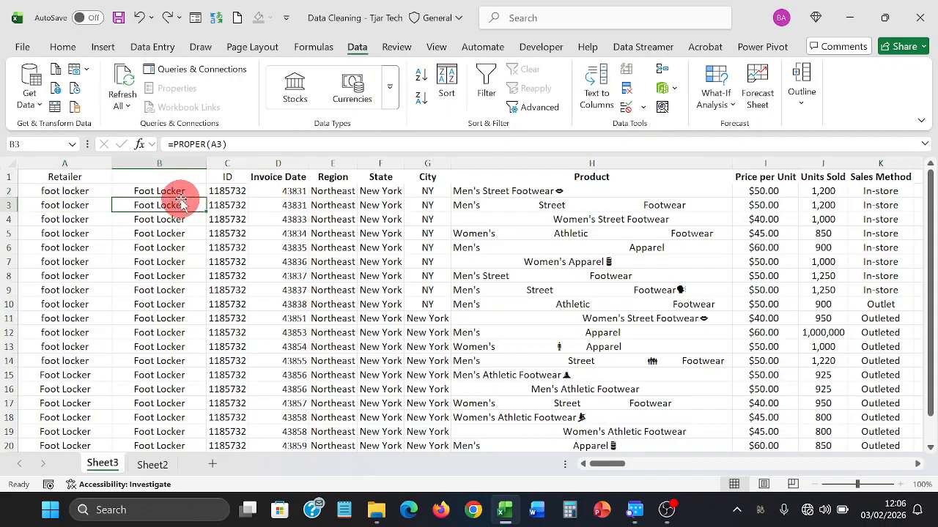
left_click(181, 191)
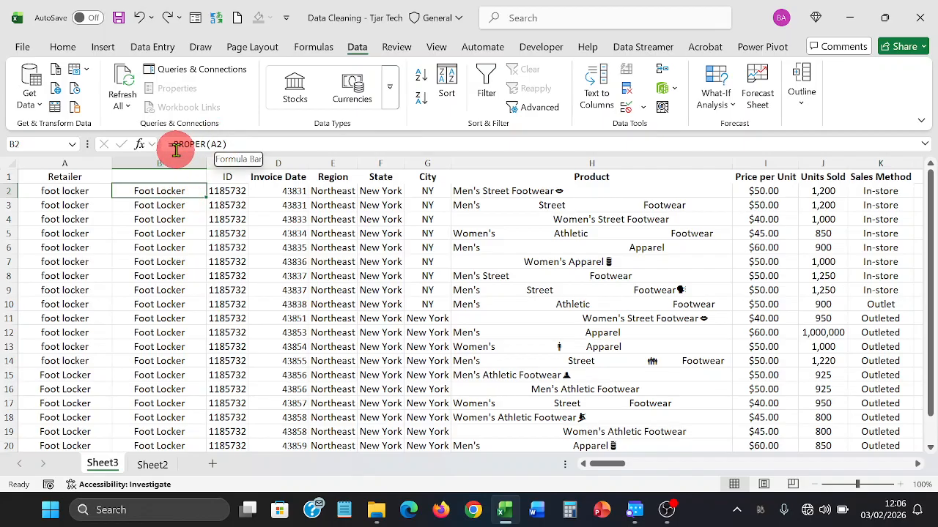
left_click(182, 217)
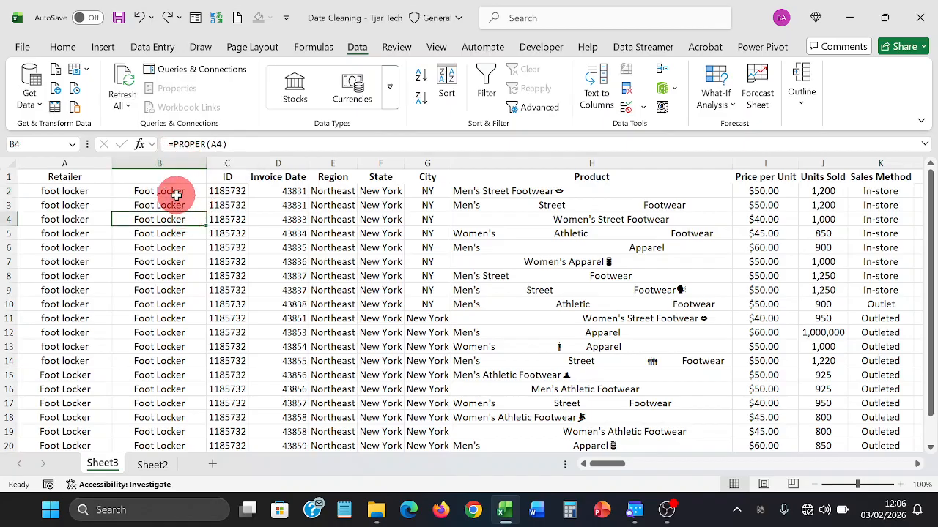
left_click(177, 194)
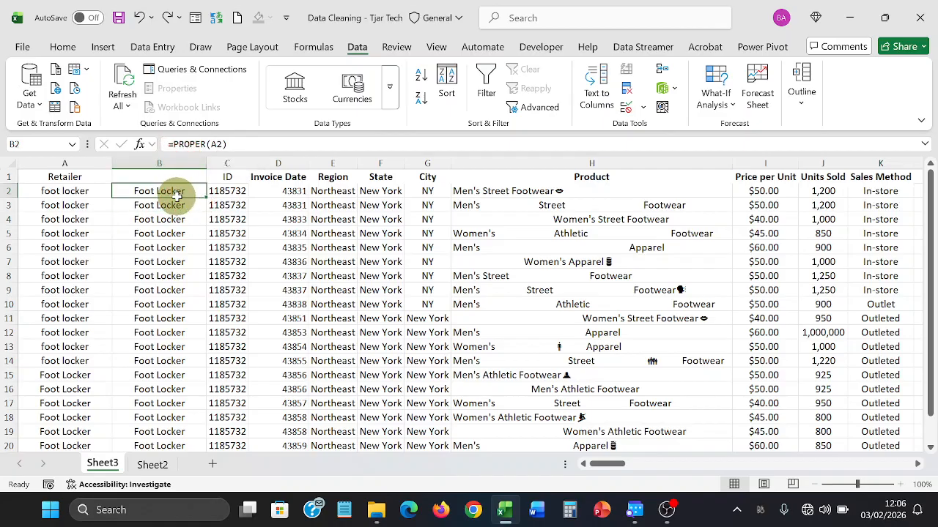
left_click_drag(177, 195, 161, 399)
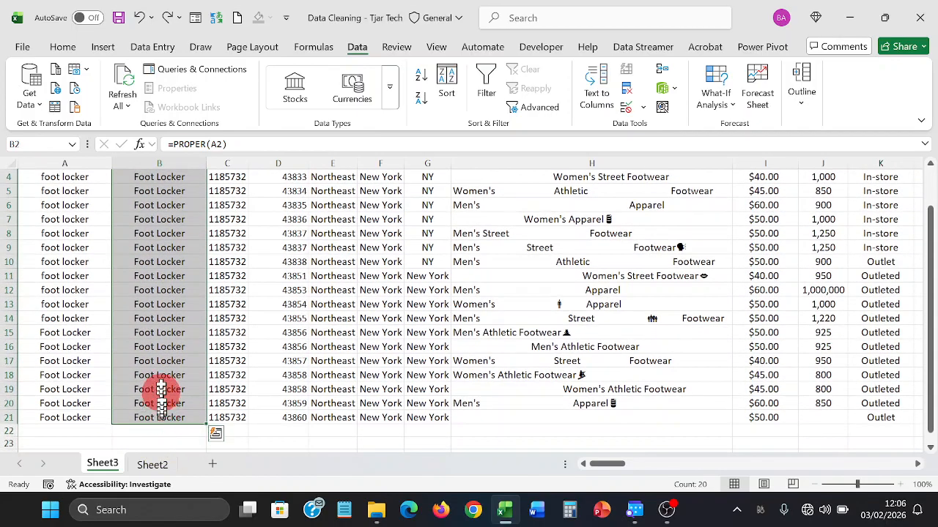
- Paste the proper-cased Foot Locker values from column B over the Retailer entries from A2 down as plain values
right_click(165, 332)
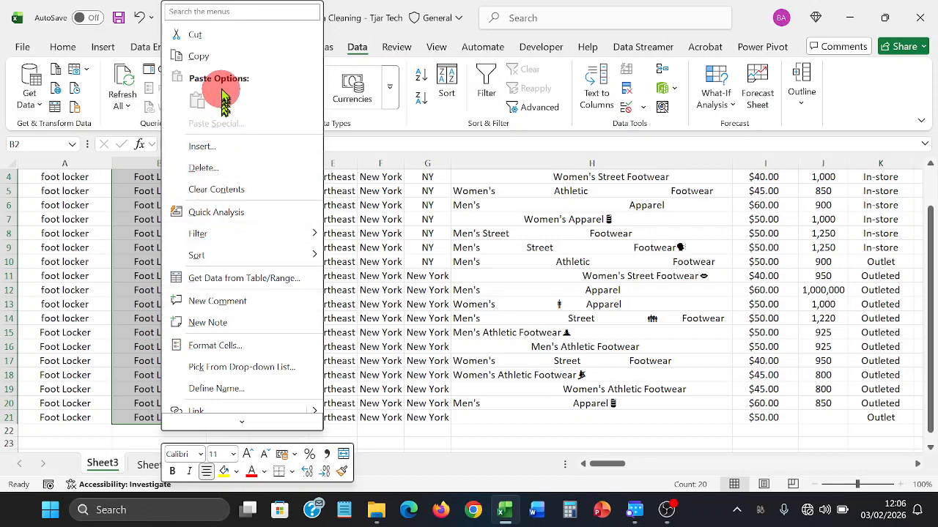
left_click(208, 56)
scroll(249, 117, "up", 1)
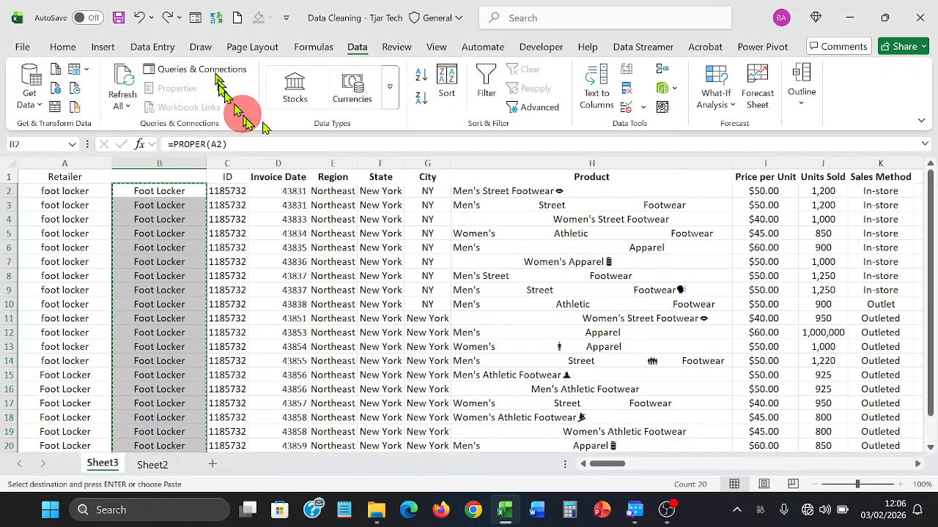
left_click(92, 192)
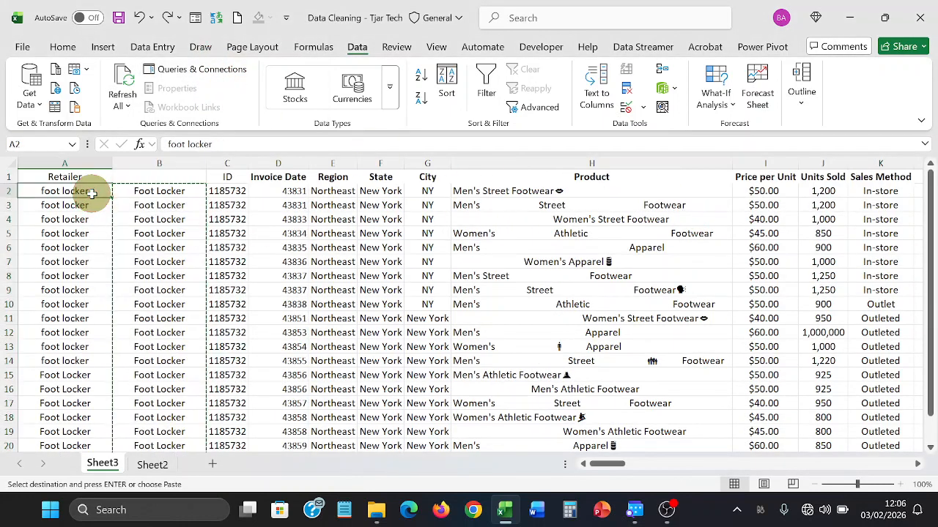
right_click(92, 193)
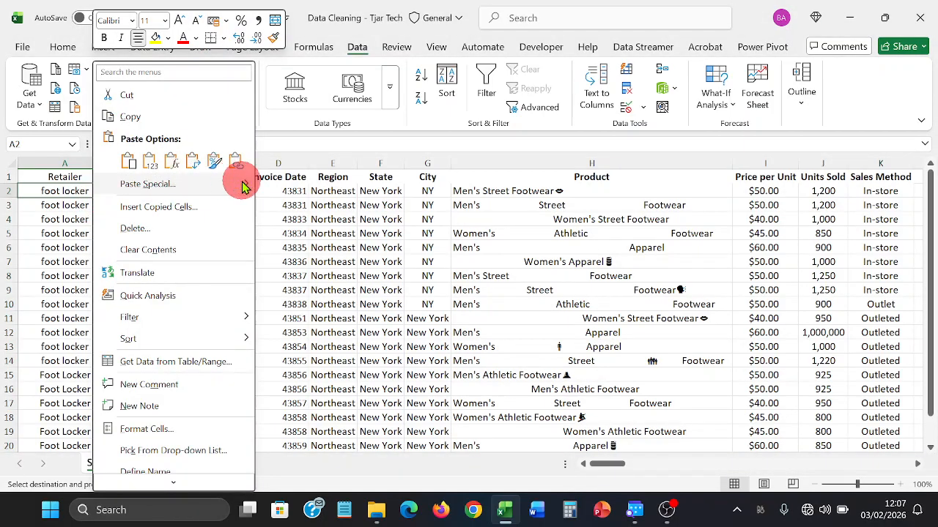
mouse_move(246, 184)
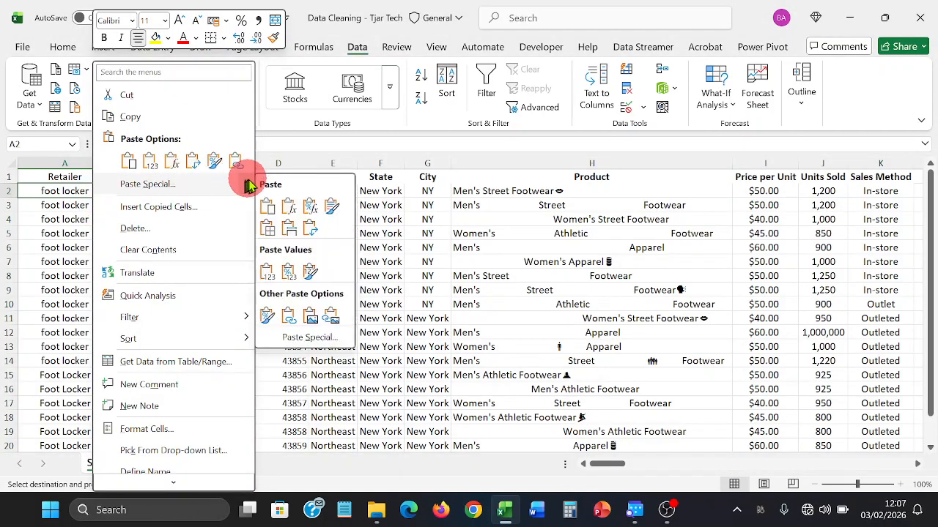
left_click(266, 272)
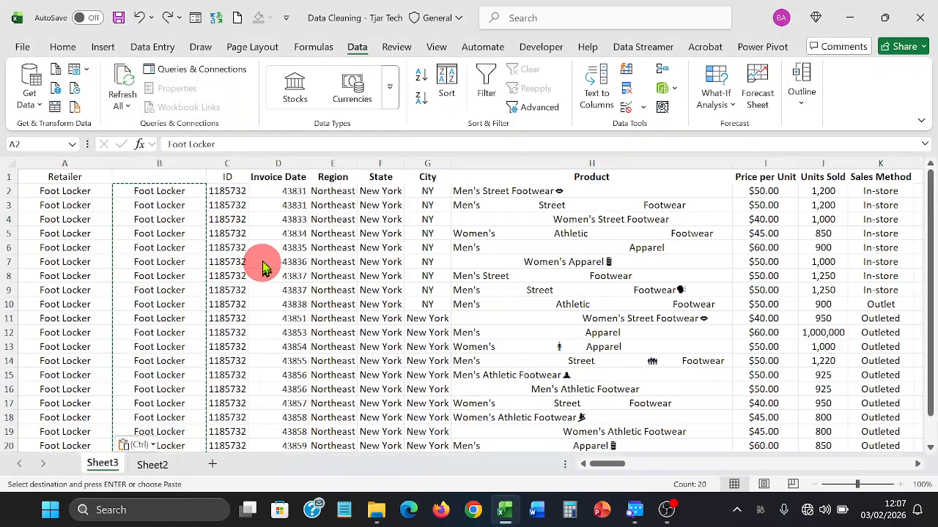
left_click(191, 222)
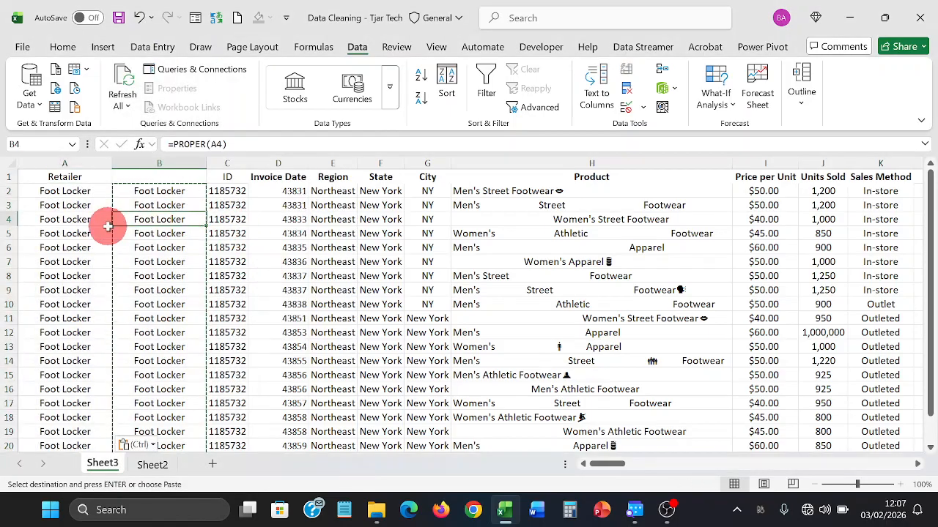
left_click(92, 192)
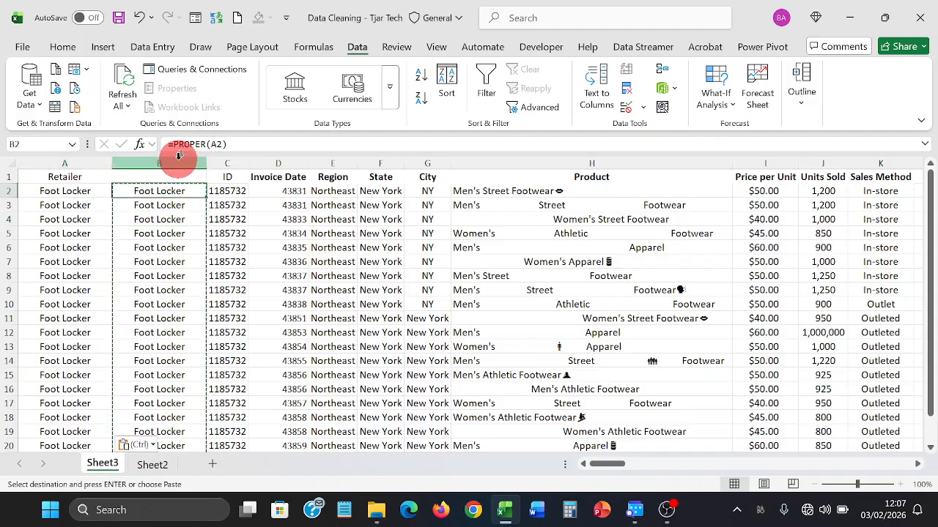
- Delete helper column B so ID moves back into column B
left_click(176, 160)
right_click(177, 158)
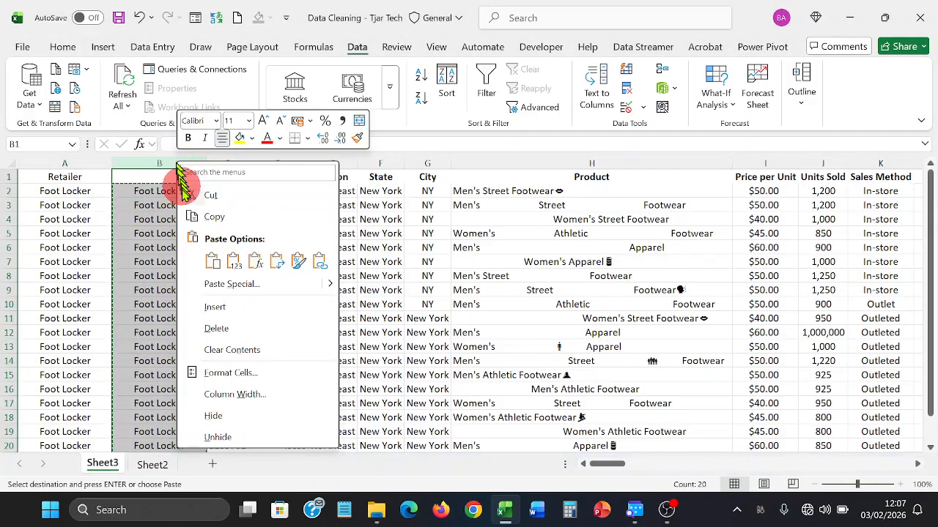
left_click(206, 336)
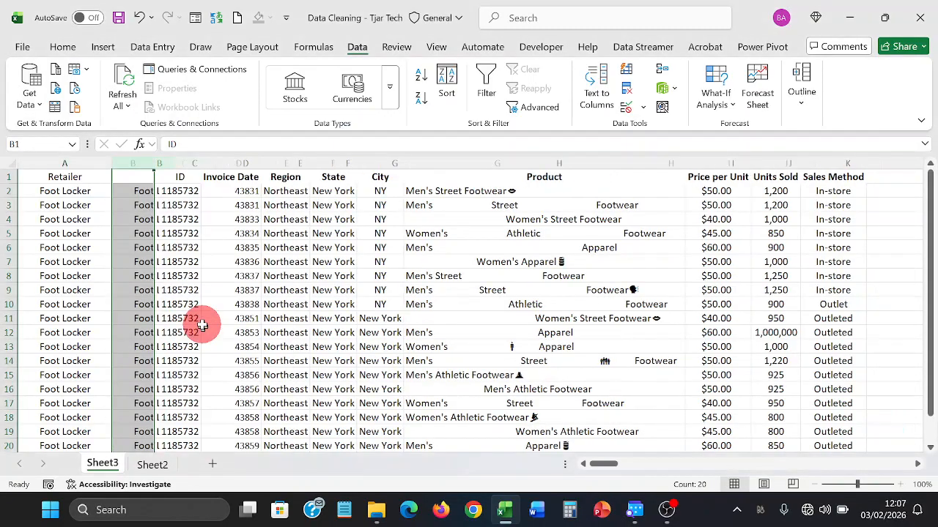
left_click(195, 276)
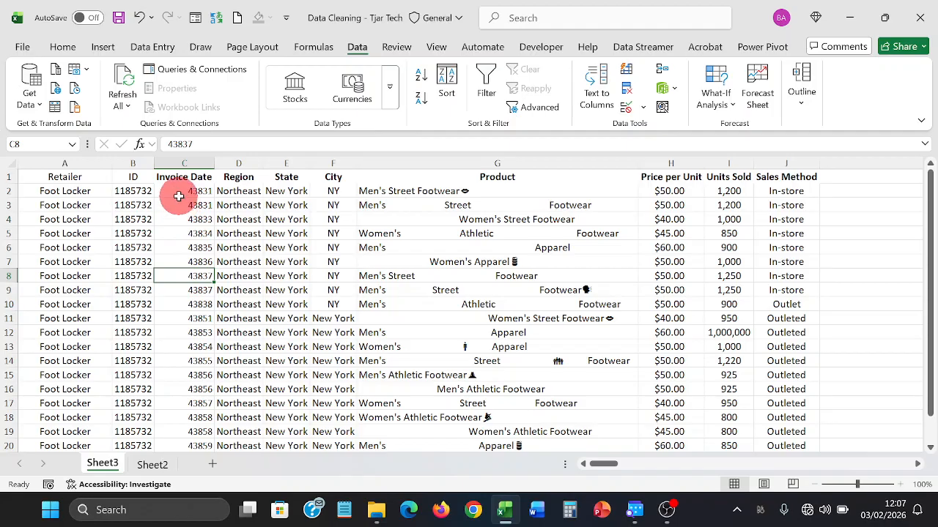
- Select the Invoice Date serial numbers in C2:C21 and switch to the Home tab
left_click_drag(178, 196, 175, 330)
left_click(178, 277)
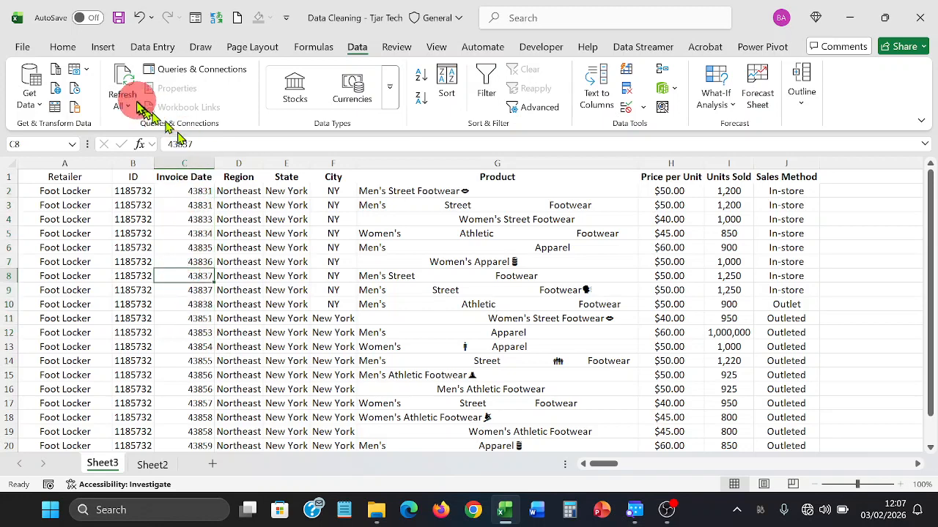
left_click(63, 47)
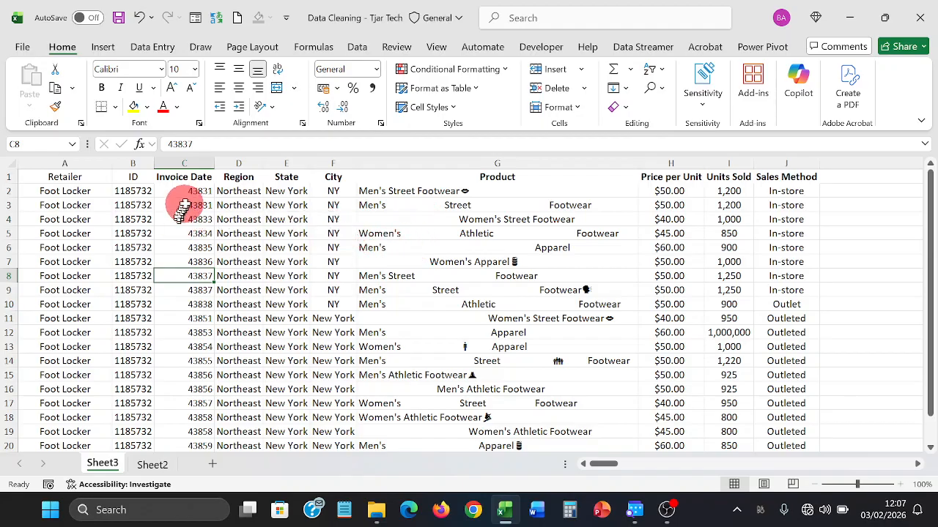
left_click_drag(192, 190, 182, 413)
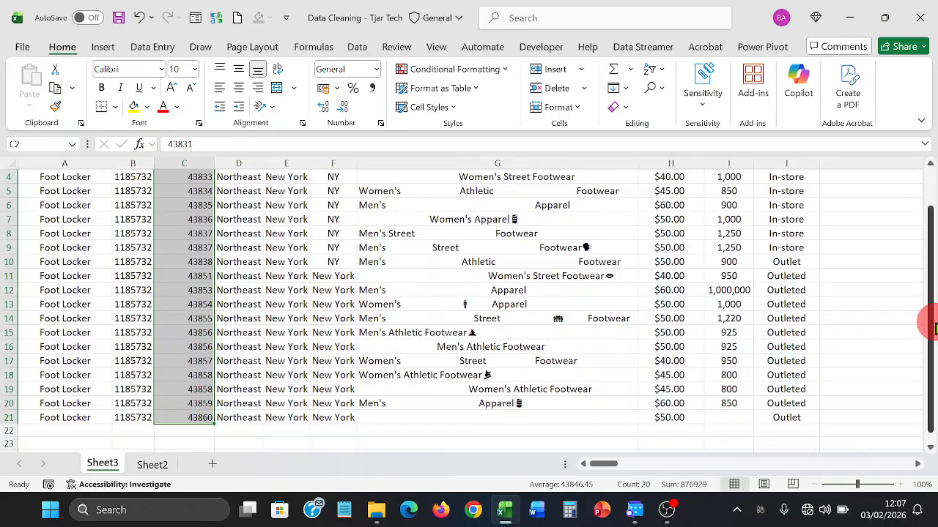
left_click_drag(927, 325, 929, 275)
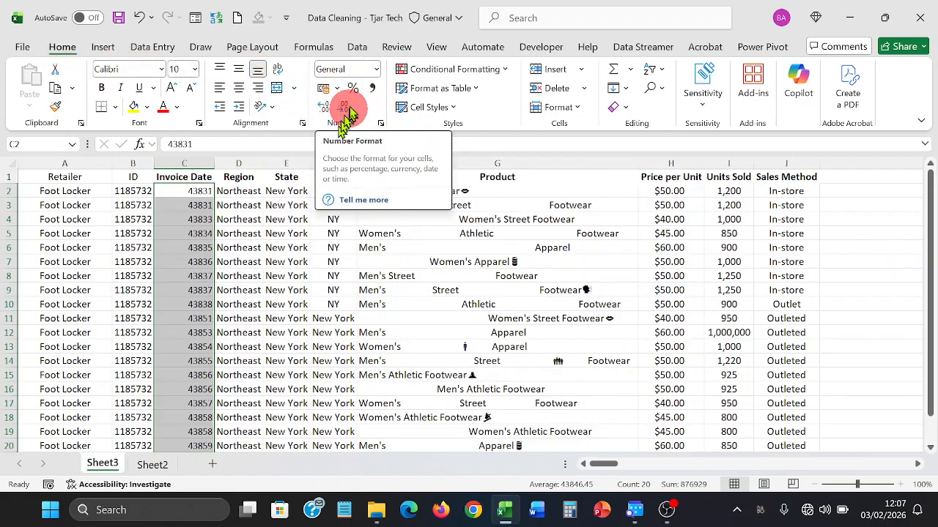
- Apply the Long Date number format to the Invoice Date cells, e.g. 01 January 2020
left_click(375, 69)
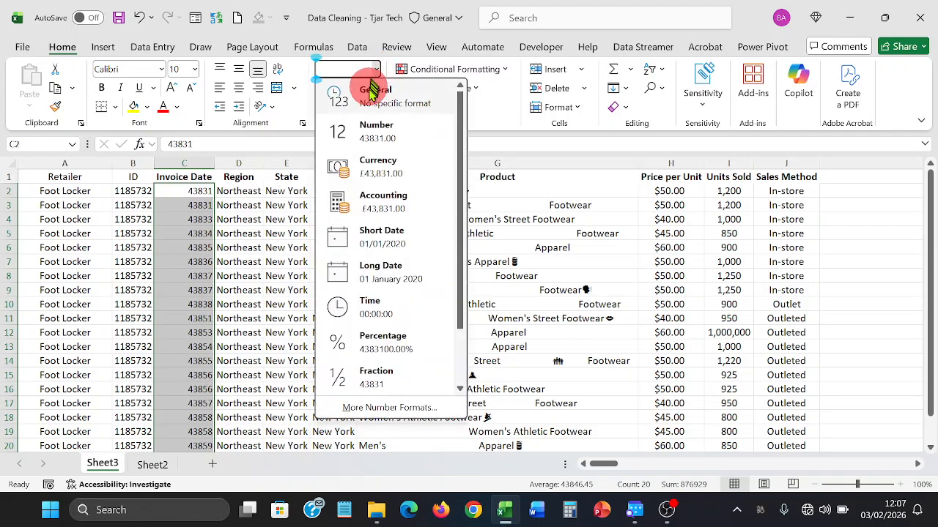
left_click(380, 274)
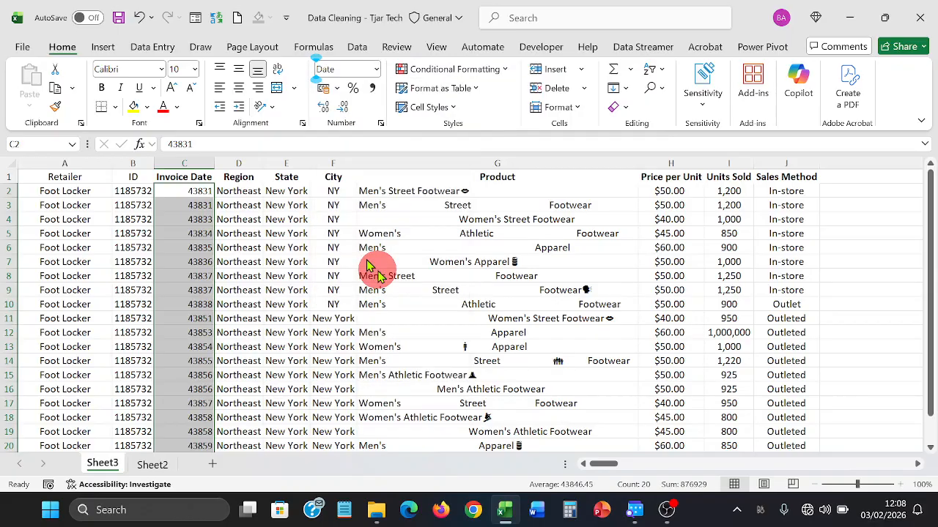
left_click(279, 247)
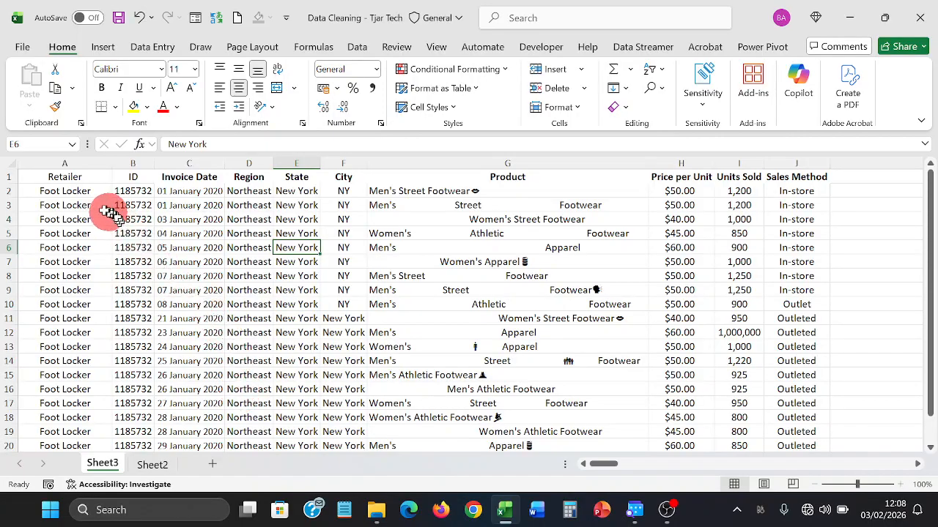
- Clear the row 1–2 and 18–19 selections, then select the invoice dates in column C
left_click_drag(63, 190, 773, 206)
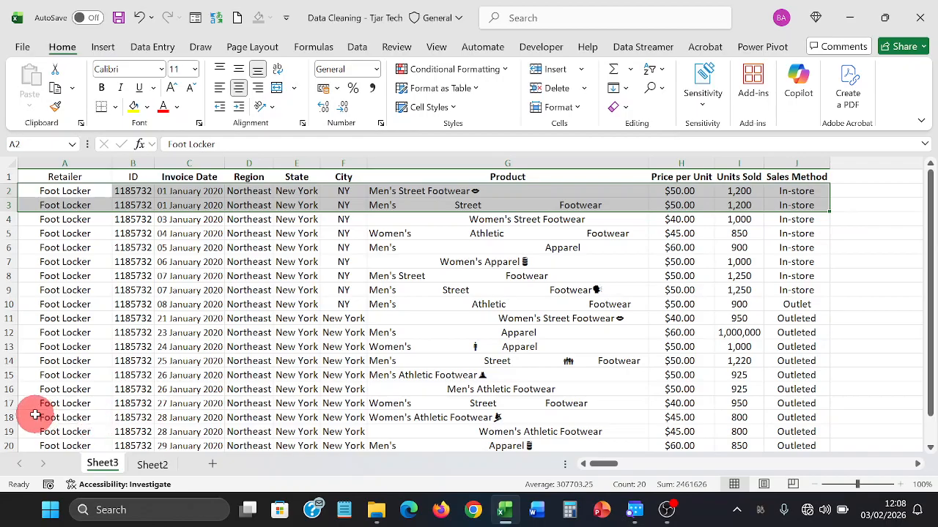
left_click(35, 417)
left_click_drag(35, 418, 774, 427)
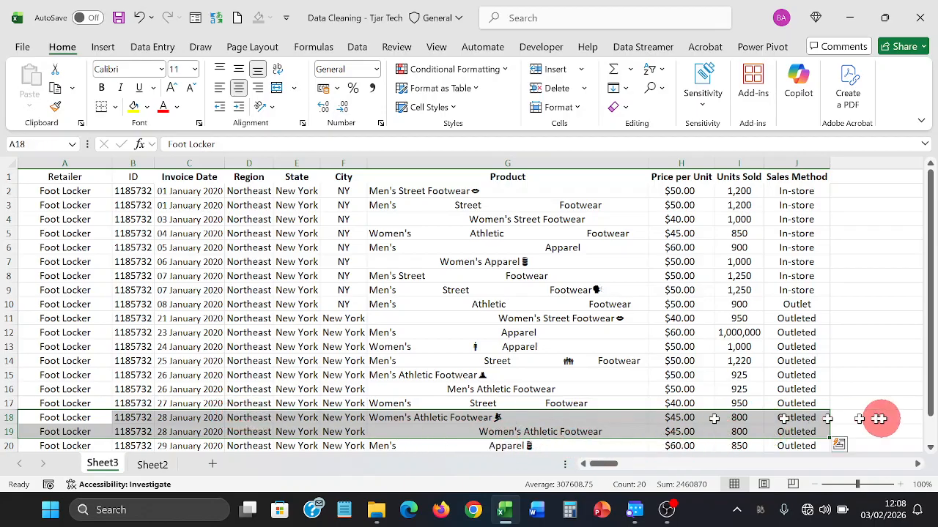
left_click_drag(823, 414, 782, 423)
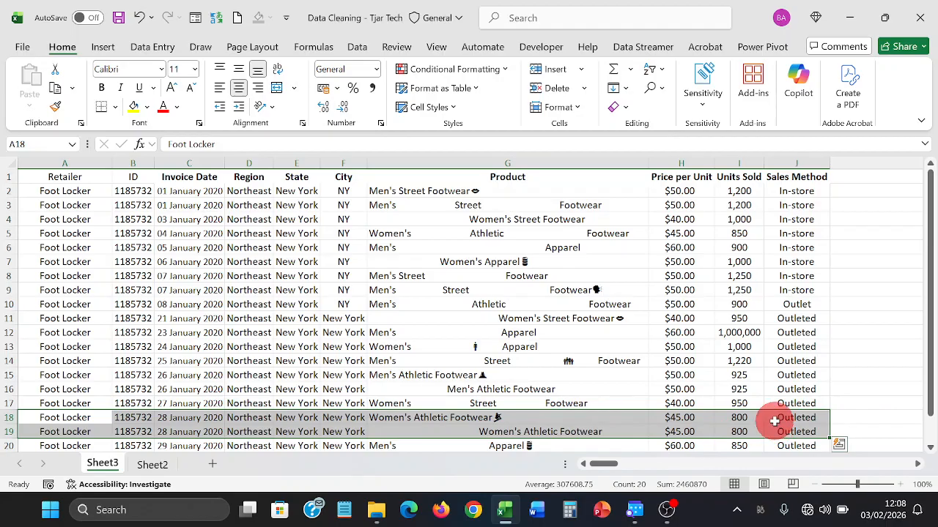
left_click(374, 304)
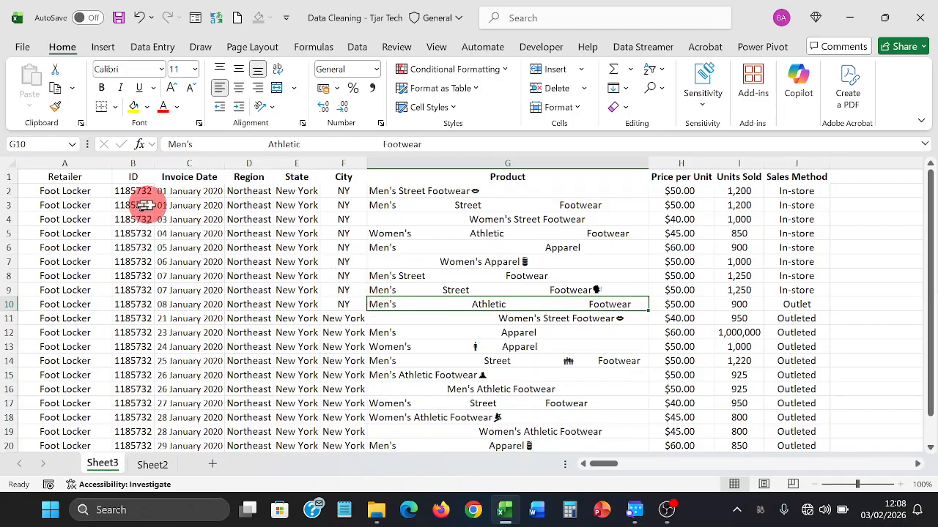
left_click_drag(174, 196, 182, 425)
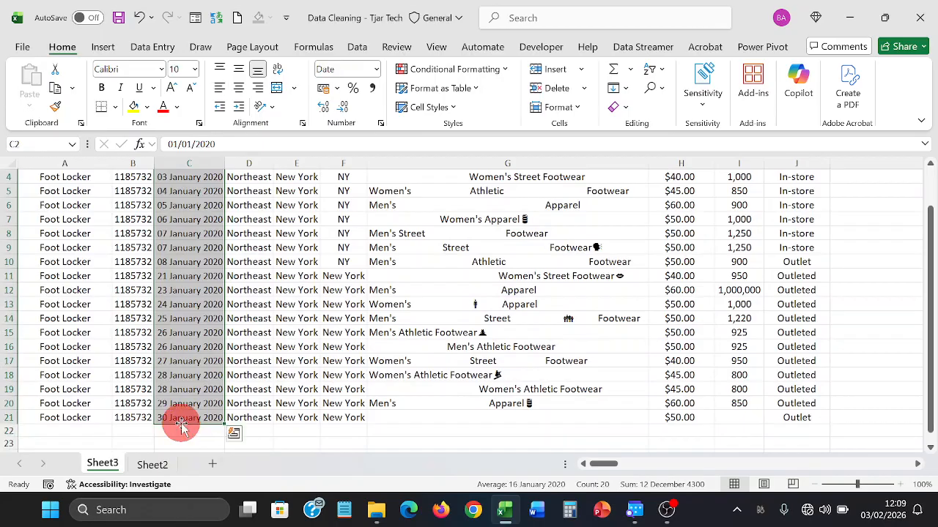
- Highlight duplicate invoice dates using Duplicate Values with Light Red Fill with Dark Red Text
left_click_drag(930, 341, 931, 293)
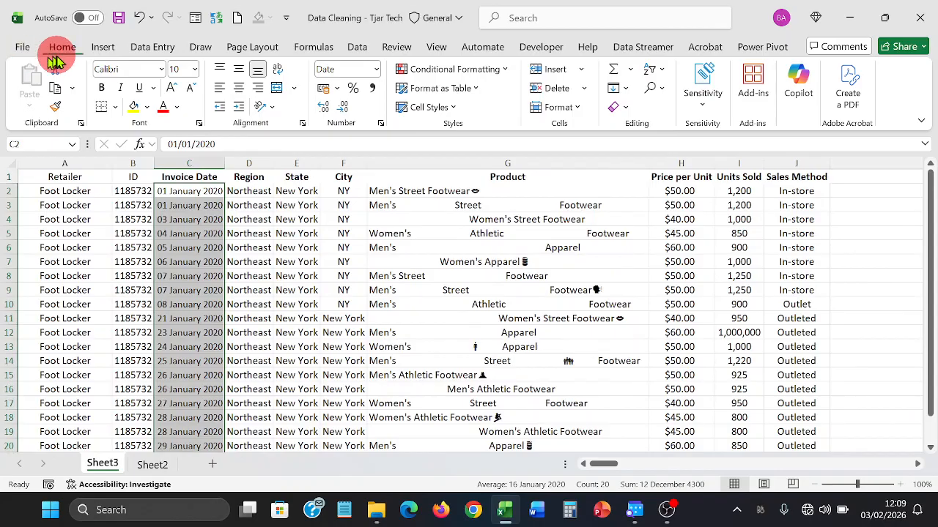
left_click(498, 73)
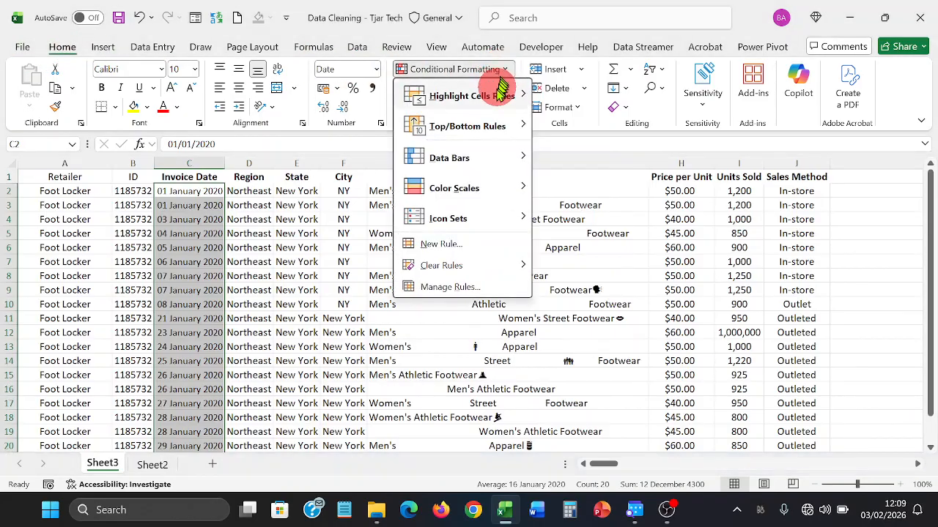
mouse_move(495, 106)
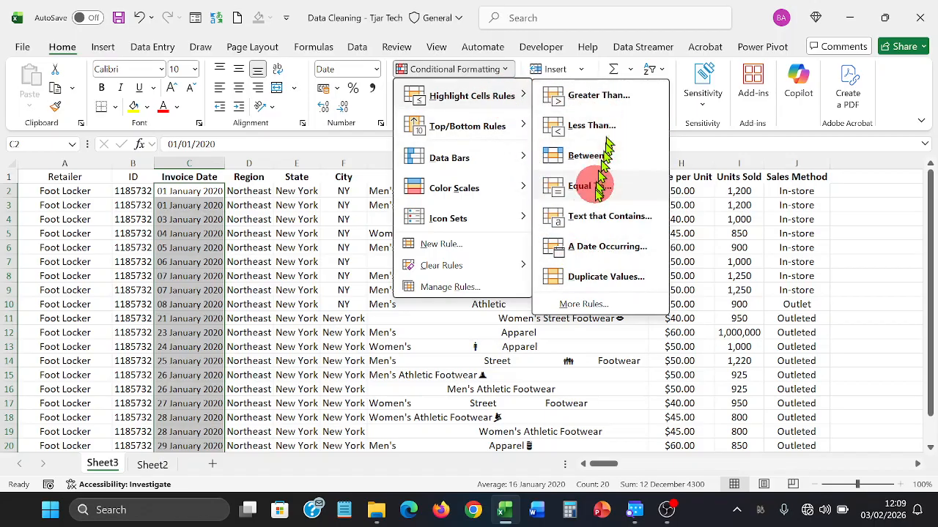
left_click(578, 278)
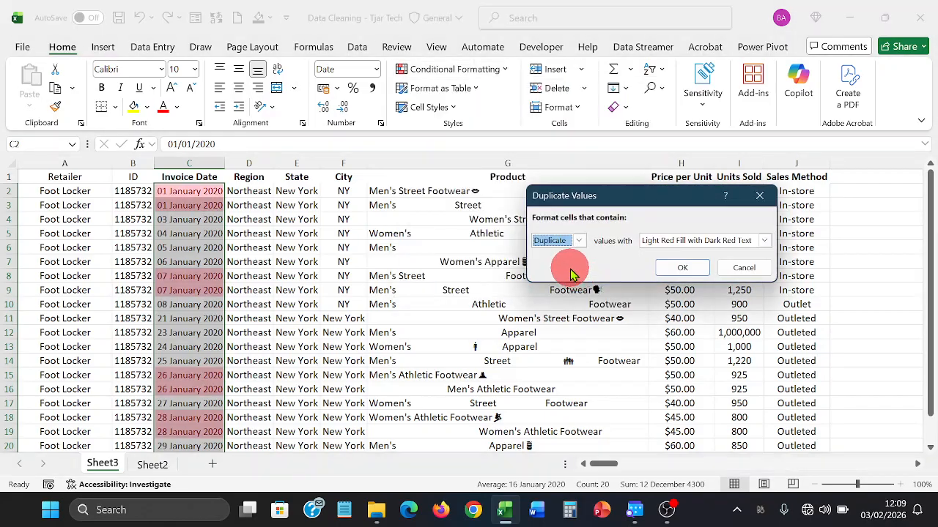
left_click(764, 244)
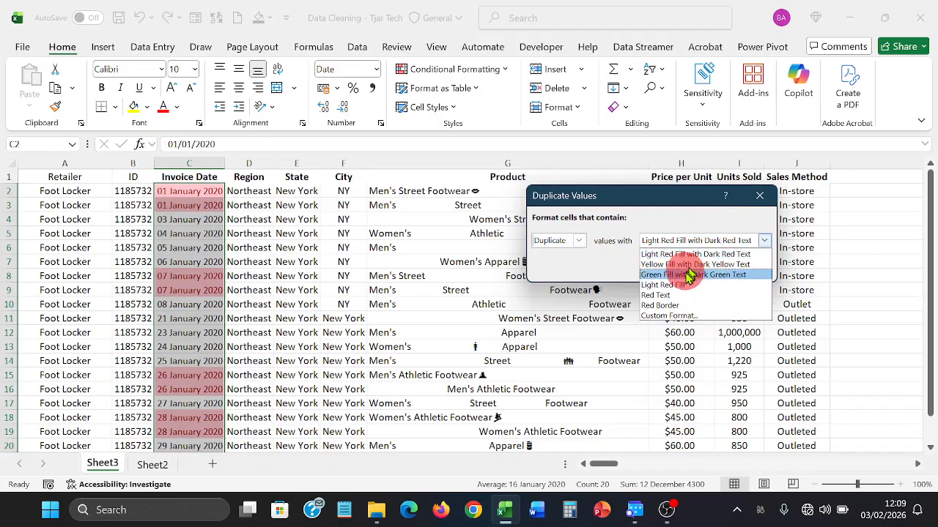
left_click(672, 252)
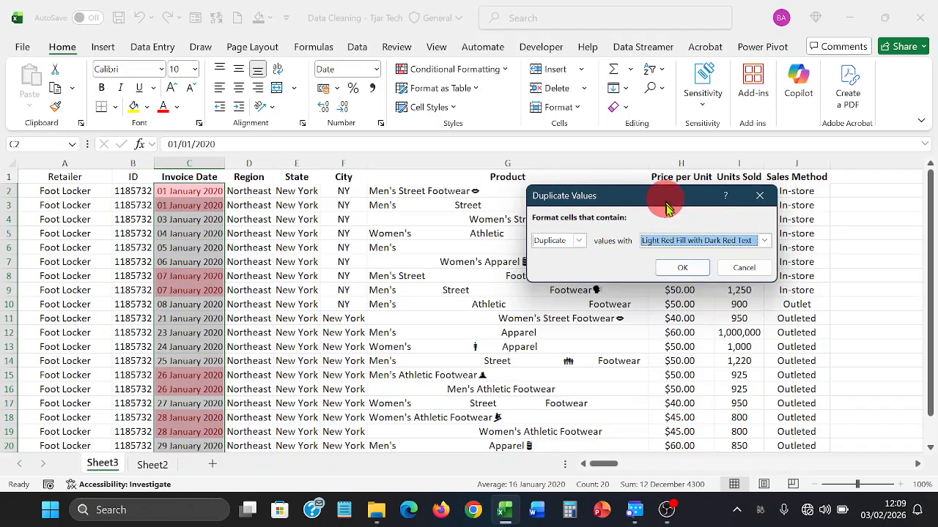
left_click(682, 266)
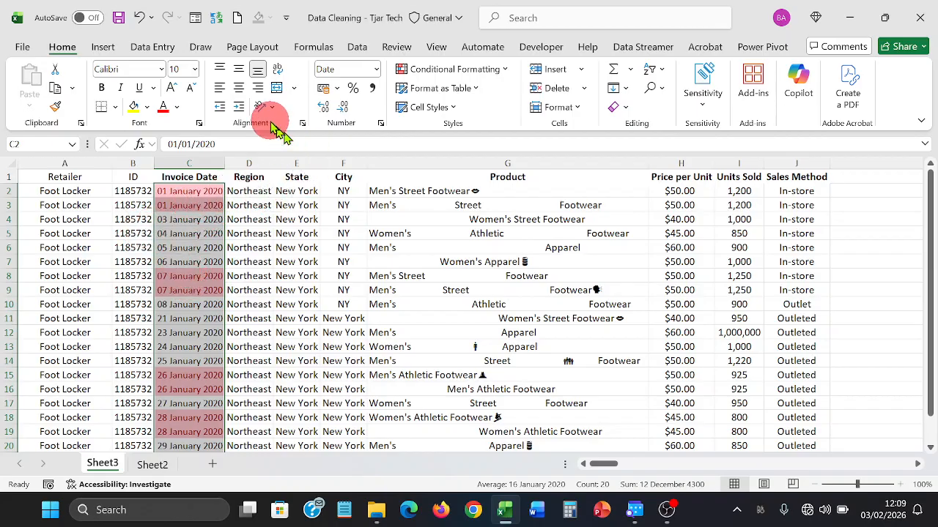
- Try Remove Duplicates on column C alone, then cancel the warning
left_click(358, 48)
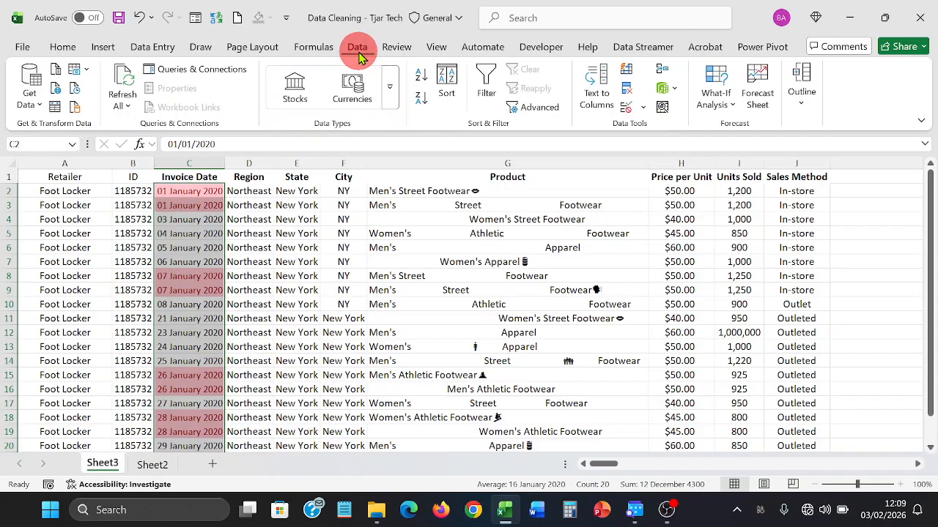
left_click(626, 90)
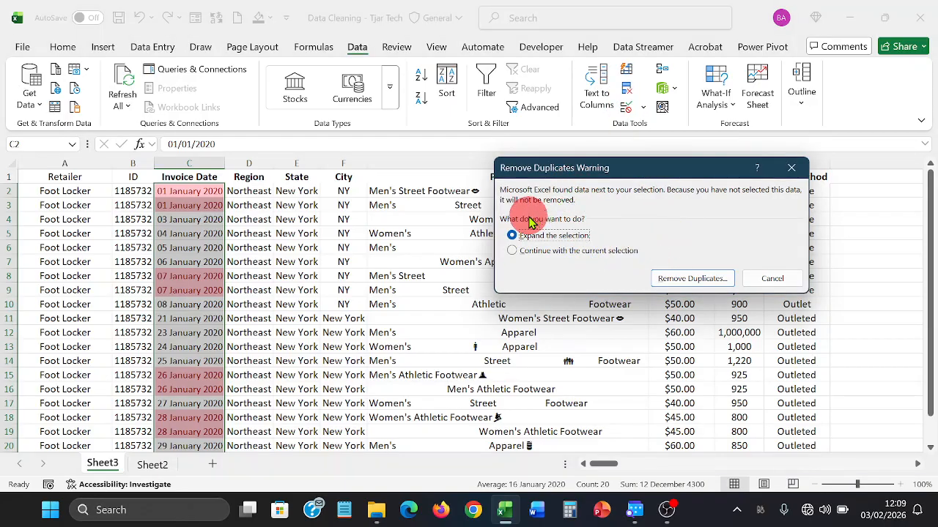
left_click(775, 279)
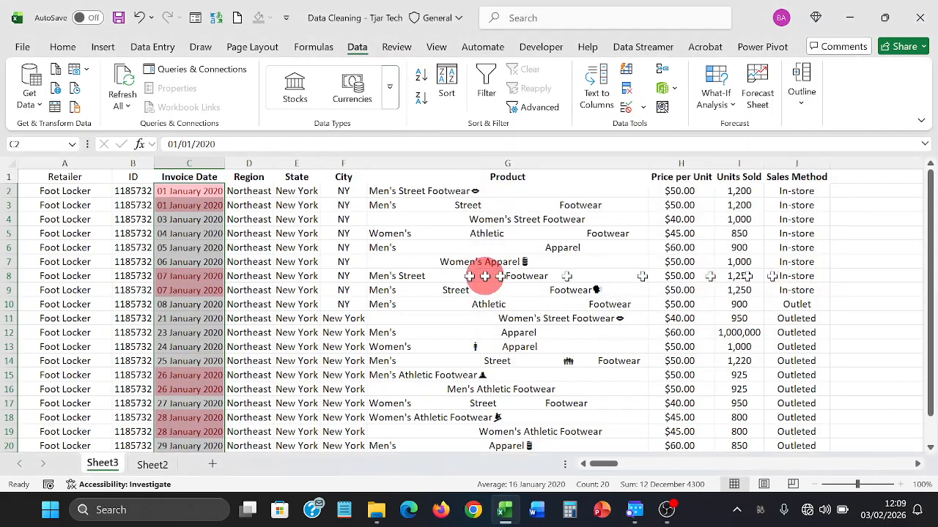
left_click(308, 276)
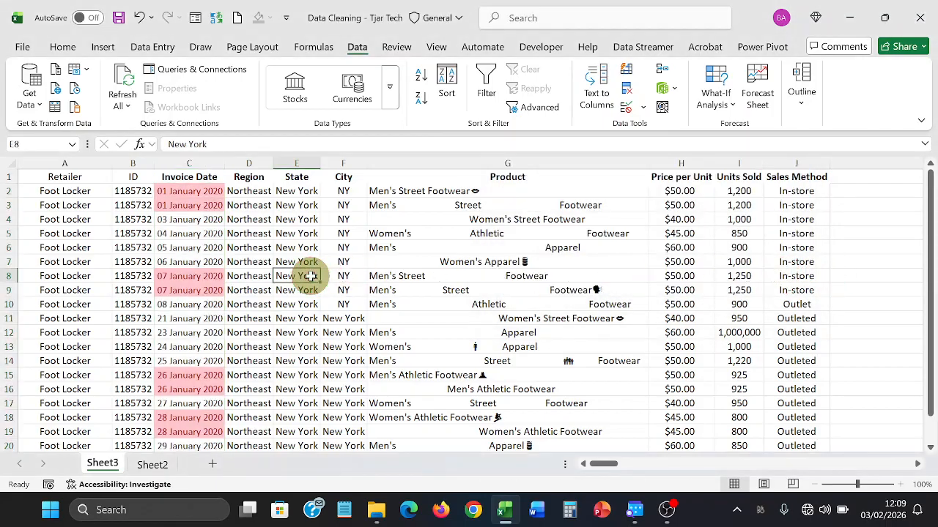
- Select the table from A1 and remove rows with repeated Invoice Date only, deleting 4 rows
left_click(10, 165)
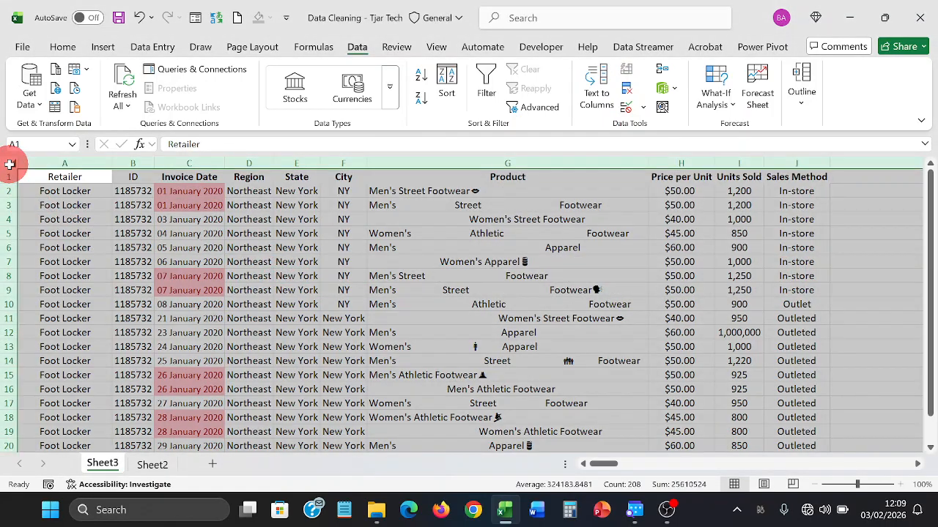
left_click(44, 178)
left_click_drag(44, 179, 802, 424)
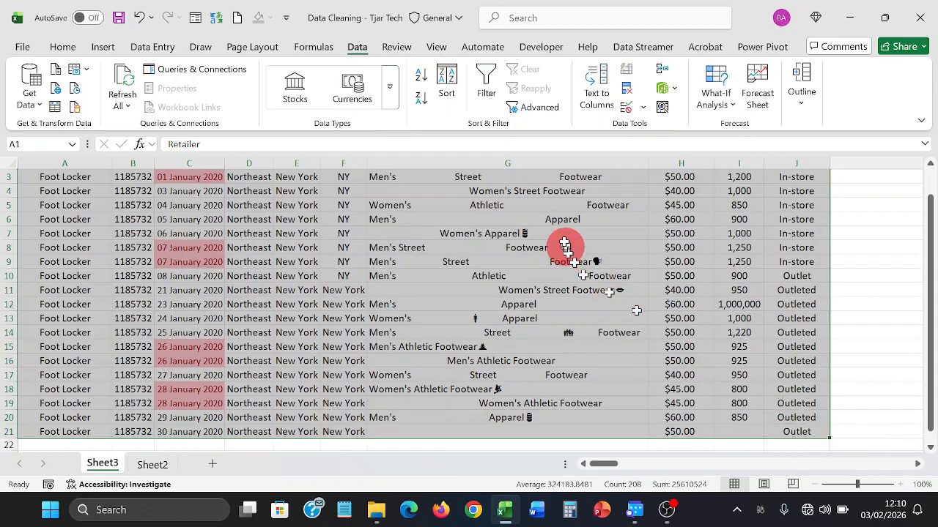
left_click(626, 90)
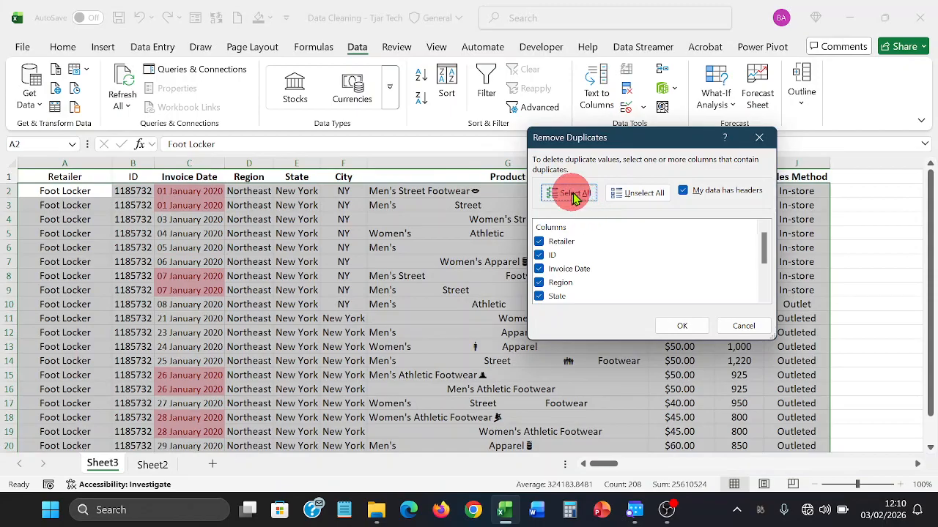
left_click(619, 193)
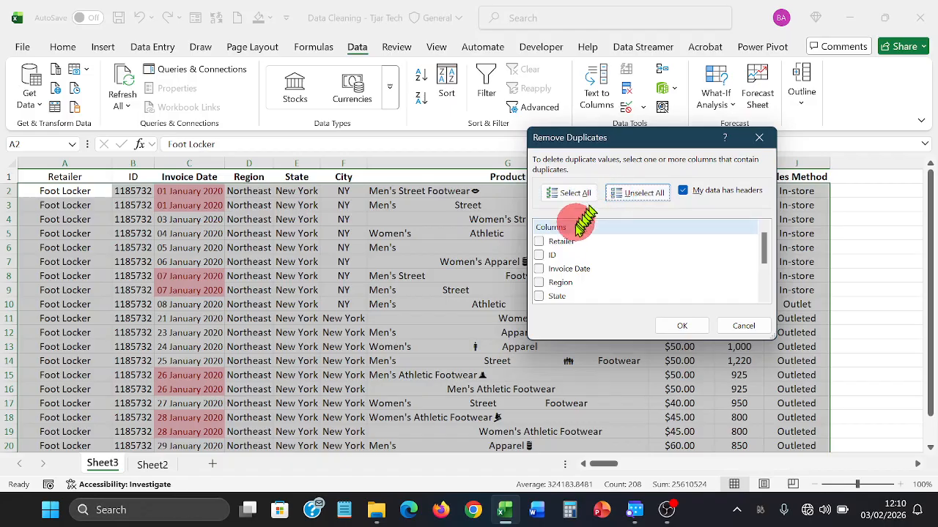
left_click(540, 270)
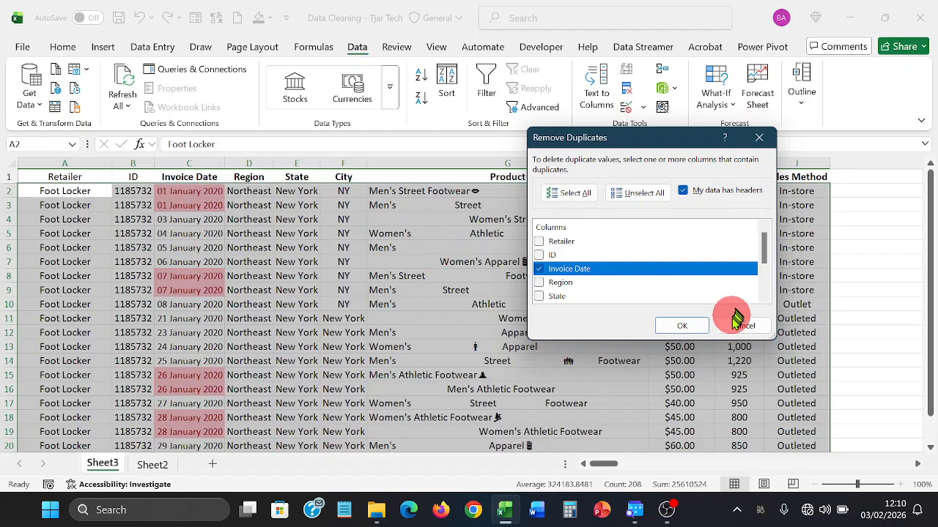
left_click(690, 325)
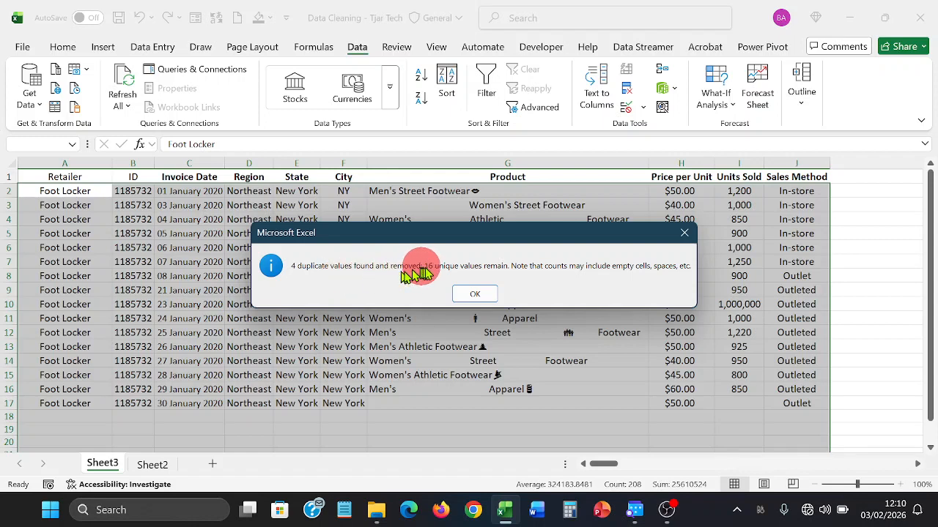
left_click(471, 294)
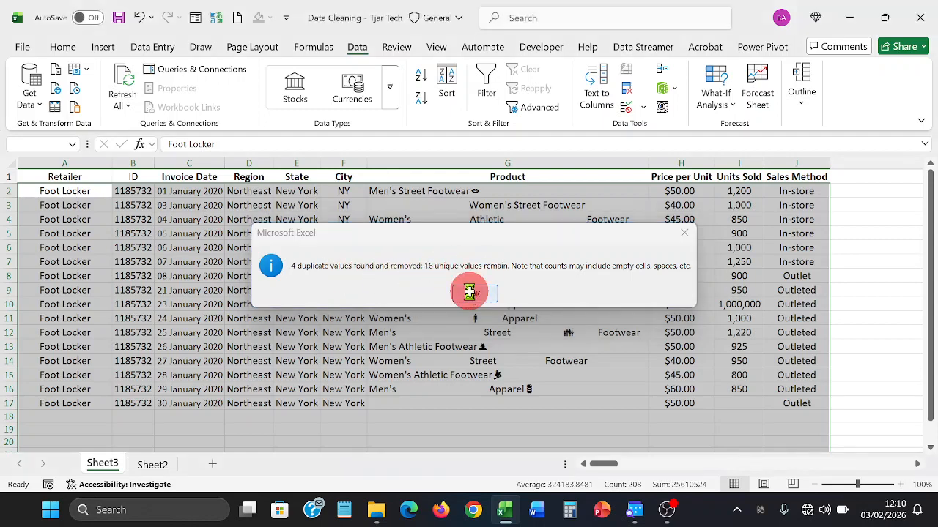
left_click(468, 290)
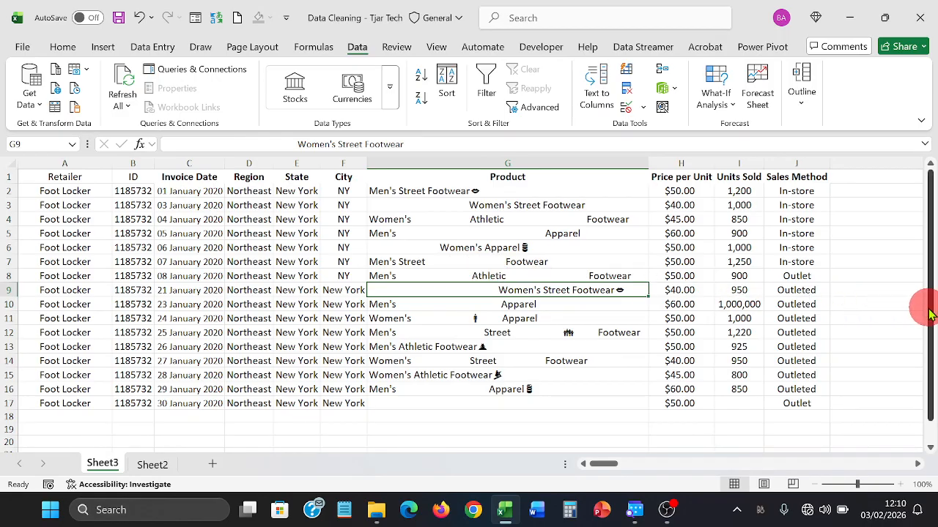
- Select A1:J17, switch to Home, and narrow the selection to Retailer column A1:A17
left_click_drag(933, 306, 924, 293)
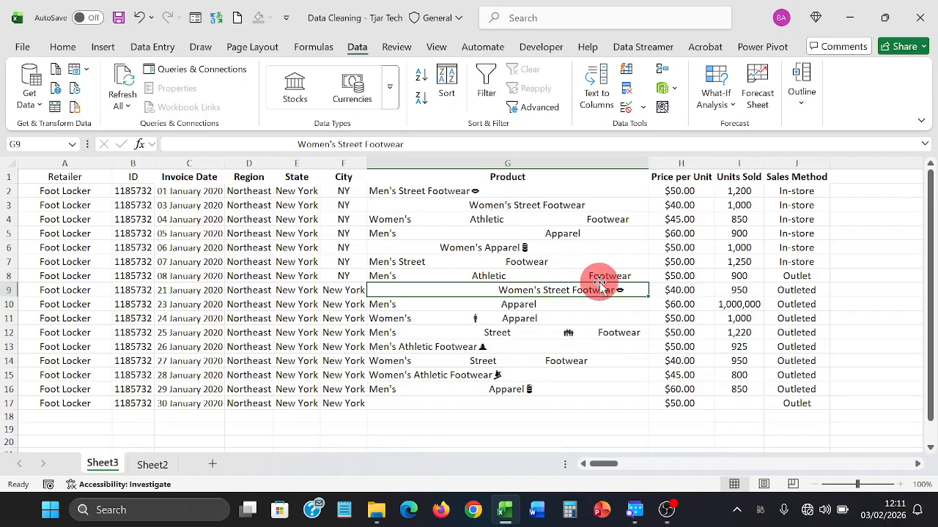
left_click_drag(86, 177, 775, 399)
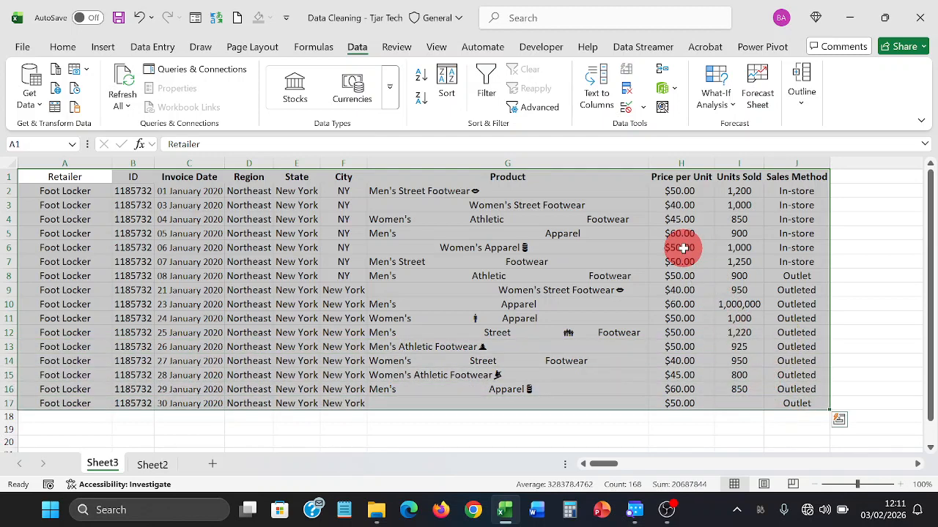
left_click(62, 49)
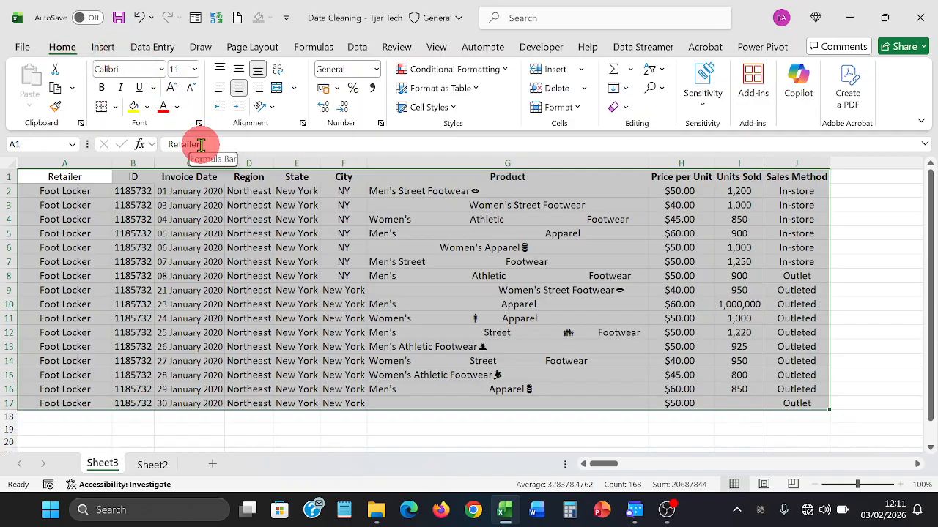
key("ctrl+shift+Left")
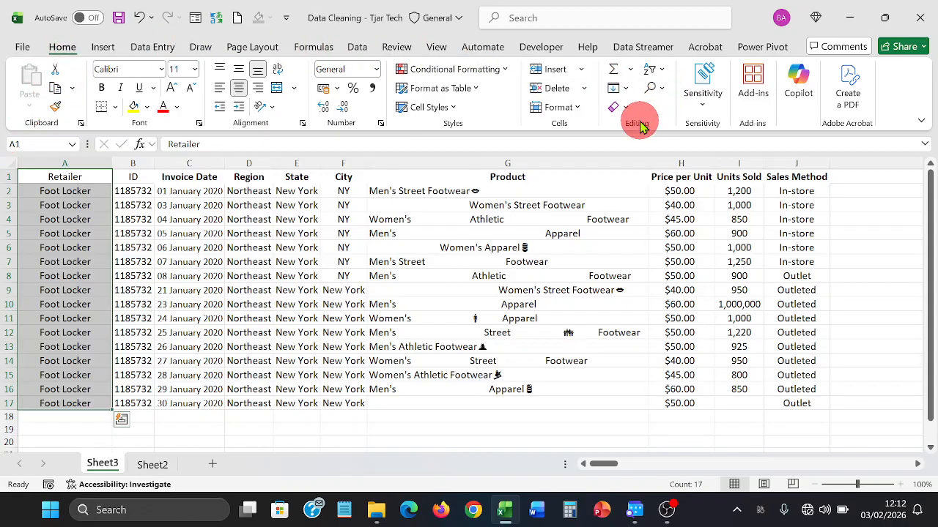
left_click(660, 89)
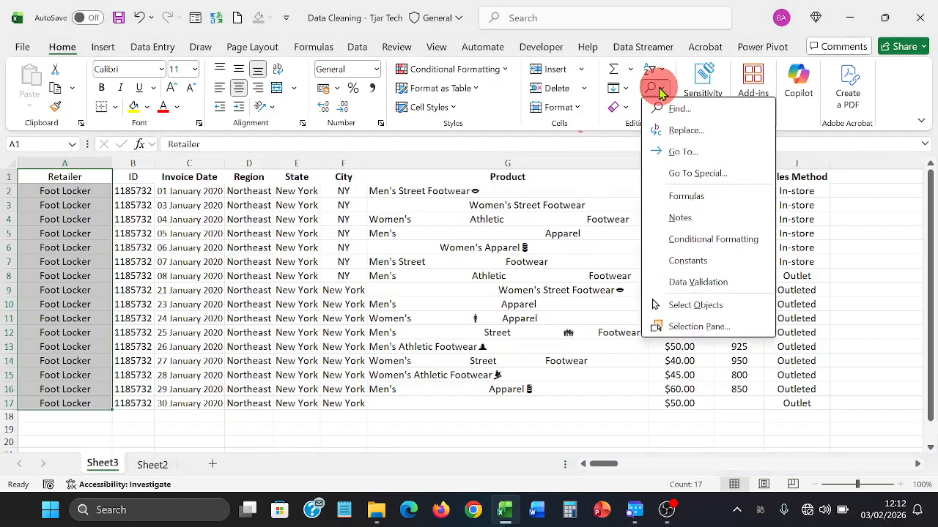
left_click(696, 174)
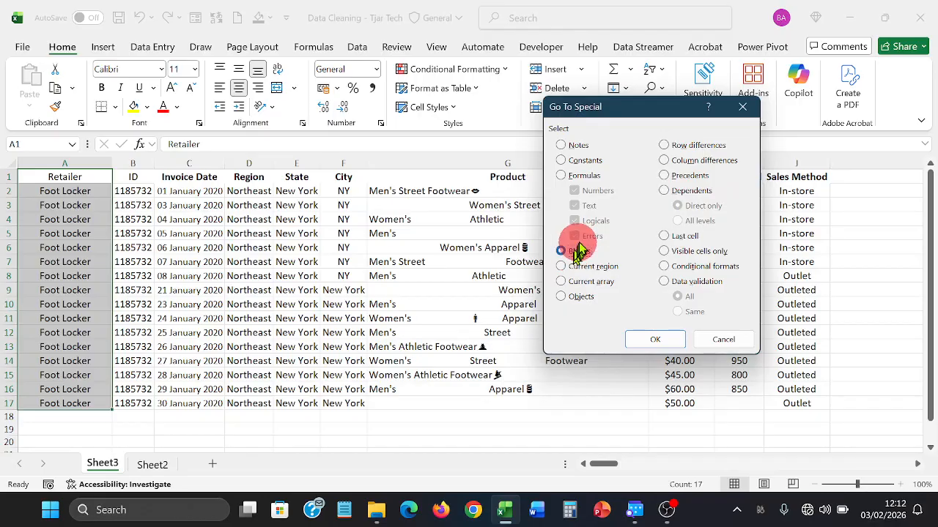
left_click(659, 337)
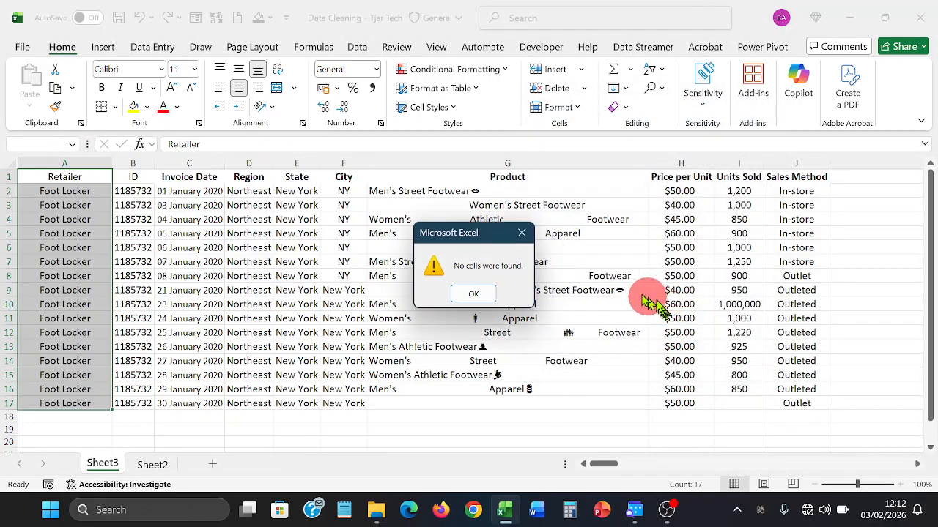
left_click(476, 293)
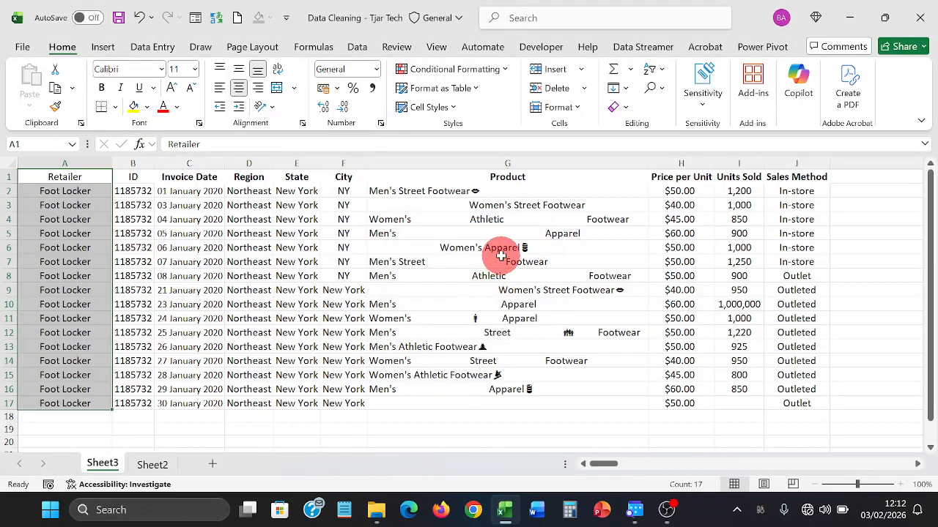
left_click(502, 259)
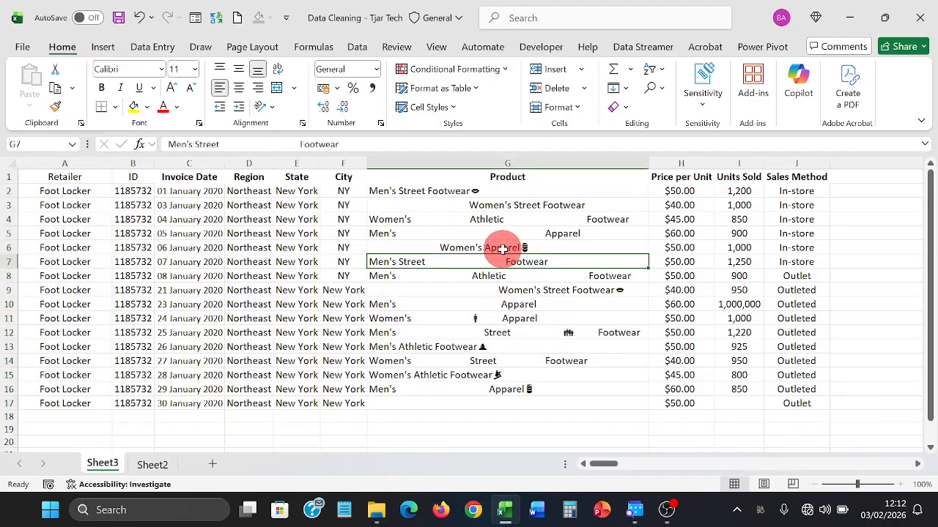
- Convert the A1:J17 range into a table with headers using Ctrl+T
key("ctrl+t")
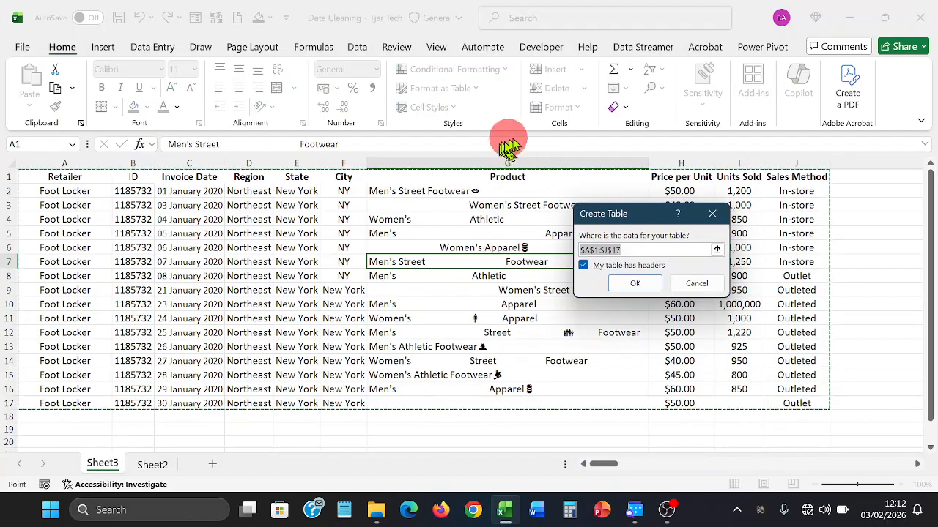
left_click(630, 284)
left_click(628, 277)
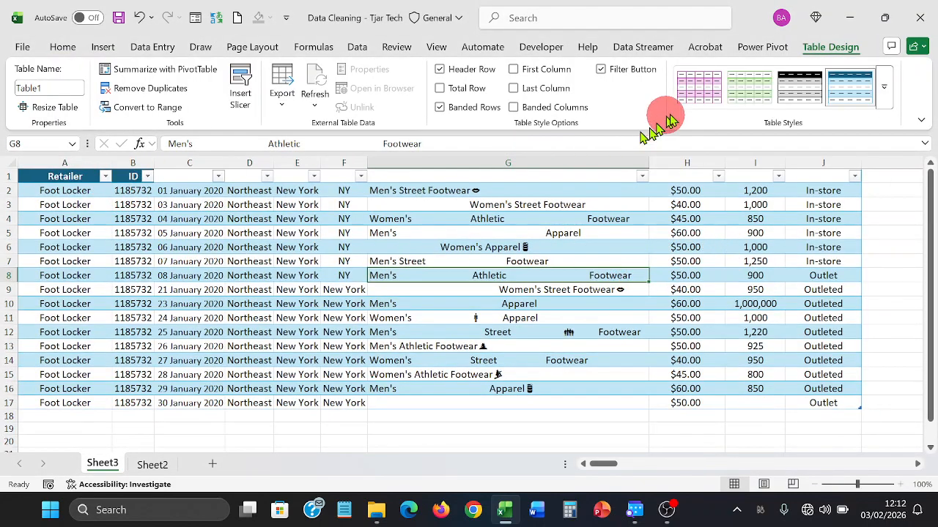
- Apply a green banded table style to Table1, replacing a pink trial style
left_click(704, 94)
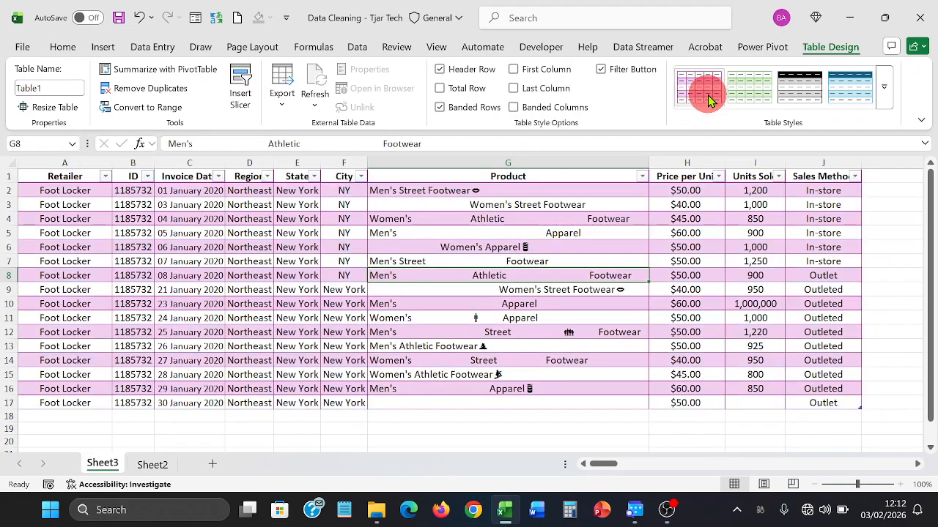
left_click(517, 236)
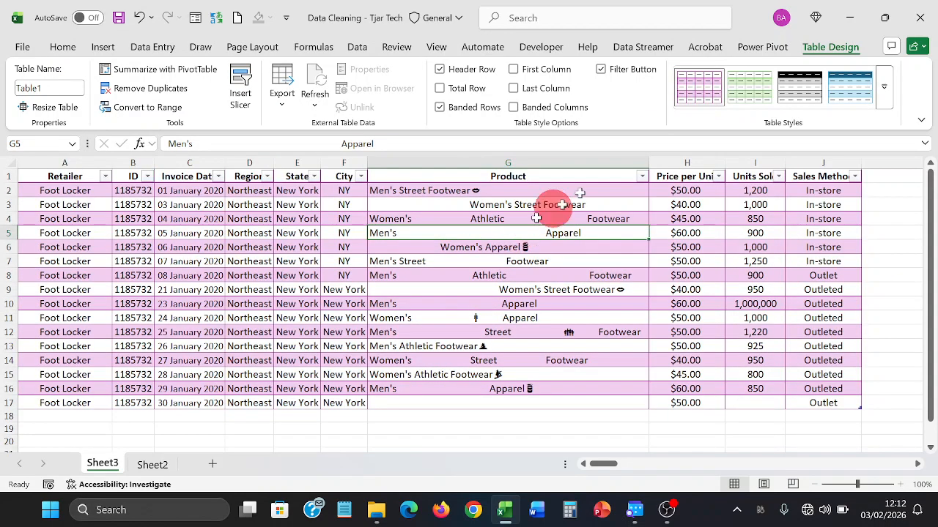
left_click(758, 97)
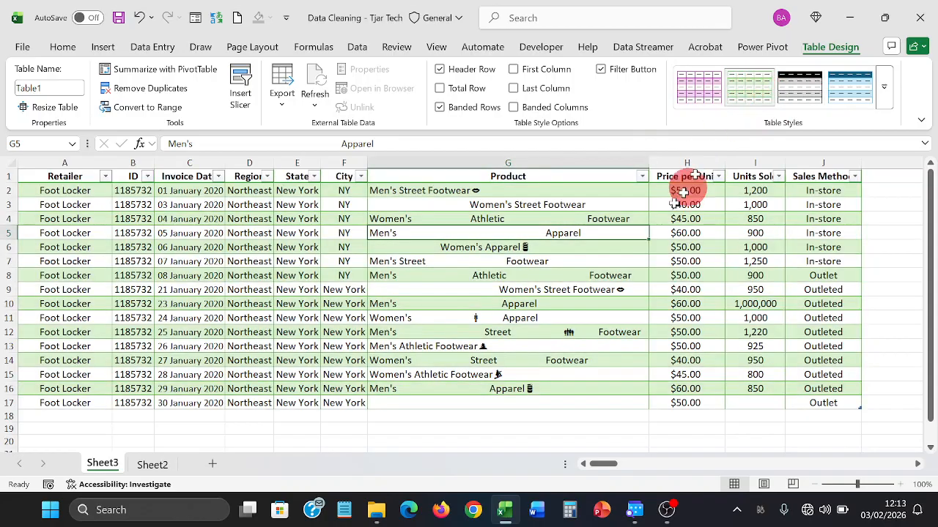
left_click(385, 361)
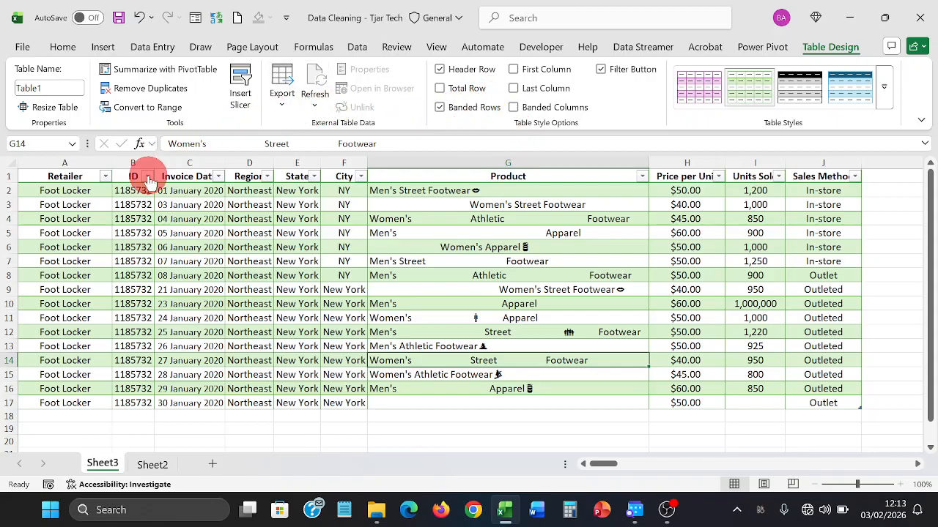
left_click(10, 165)
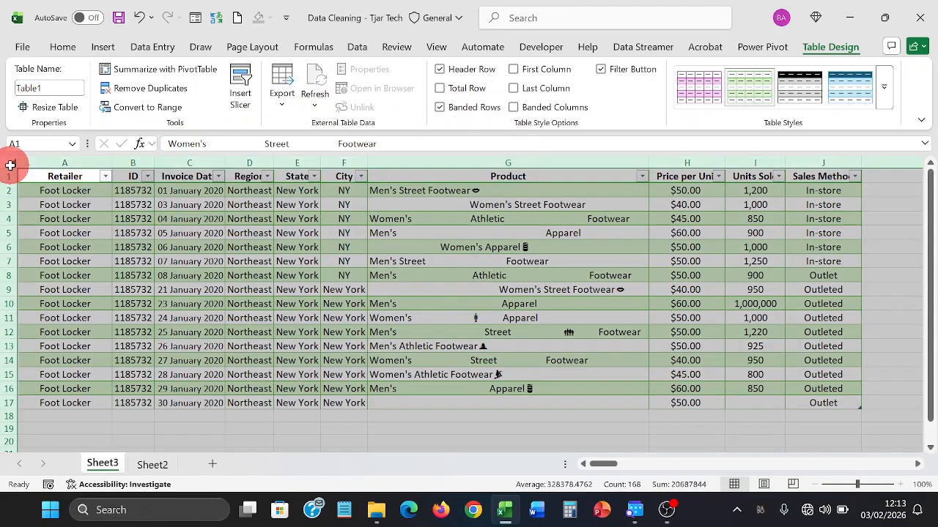
left_click(78, 205)
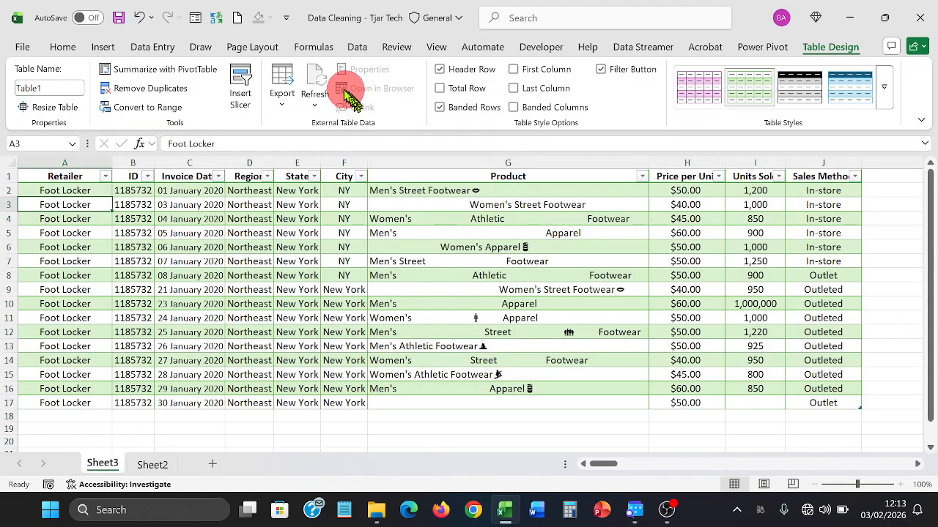
- Select blank cells with Go To Special > Blanks, then pick the 1,000,000 outlier in I10
left_click(79, 49)
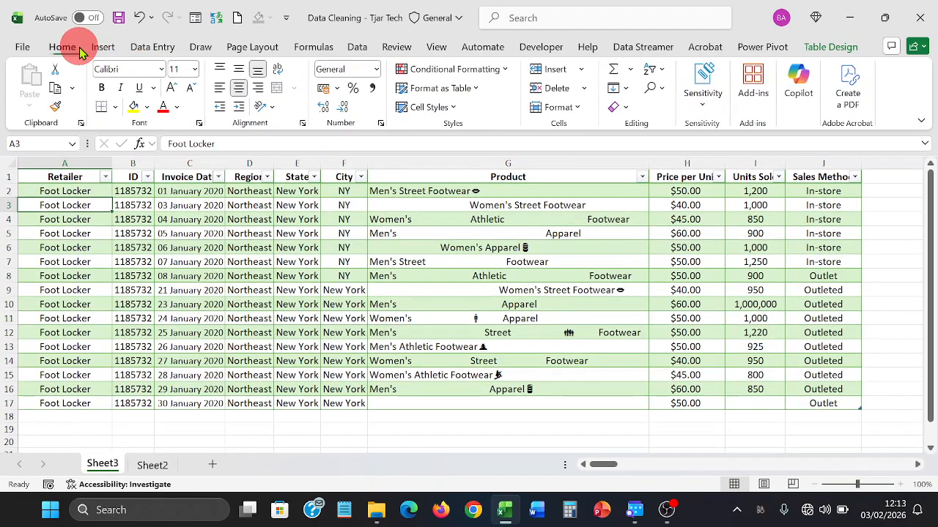
left_click(662, 96)
left_click(699, 174)
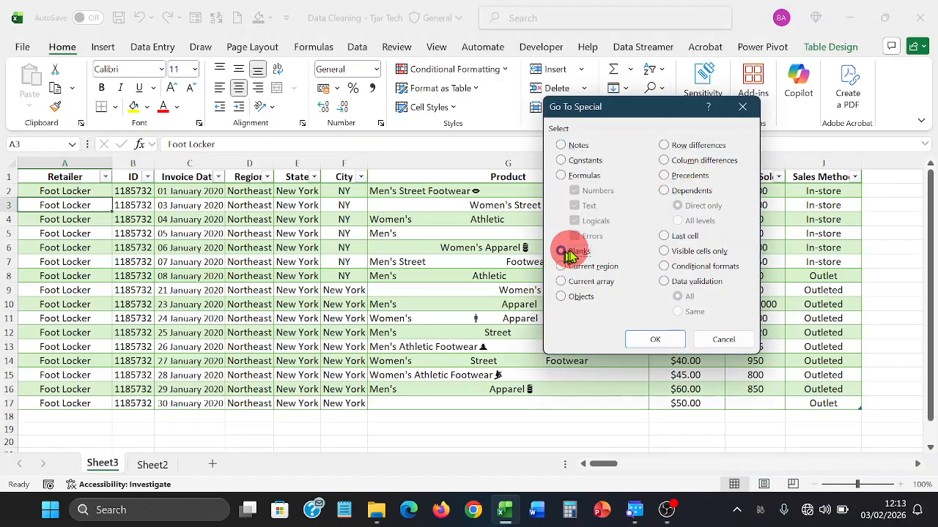
left_click(569, 251)
left_click(655, 339)
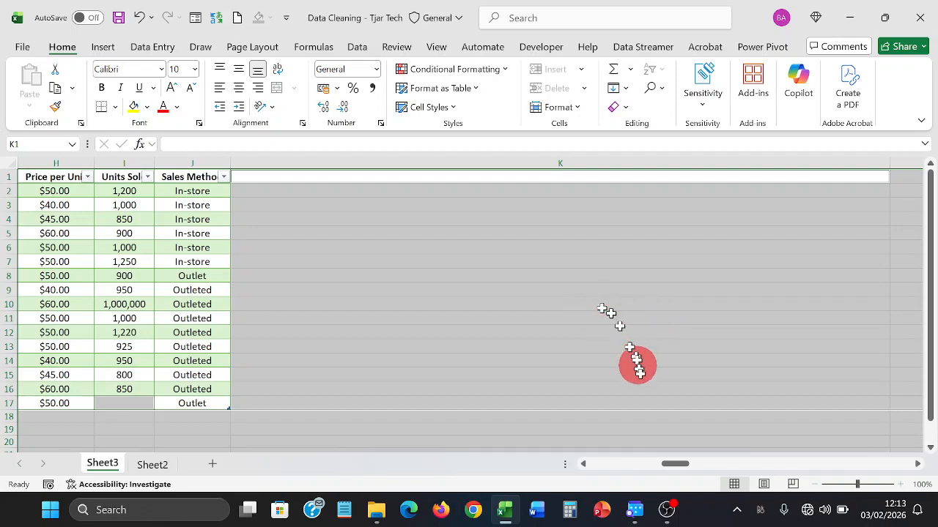
left_click_drag(666, 465, 595, 453)
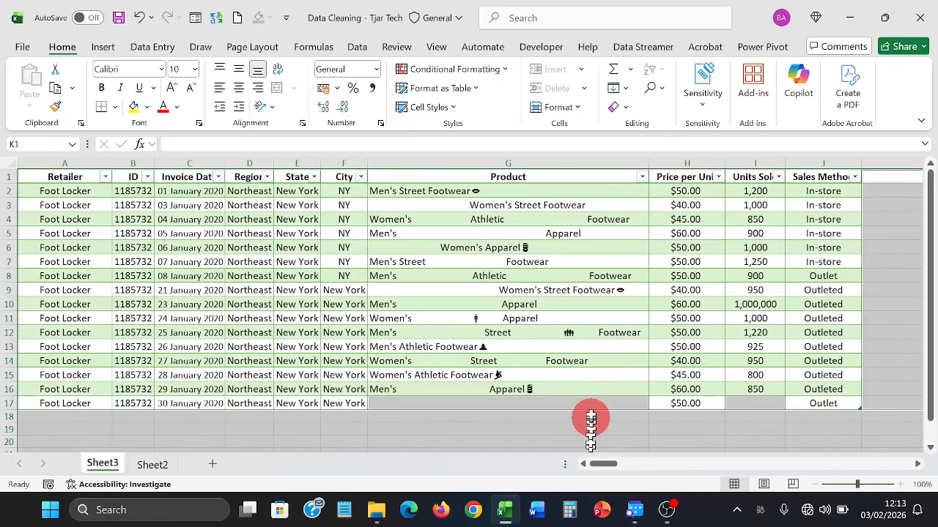
left_click(759, 300)
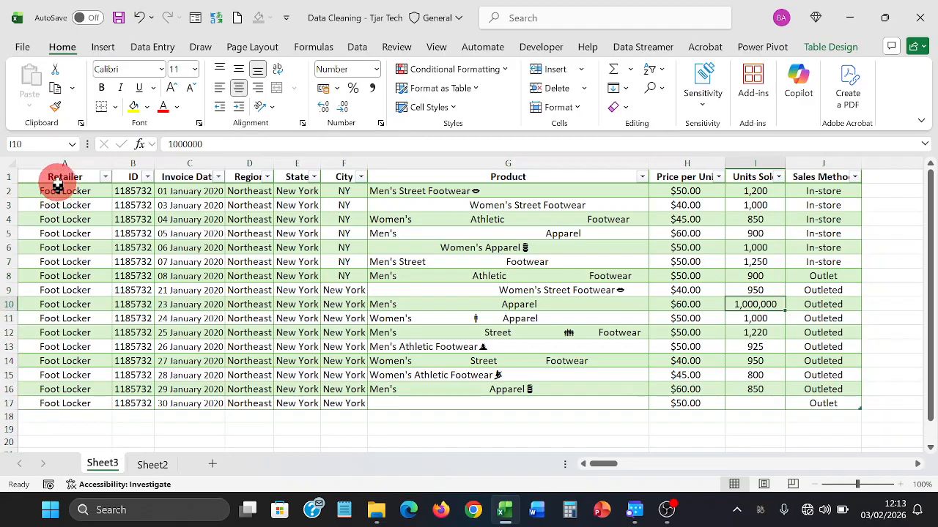
- Run Go To Special > Blanks on the sales table range and pick empty Product cell G17
left_click_drag(57, 179, 815, 401)
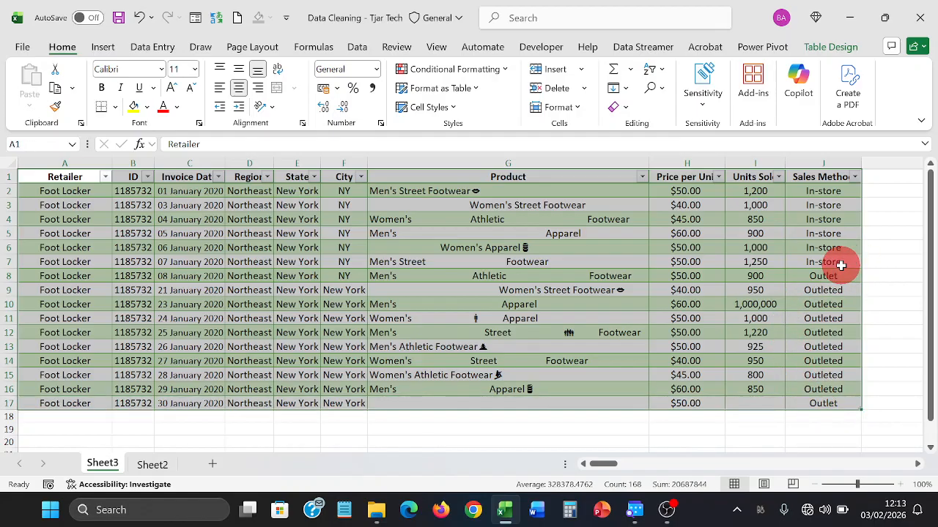
left_click(659, 91)
left_click(689, 172)
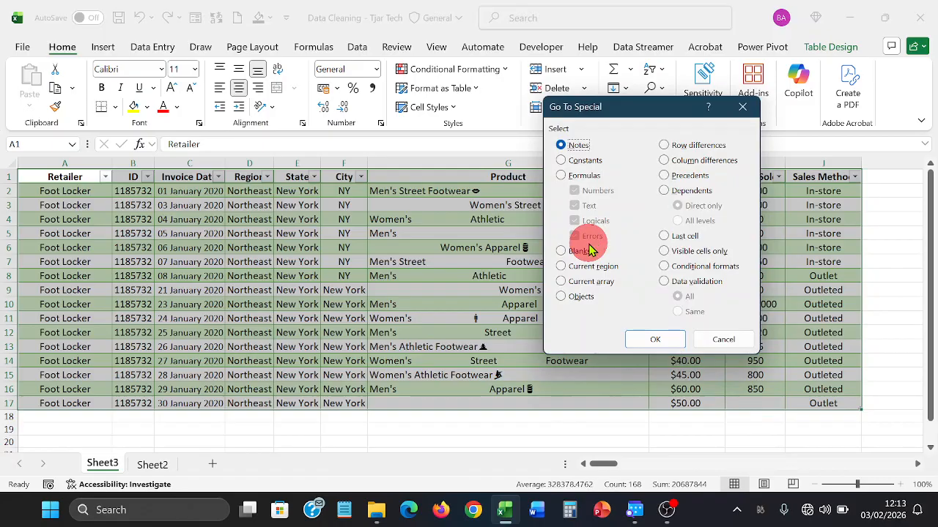
left_click(590, 250)
left_click(649, 337)
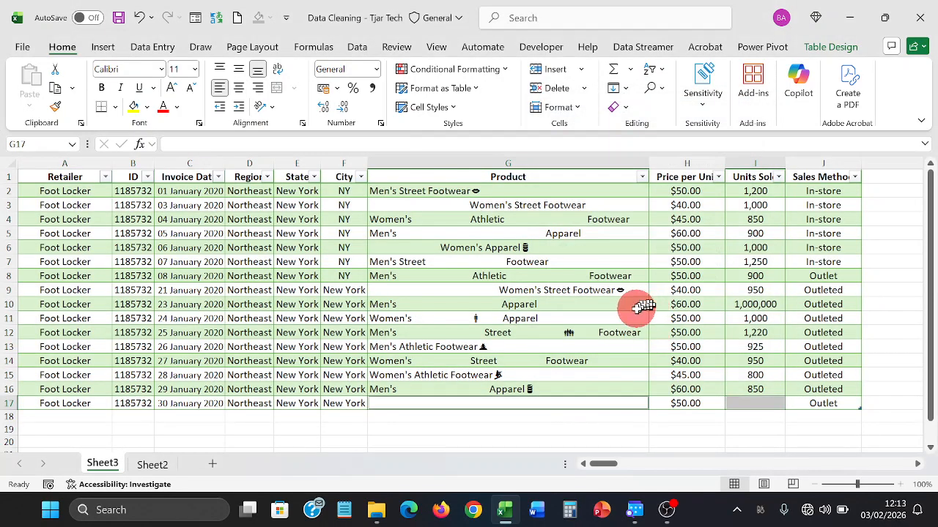
left_click(621, 401)
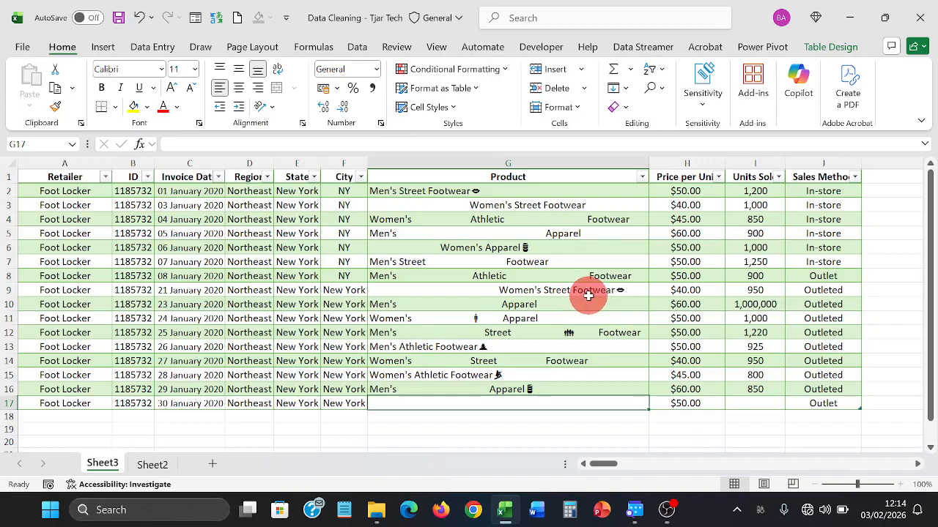
- Enter 'Unspecified' in Product cell G17 and 0 in Units Sold cell I17
type("Unspecified")
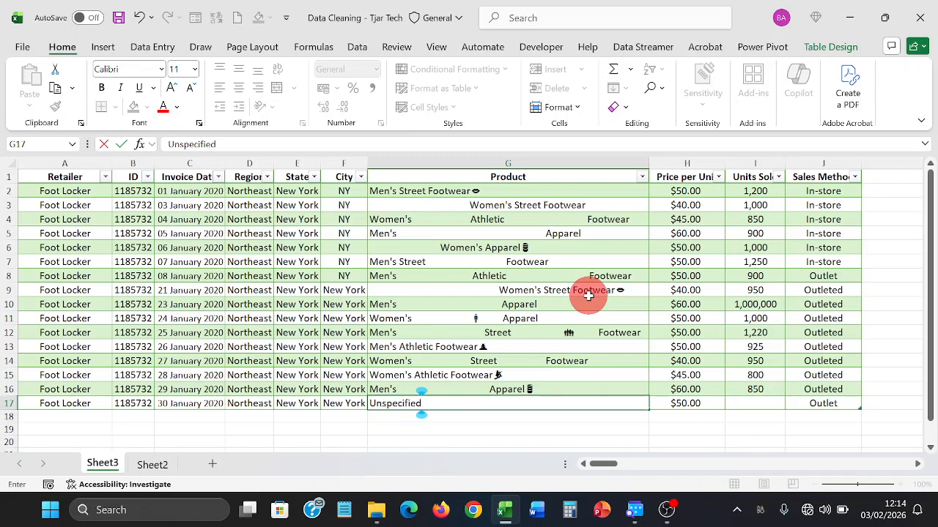
key("Return")
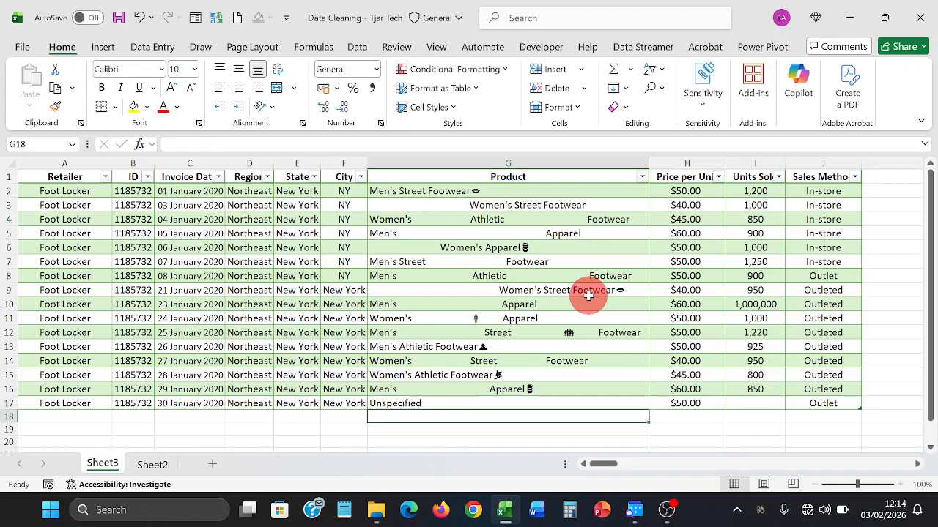
key("Up")
key("Right")
key("Right")
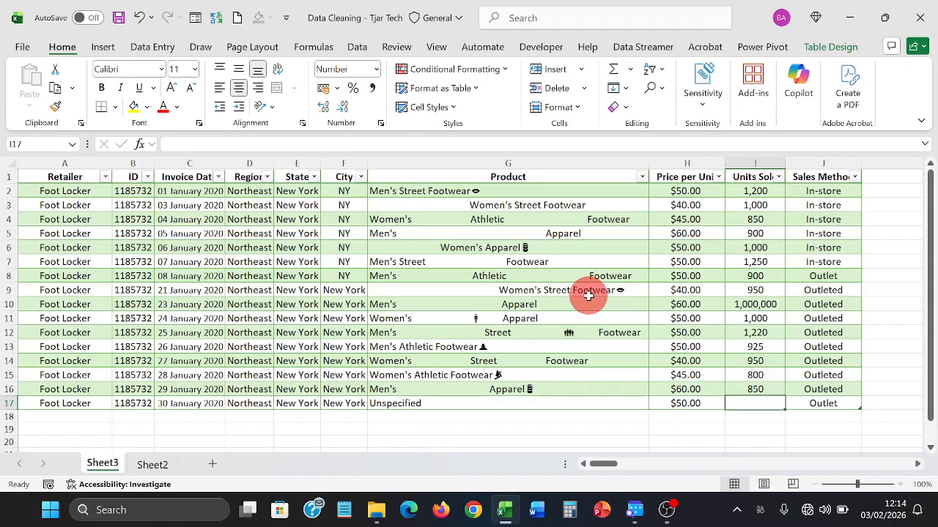
type("0")
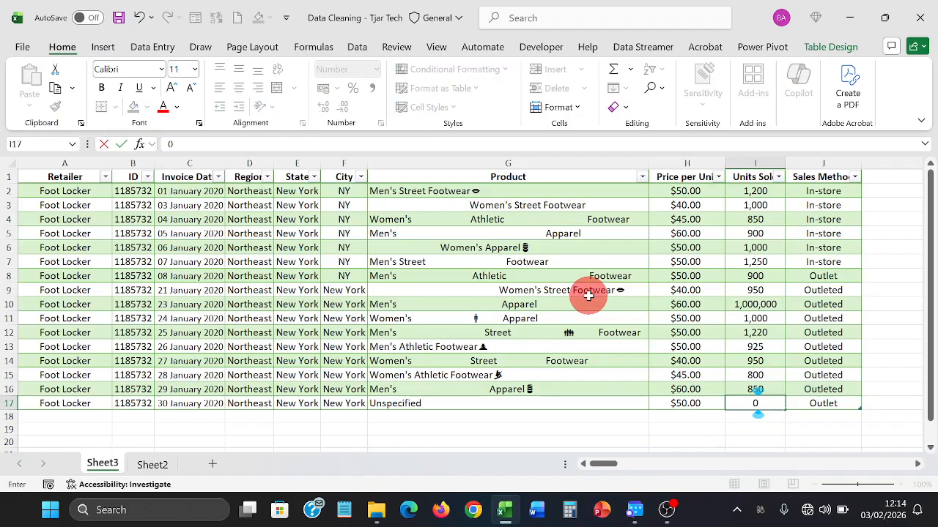
key("Return")
key("Up")
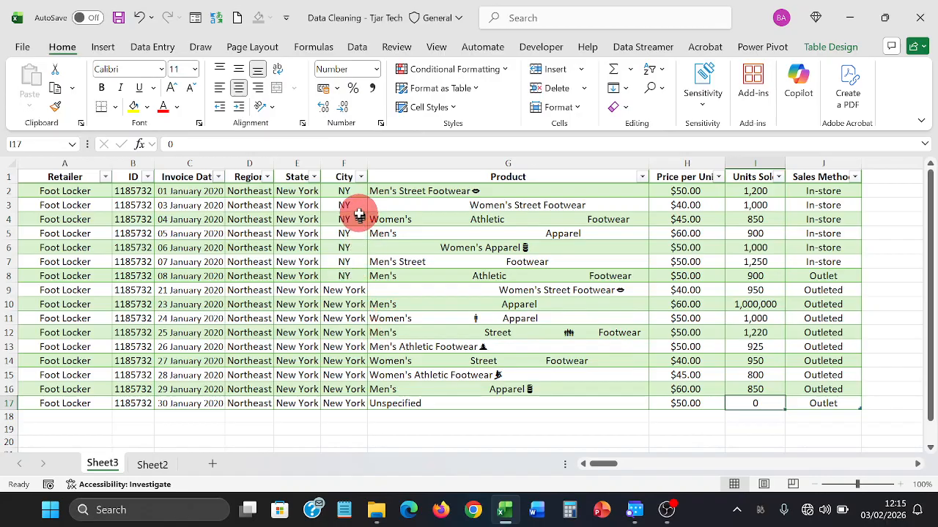
- Check the NY City entries, then build a PivotTable on a new sheet summing Units Sold by City
left_click(351, 190)
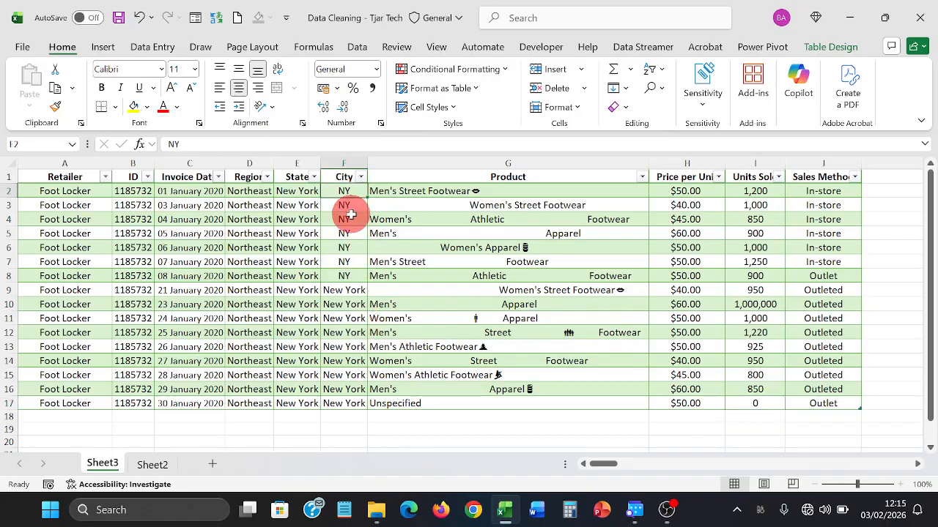
left_click(350, 215)
left_click(344, 247)
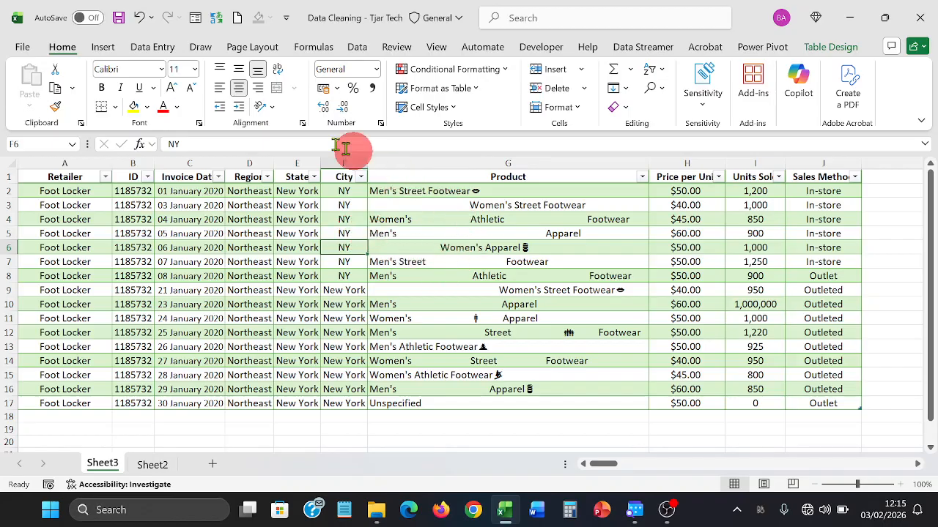
left_click(101, 47)
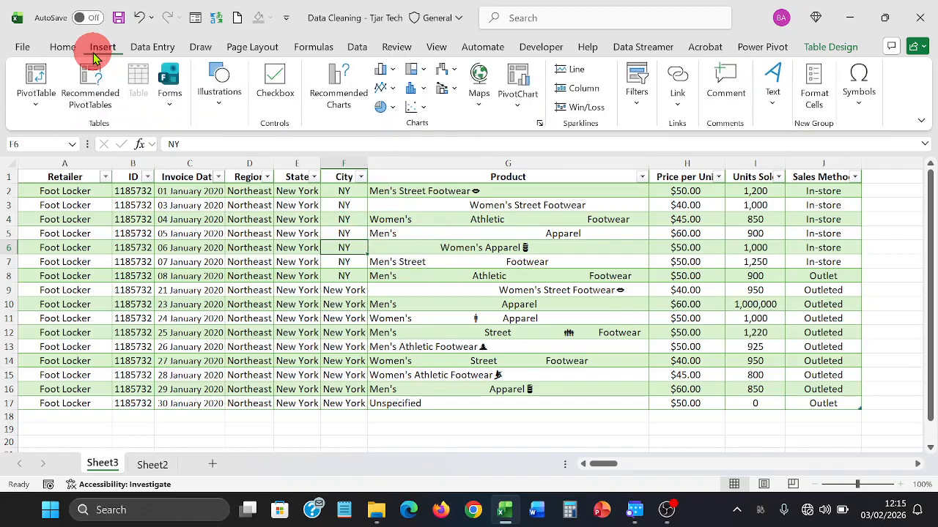
left_click(36, 81)
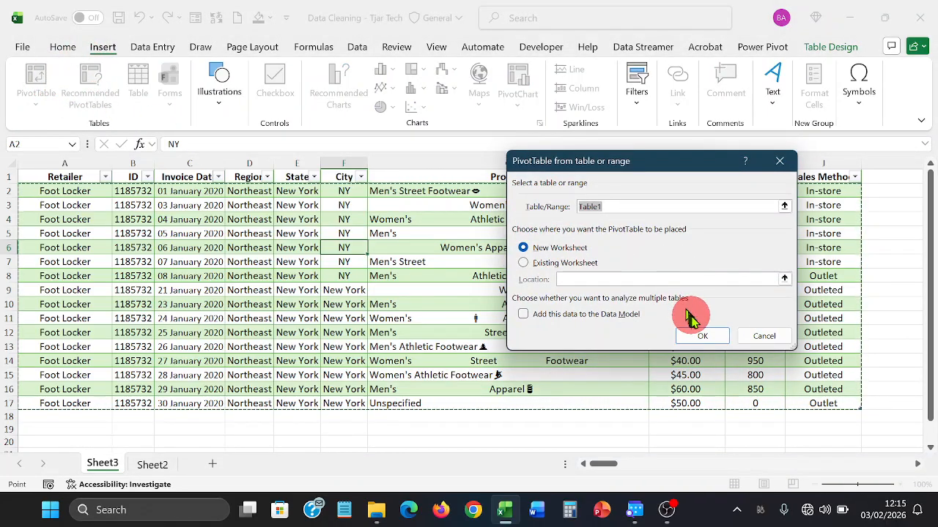
left_click(698, 336)
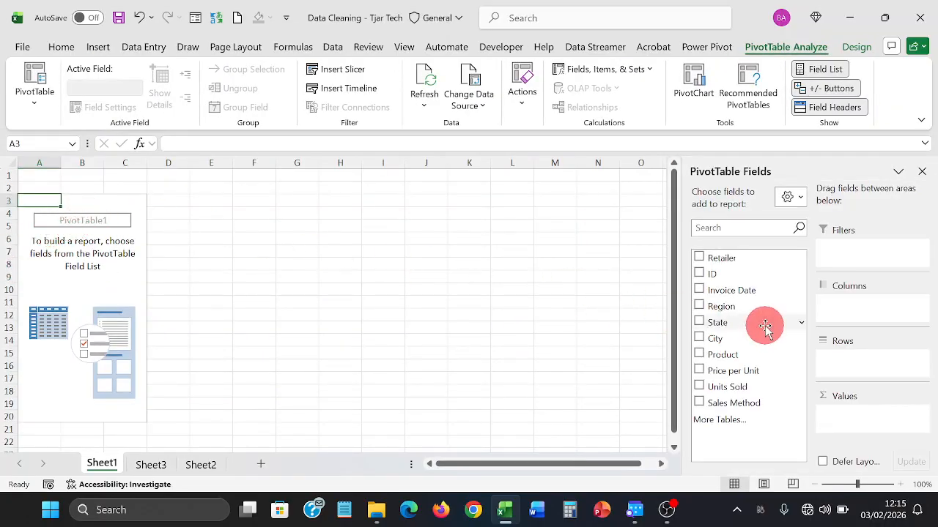
left_click_drag(750, 338, 847, 358)
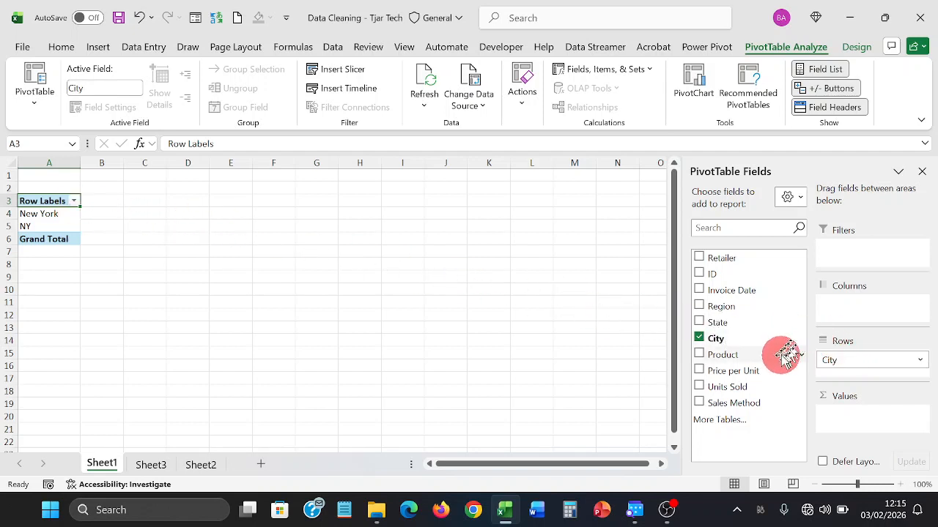
left_click_drag(757, 386, 840, 410)
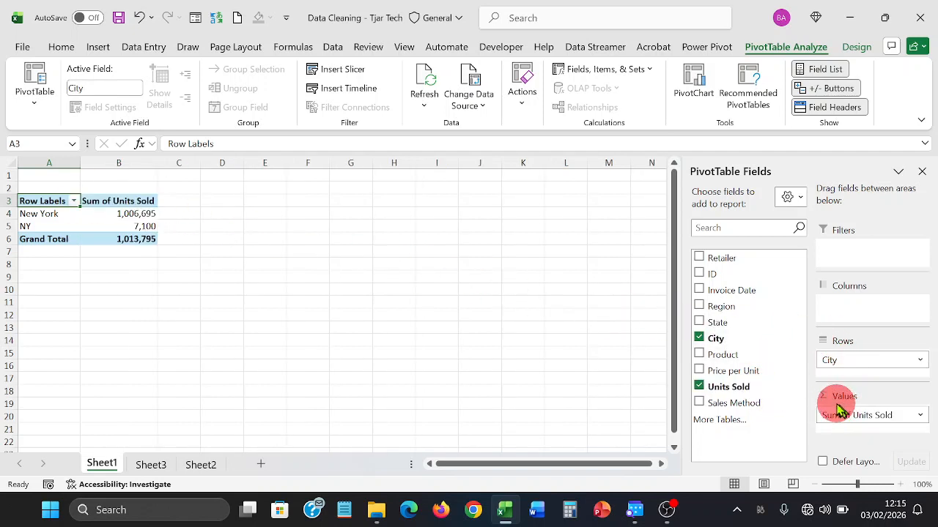
left_click(125, 215)
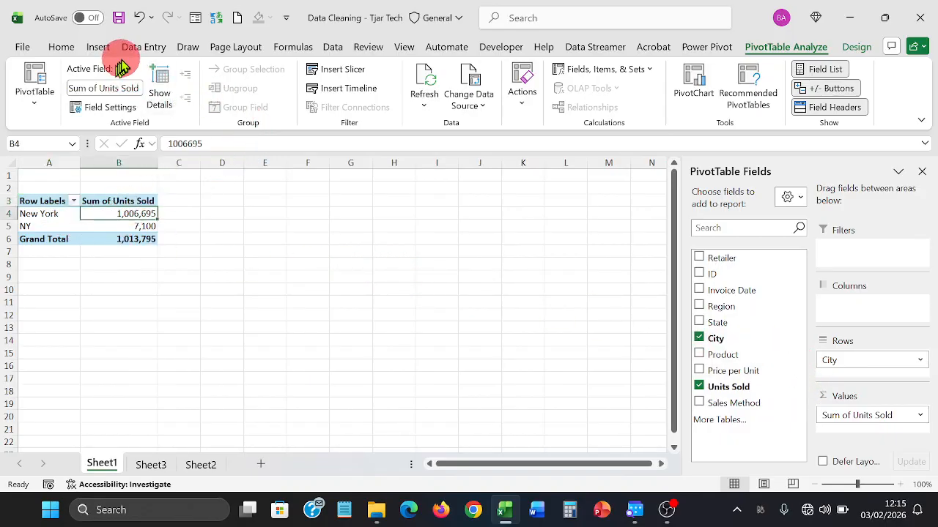
- Insert a Clustered Column PivotChart from the Recommended Charts dialog
left_click(98, 47)
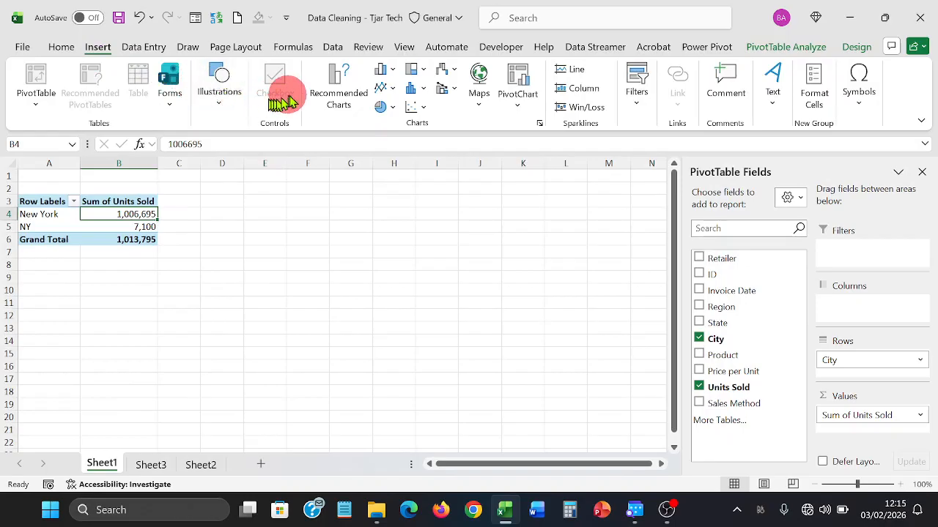
left_click(331, 105)
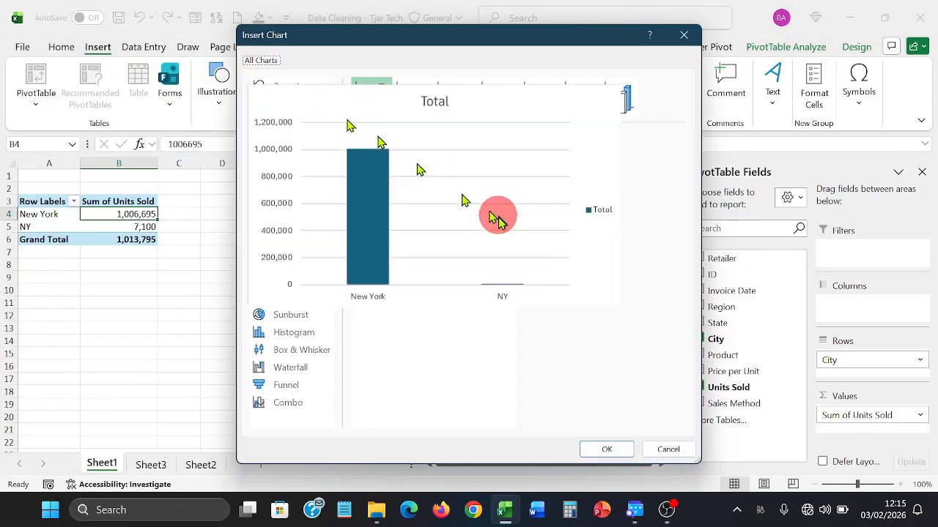
left_click(607, 447)
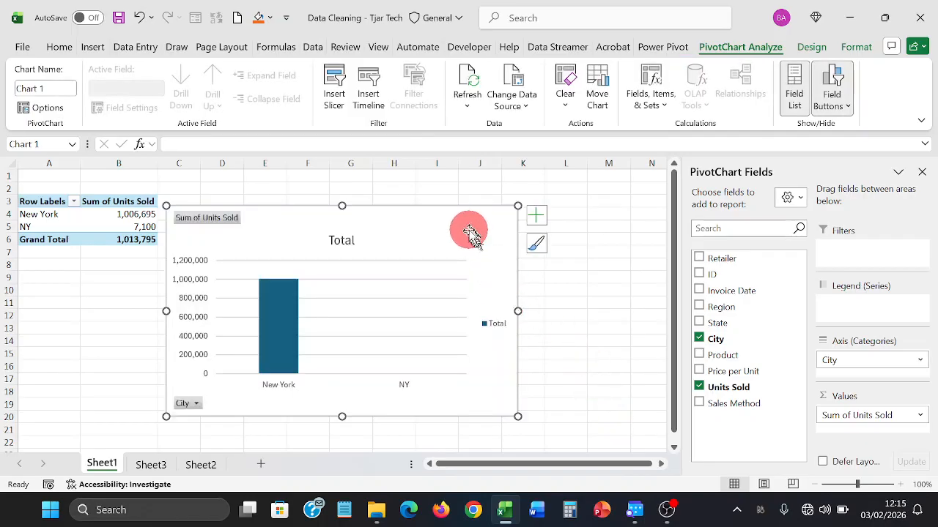
- Nudge the Units Sold by City PivotChart up and right, then return to Sheet3's sales table
left_click_drag(465, 214, 483, 198)
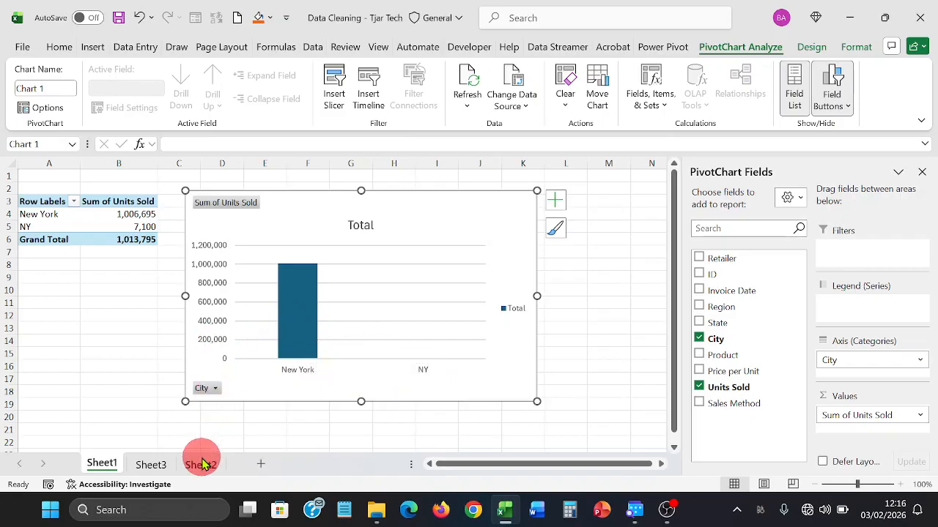
left_click(154, 464)
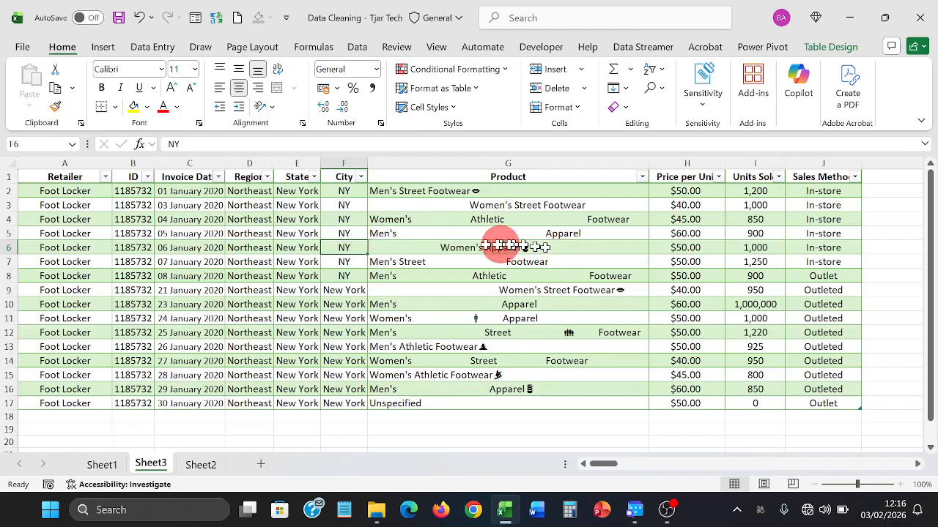
- Use Find and Replace to change all 7 City entries from NY to New York
left_click(346, 191)
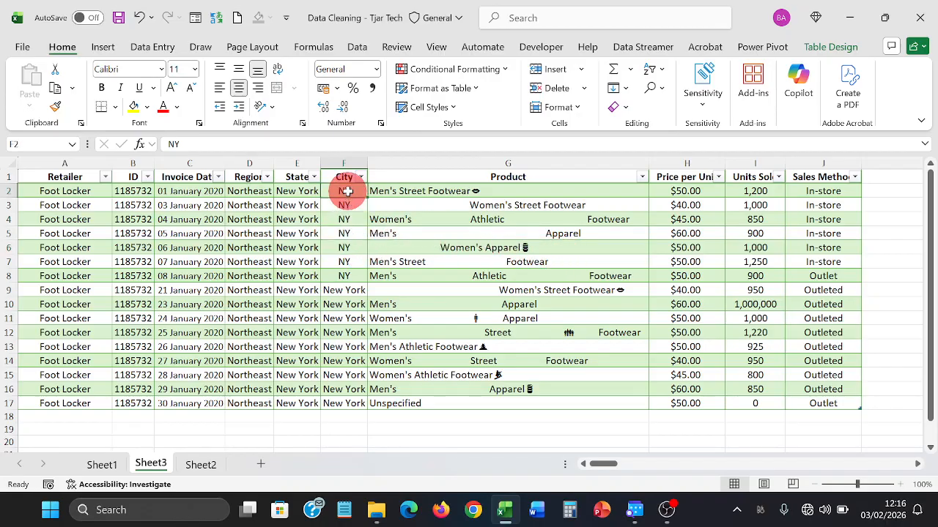
left_click(341, 290)
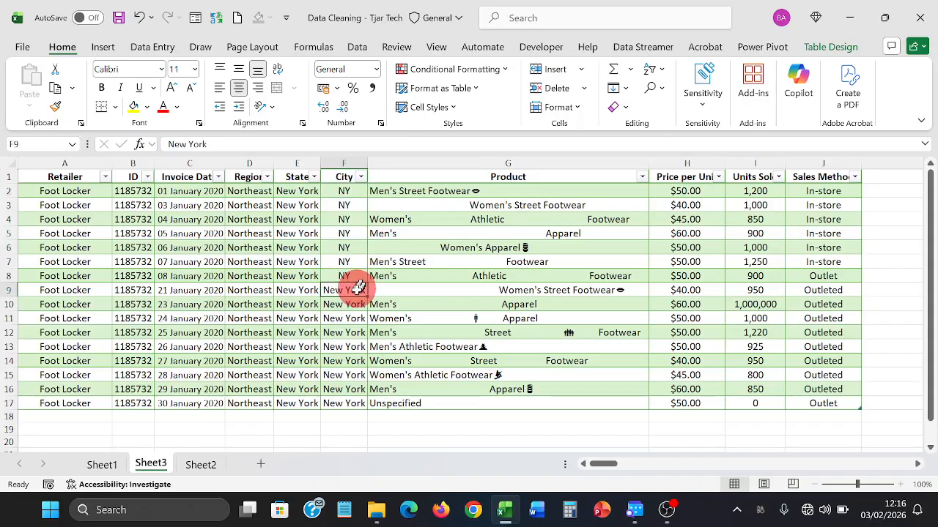
left_click(659, 91)
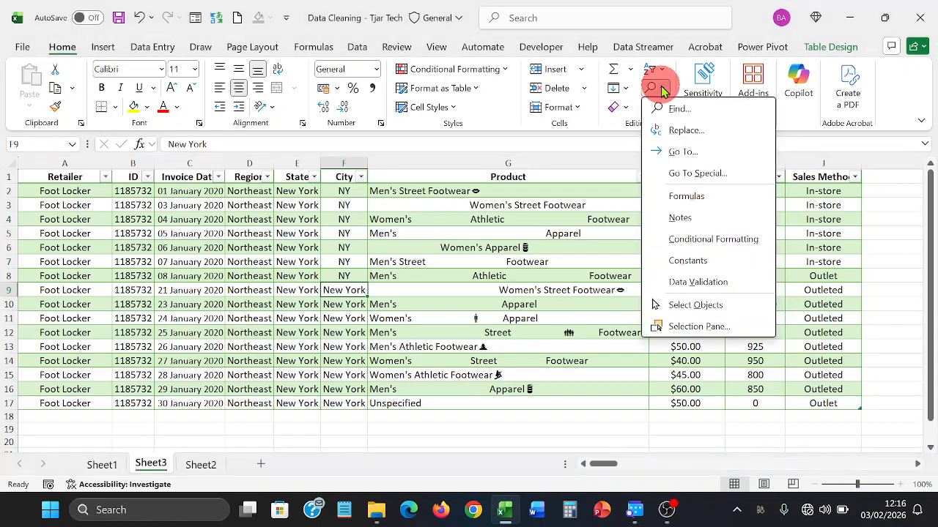
left_click(677, 128)
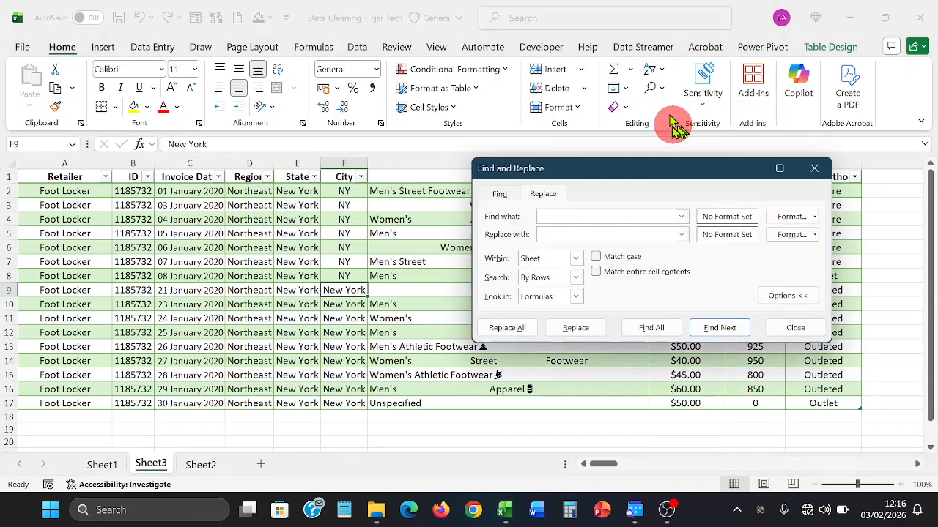
left_click_drag(620, 165, 605, 108)
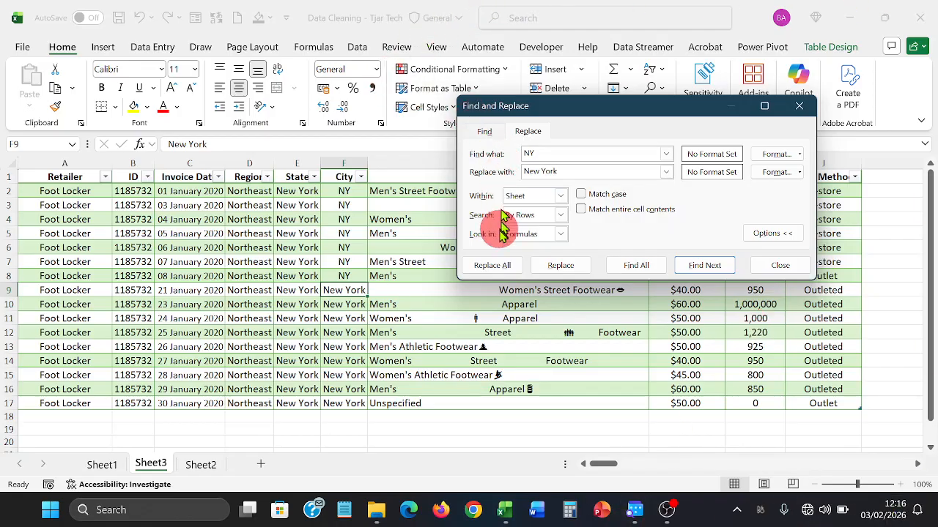
left_click(493, 265)
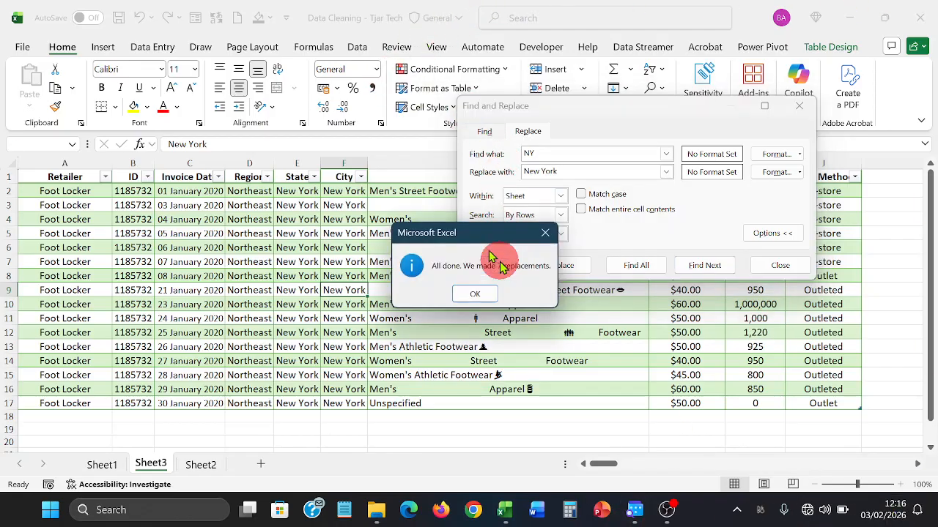
left_click(478, 293)
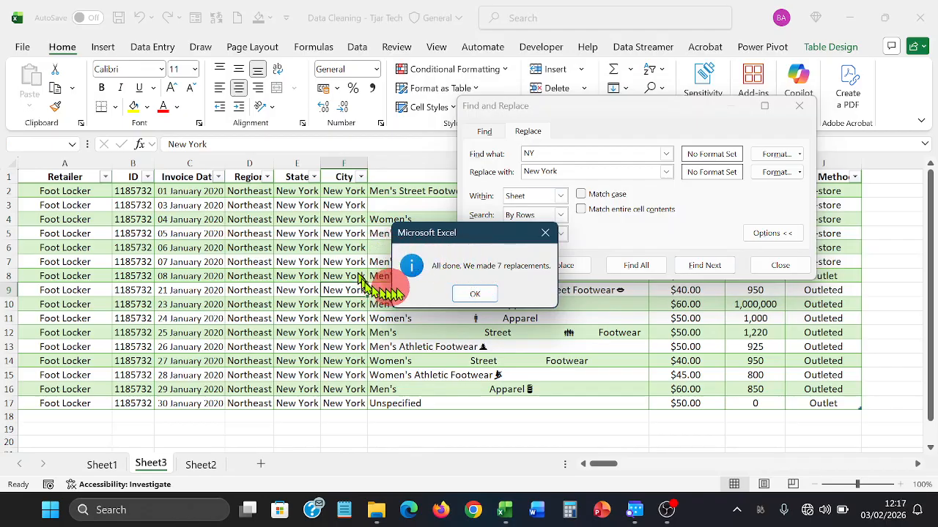
left_click(477, 294)
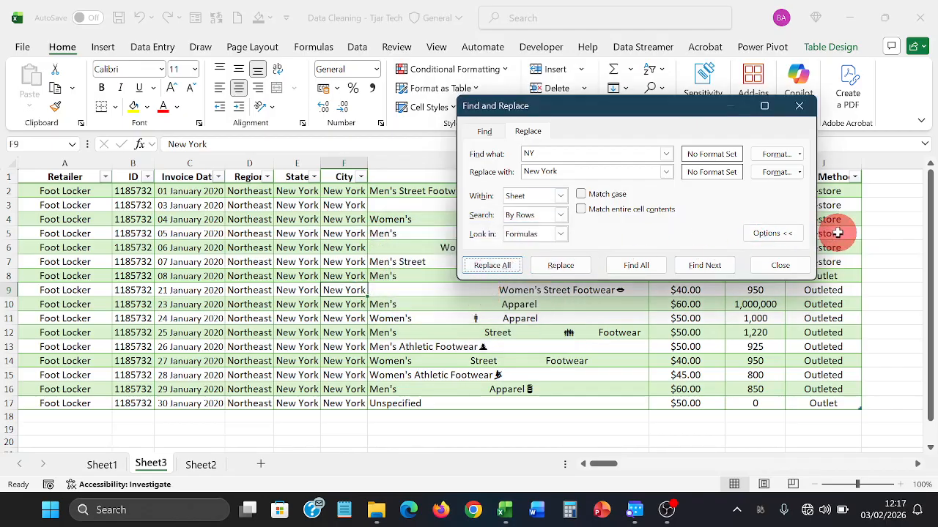
left_click(778, 265)
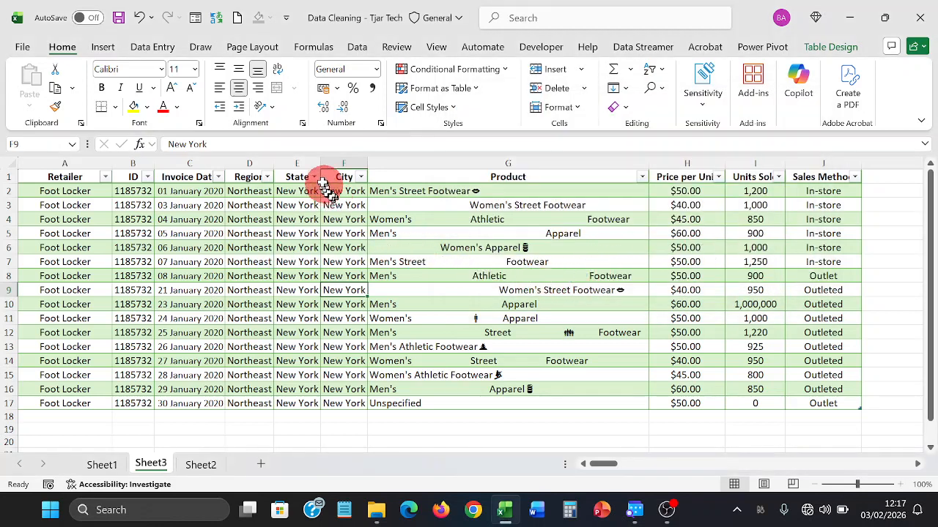
- AutoFit the State, Invoice Date and Region column widths
double_click(321, 160)
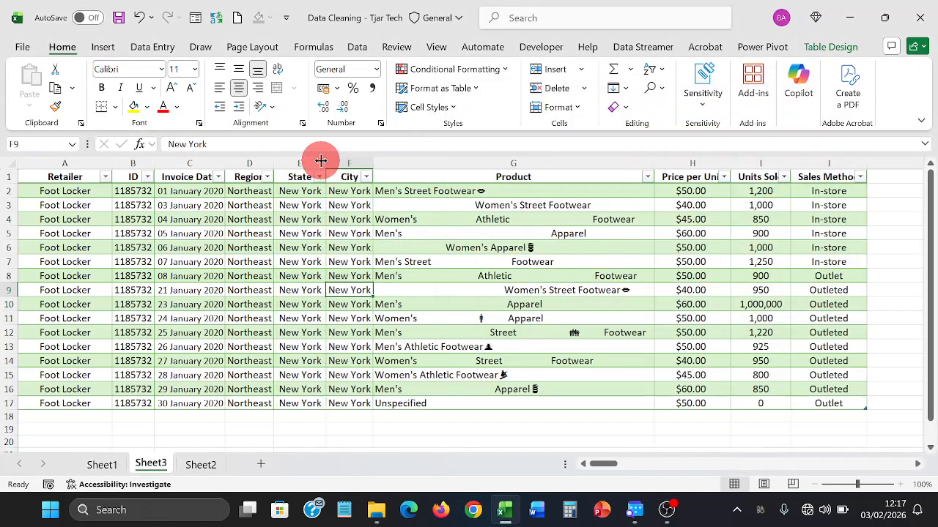
double_click(228, 162)
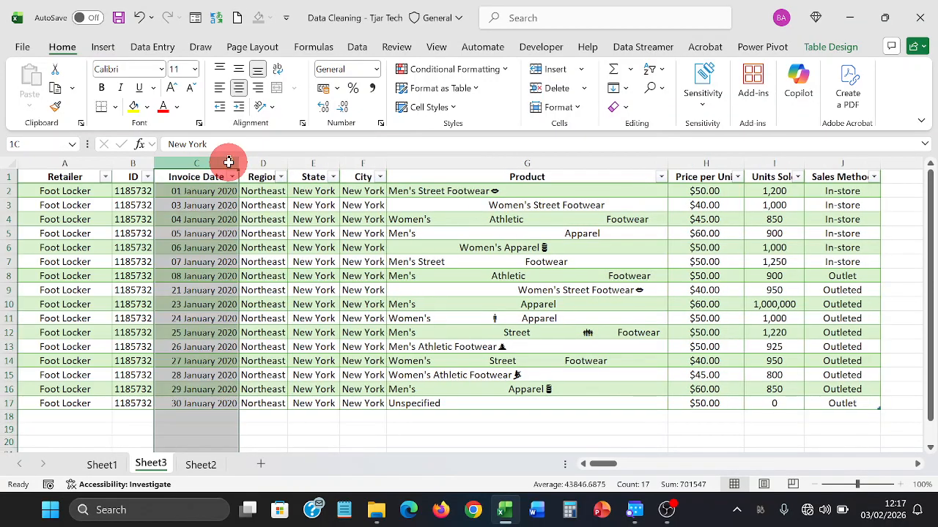
double_click(285, 162)
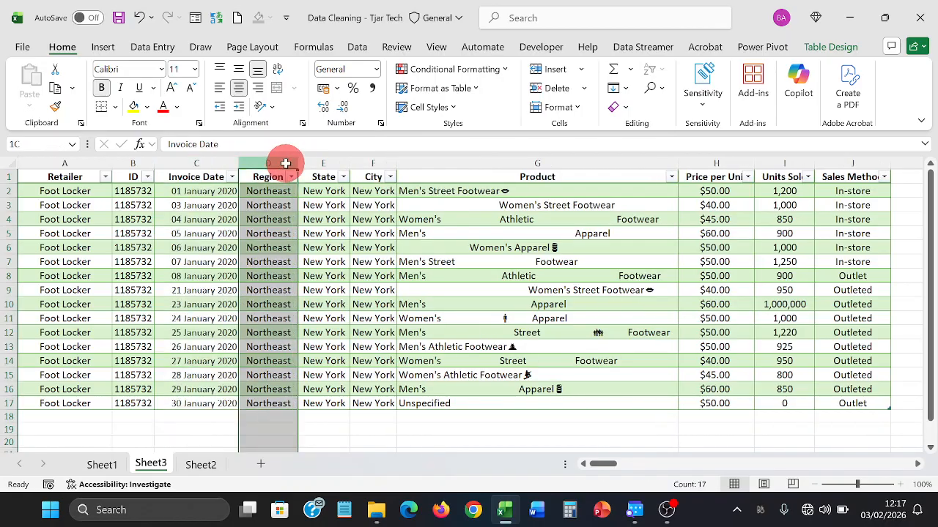
left_click(329, 215)
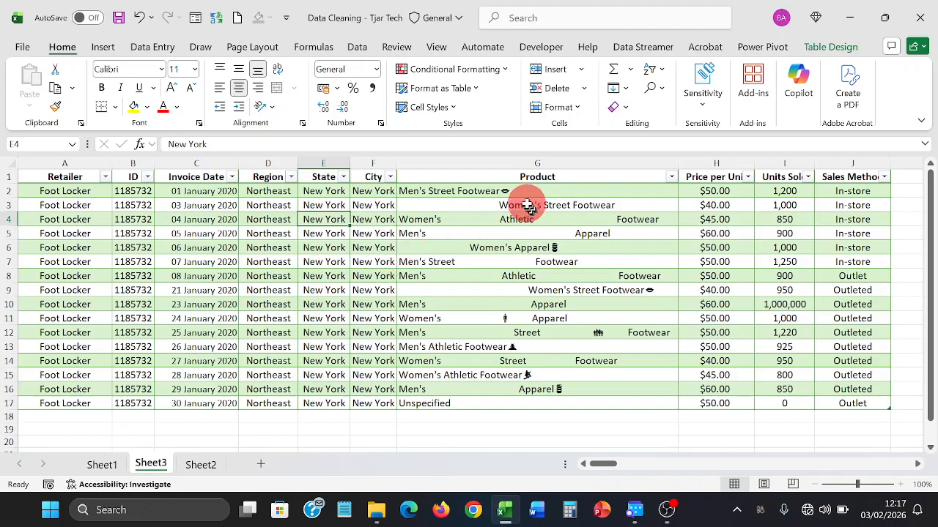
- Inspect the Product entries in G2:G15 for extra spaces and stray symbols
left_click_drag(522, 197, 519, 397)
left_click(520, 377)
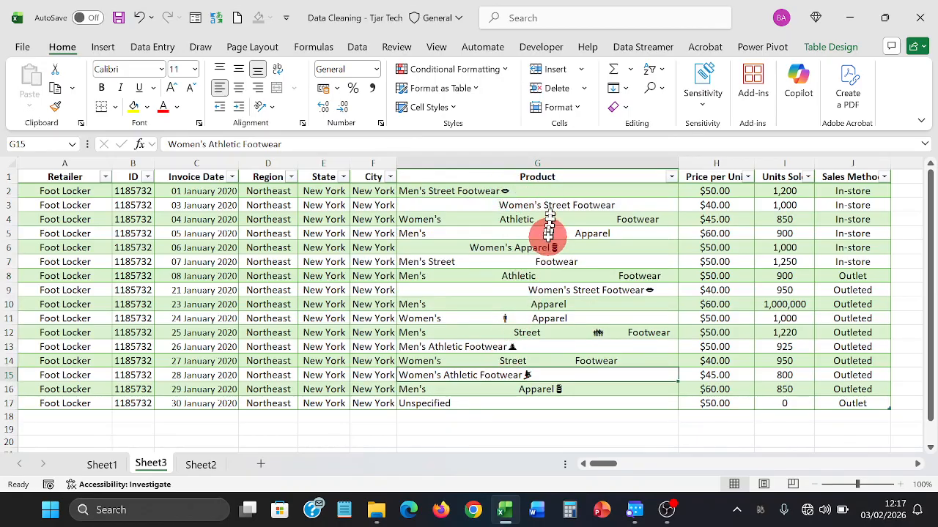
left_click(510, 318)
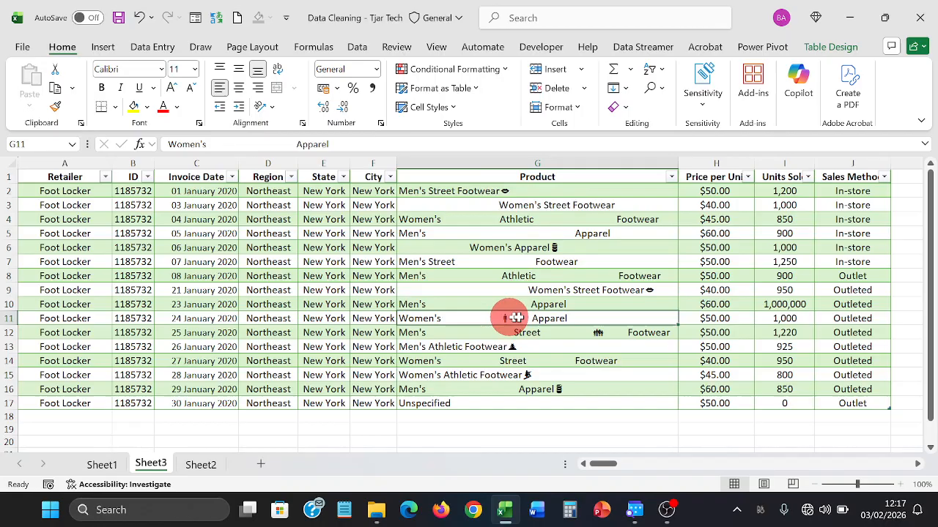
left_click(591, 331)
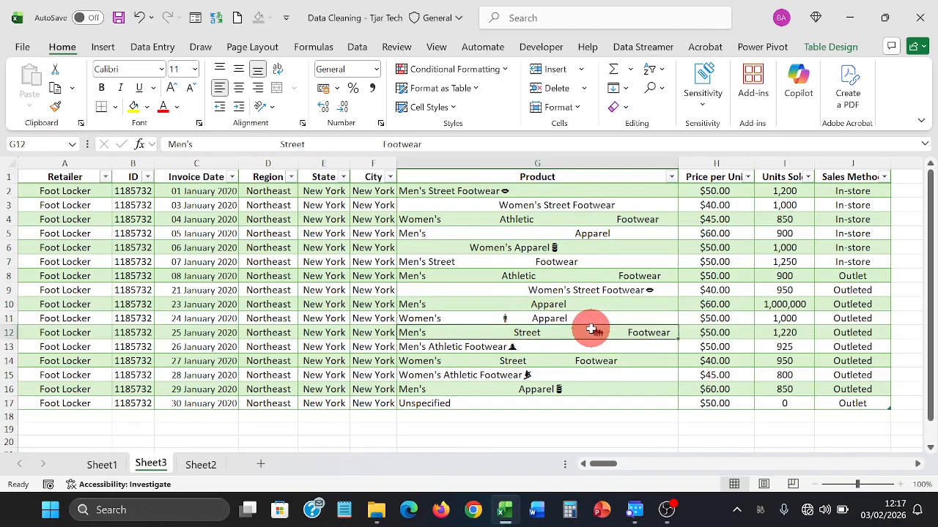
left_click(547, 348)
left_click(547, 348)
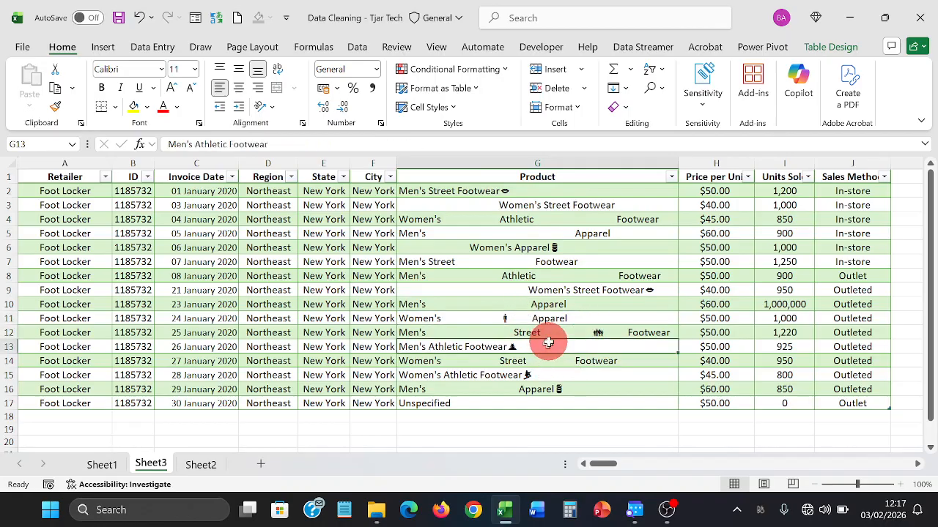
left_click(509, 191)
left_click_drag(509, 191, 518, 251)
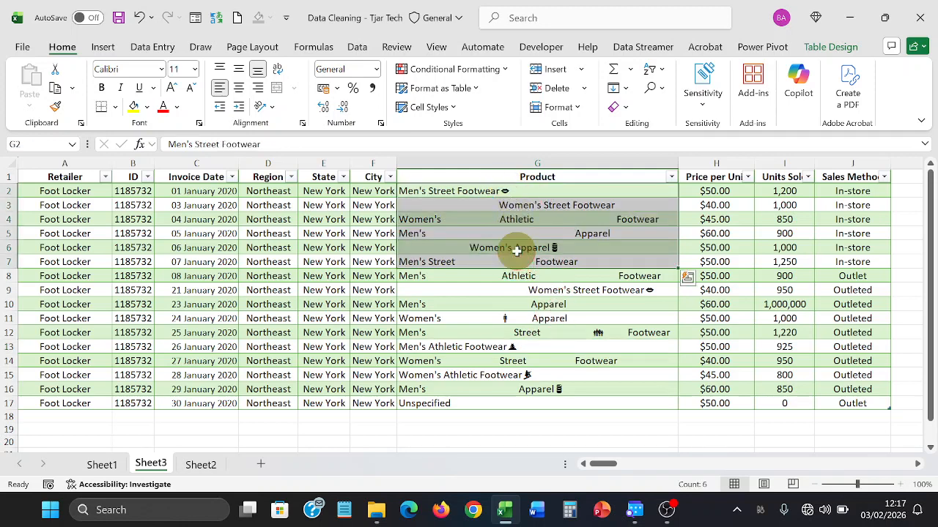
left_click(516, 251)
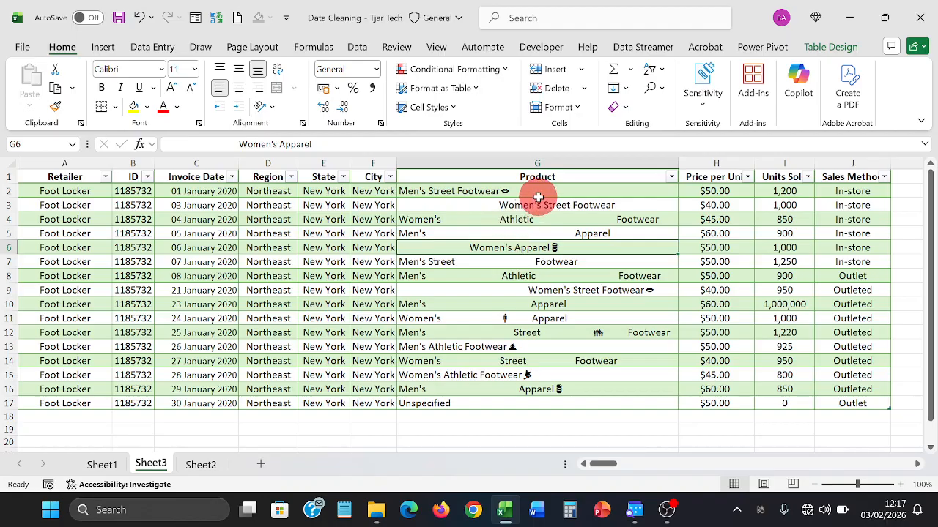
left_click(518, 162)
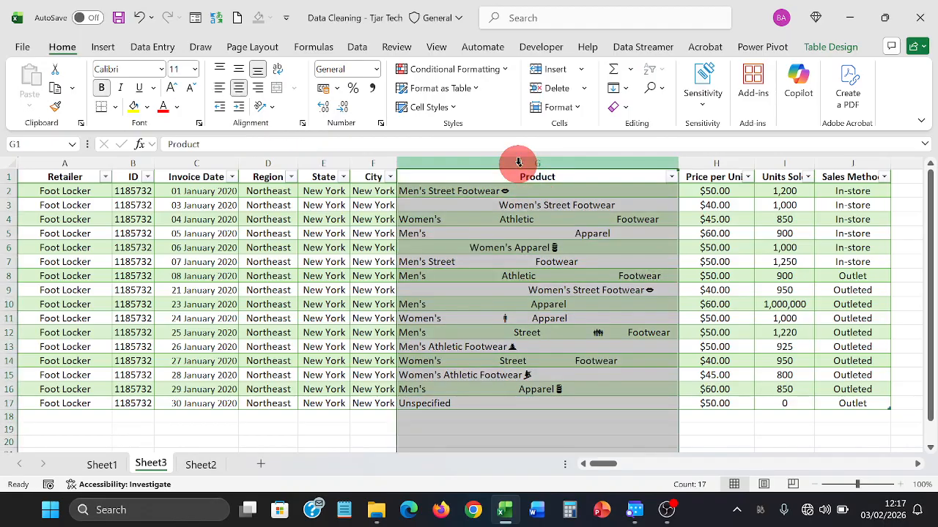
right_click(518, 162)
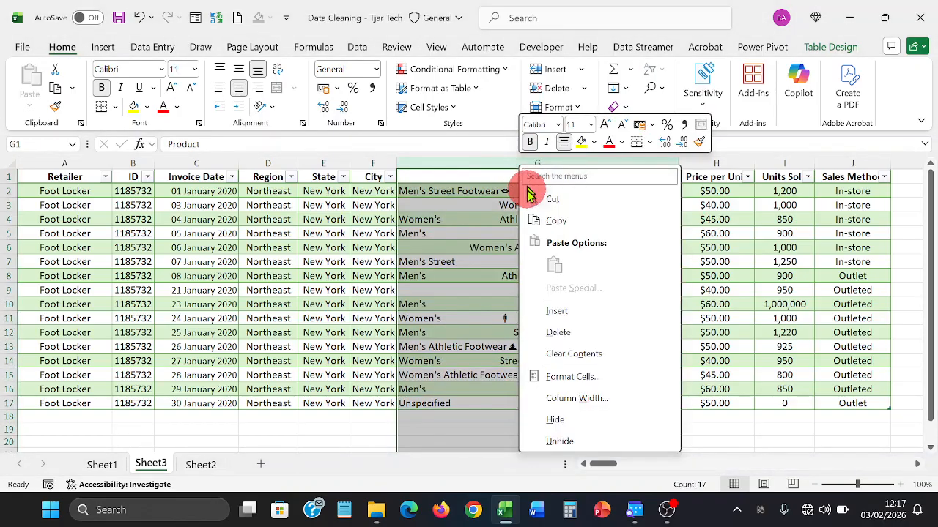
left_click(548, 314)
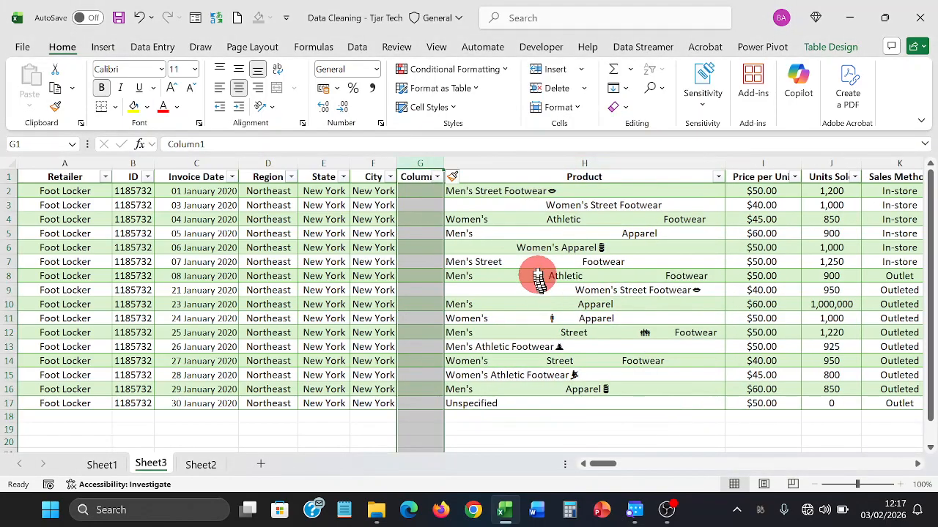
left_click(411, 191)
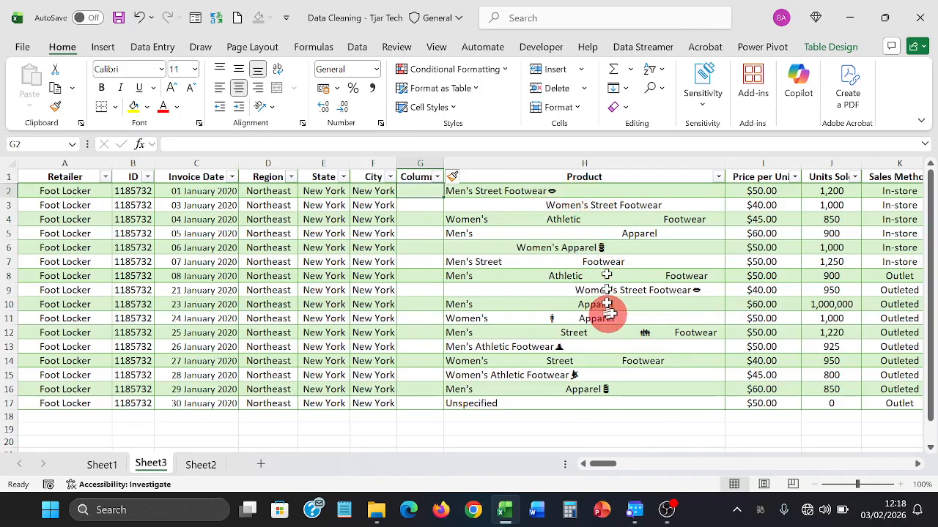
type("=")
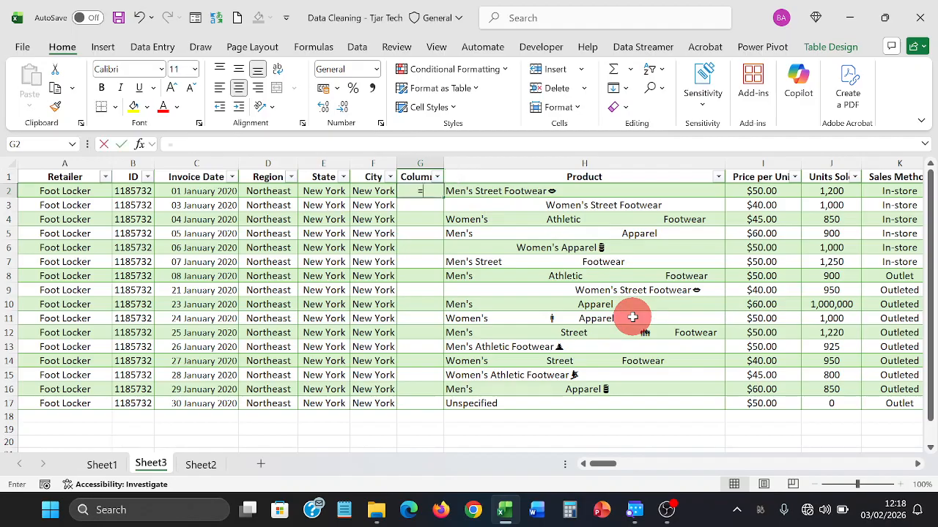
type("c")
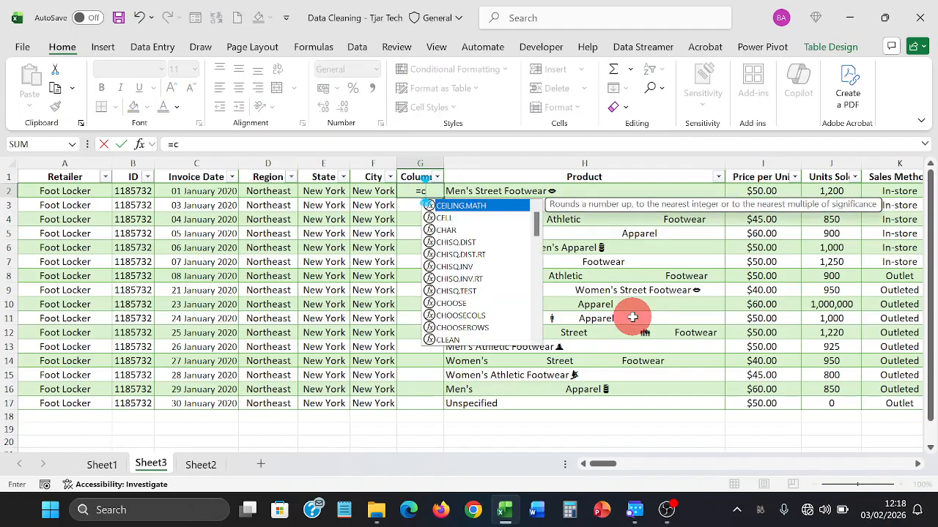
type("l")
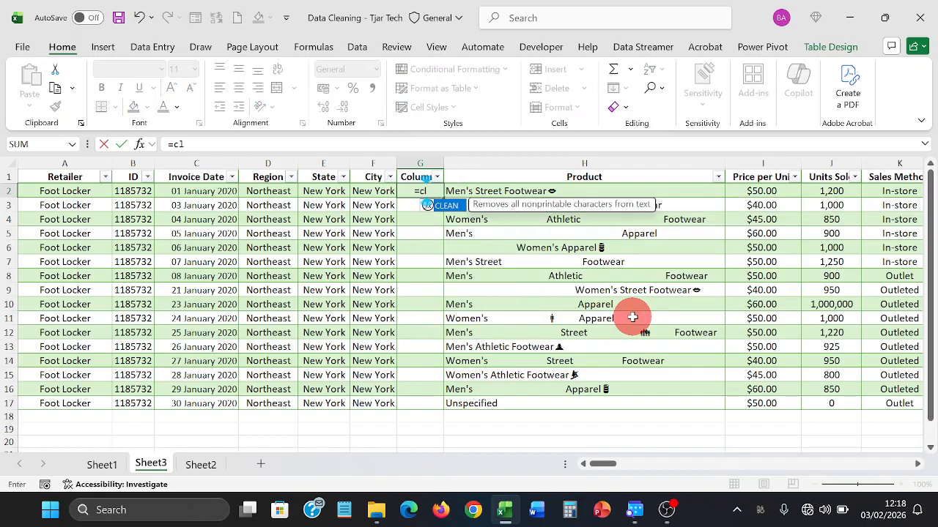
key("Tab")
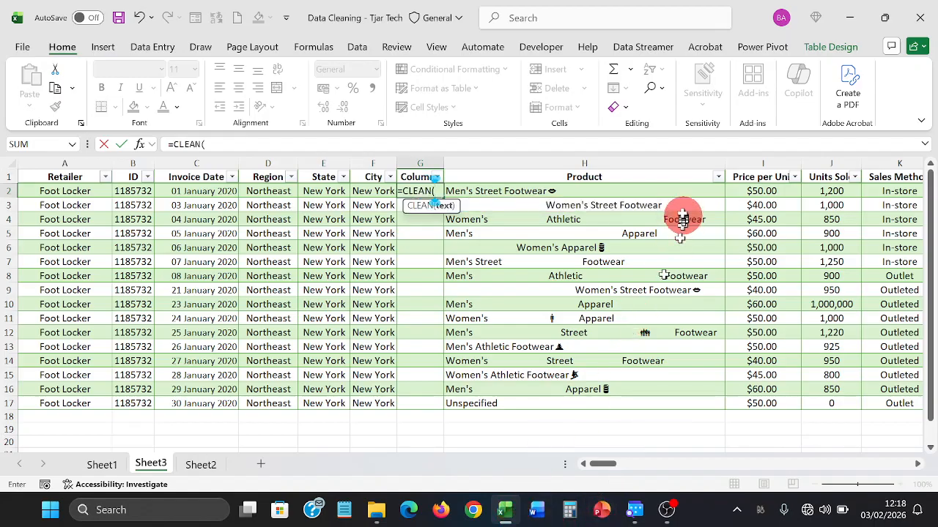
left_click(614, 185)
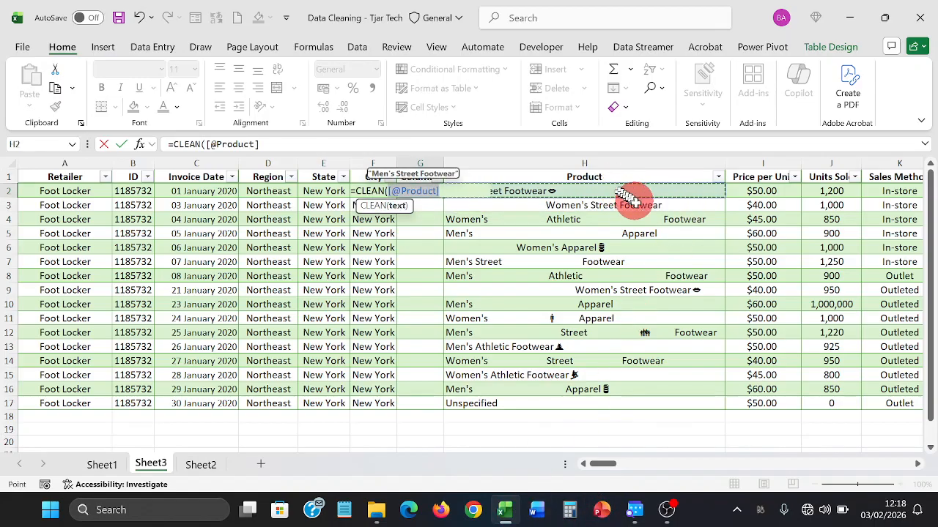
type(")")
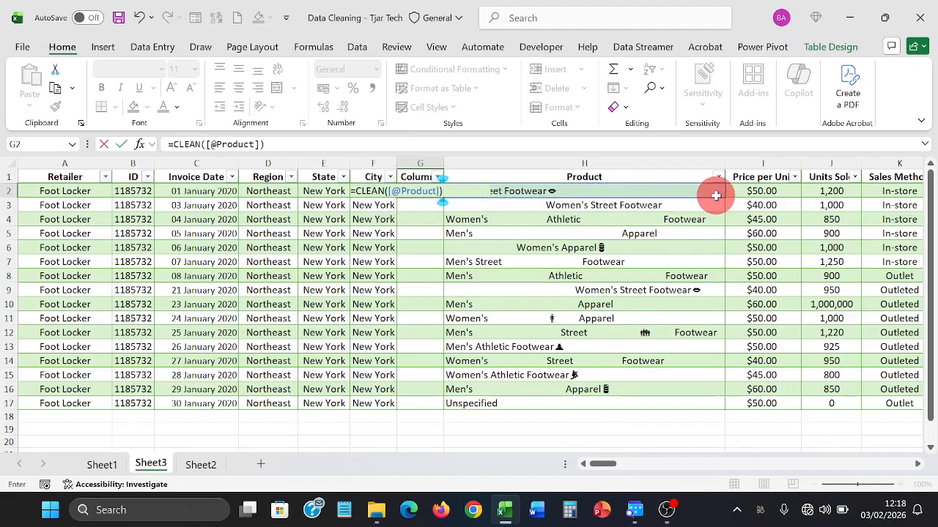
key("Return")
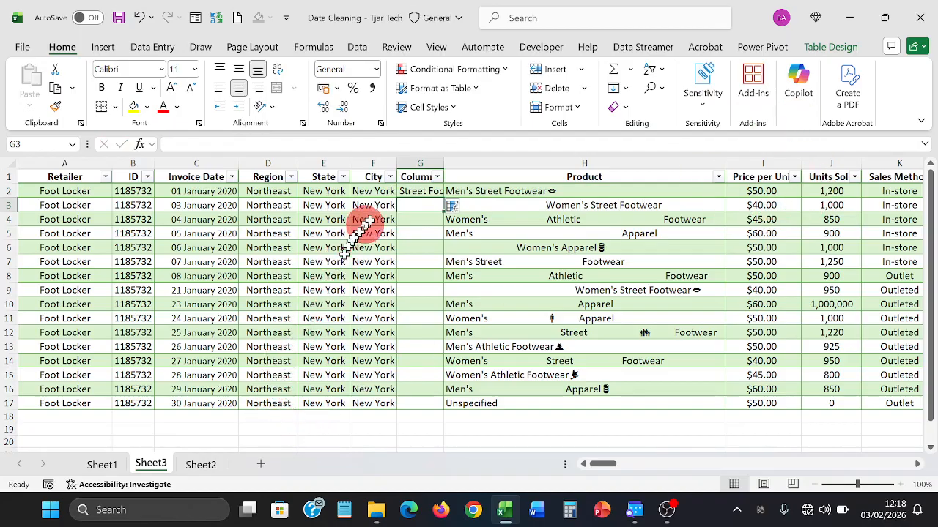
- AutoFit the helper column and fill the CLEAN formula down to row 17
left_click_drag(443, 167, 444, 164)
double_click(444, 165)
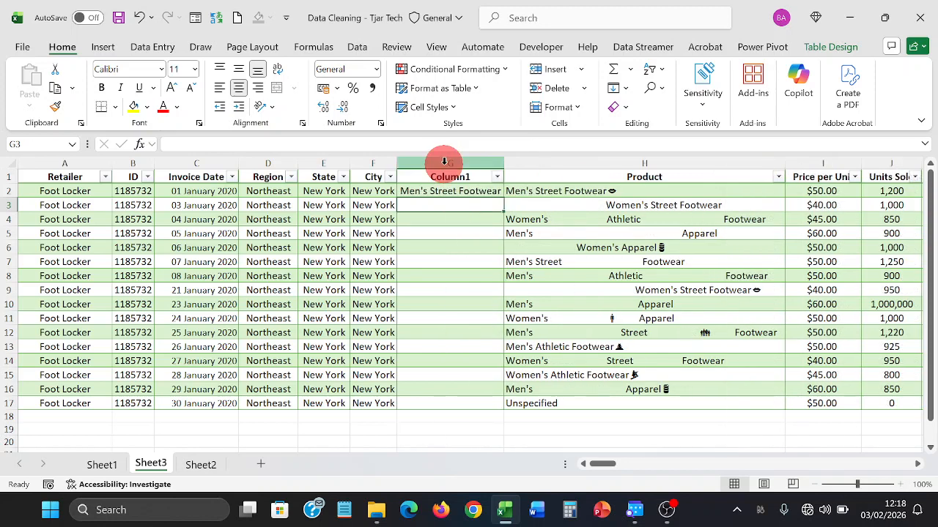
left_click(446, 185)
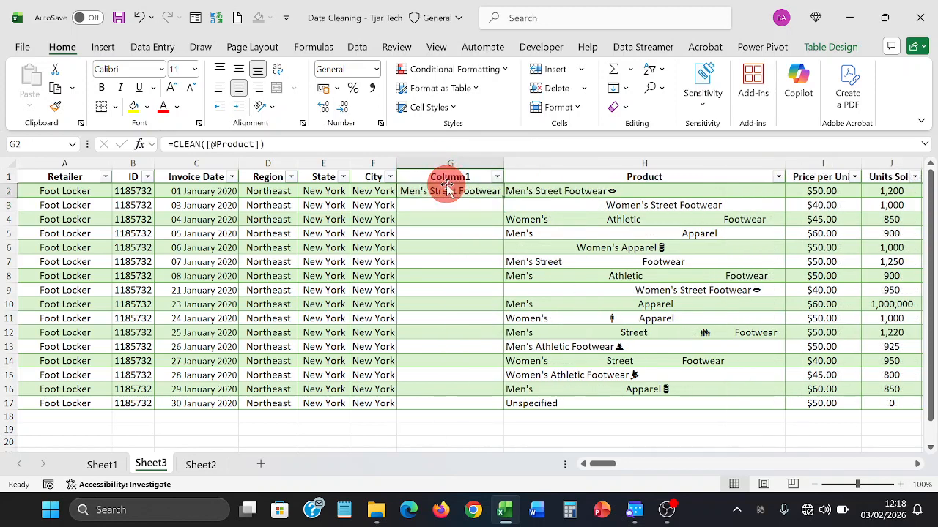
double_click(504, 198)
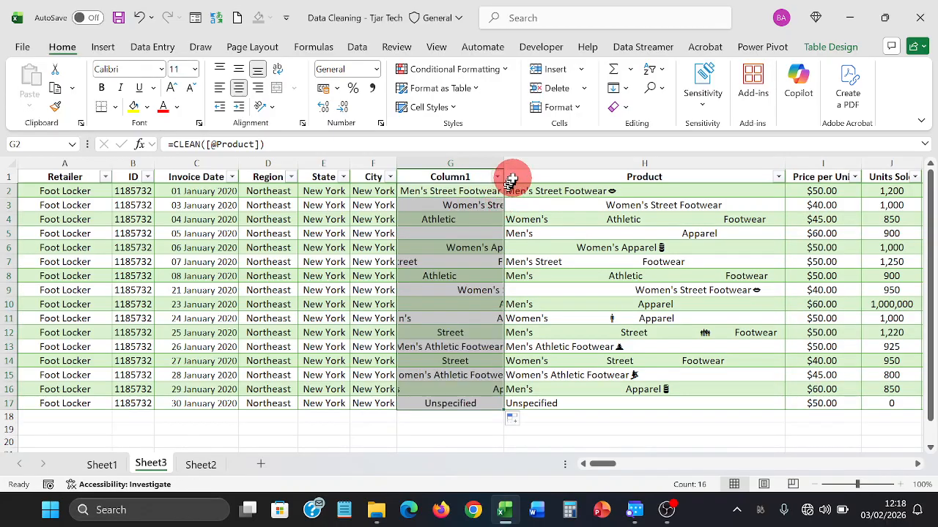
left_click(487, 203)
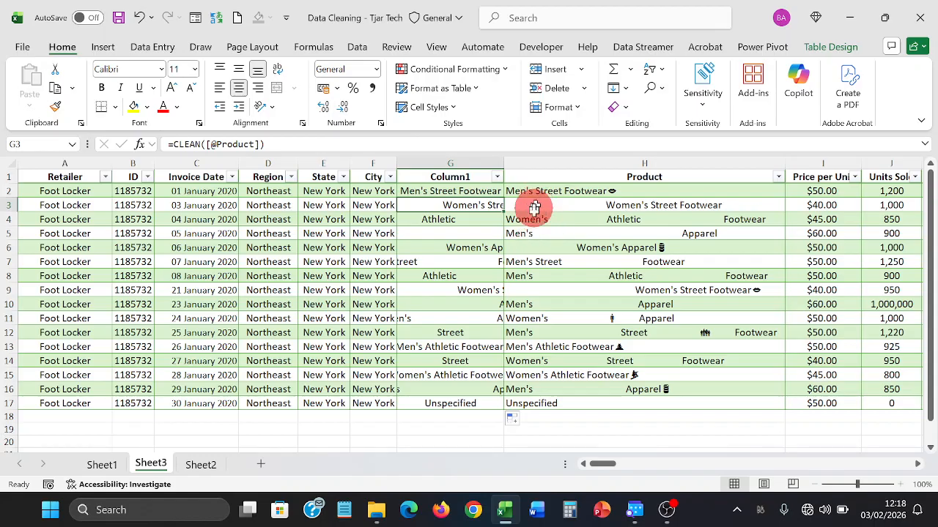
- Insert a column before Product, then undo the insertion
left_click(557, 166)
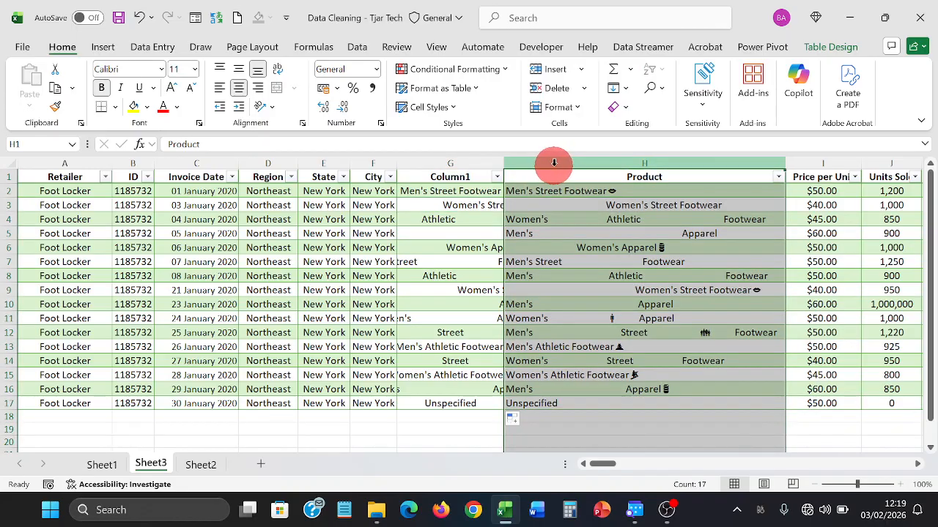
right_click(554, 163)
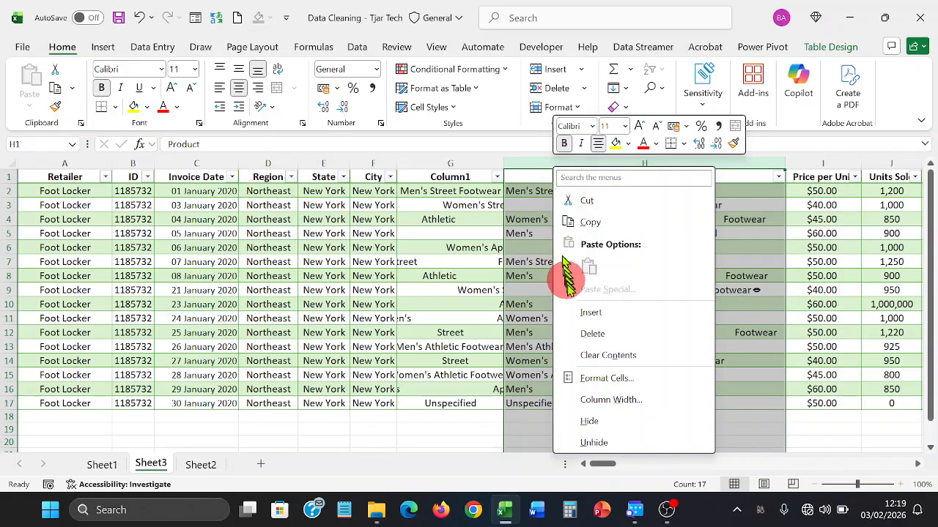
left_click(575, 312)
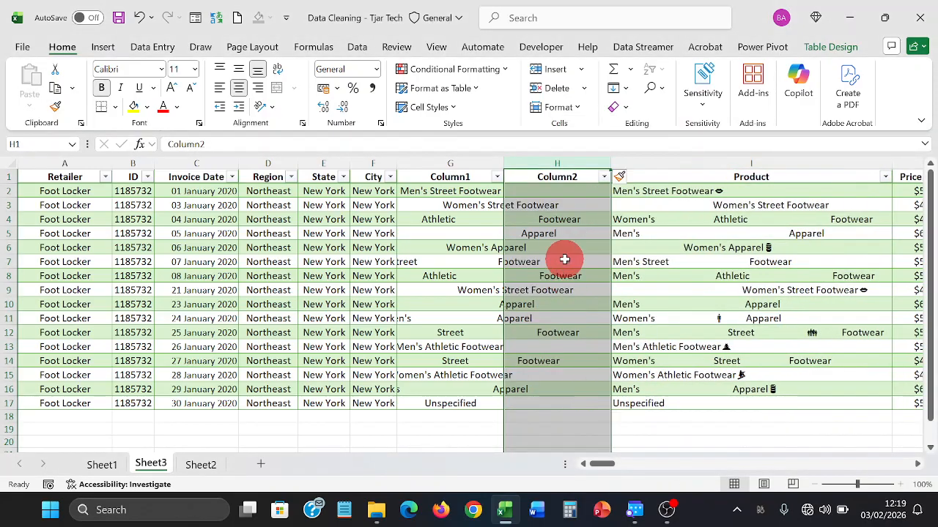
left_click(565, 259)
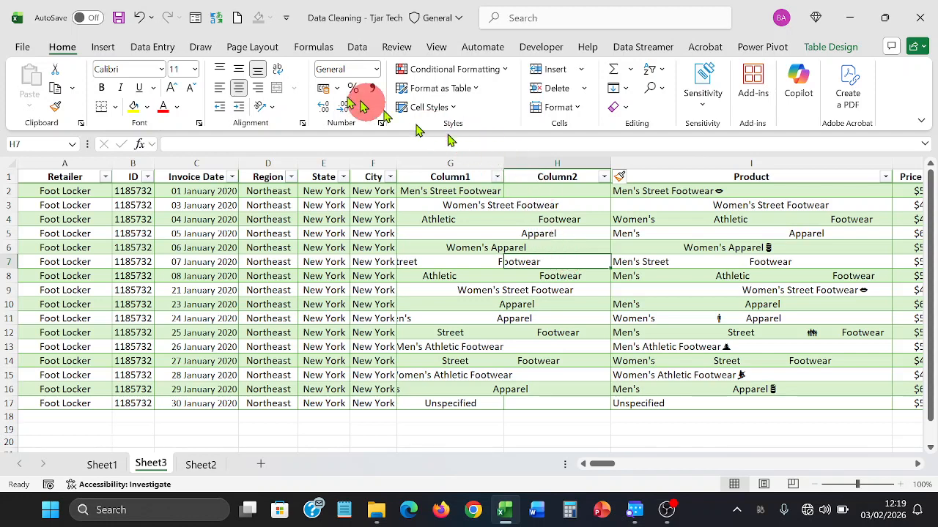
left_click(144, 22)
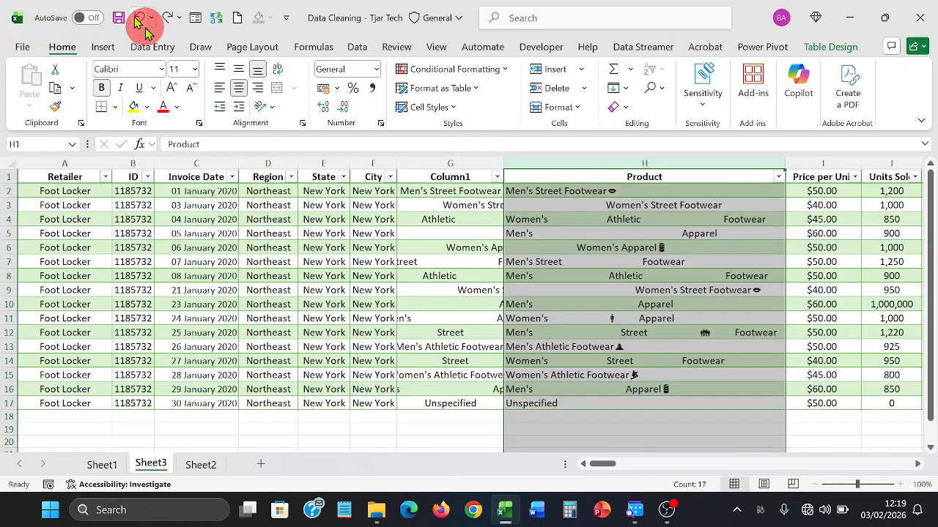
- AutoFit Column1 and insert an empty column just before it
double_click(506, 159)
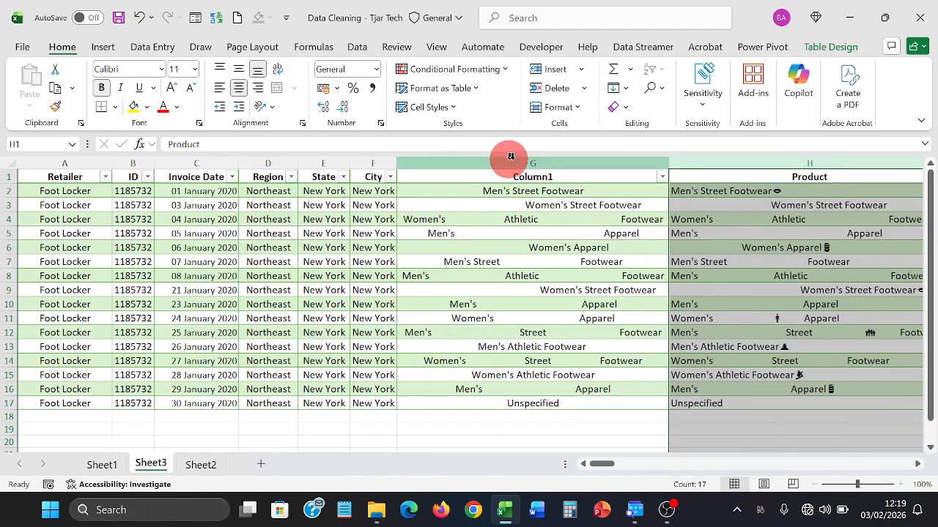
left_click_drag(694, 161, 623, 160)
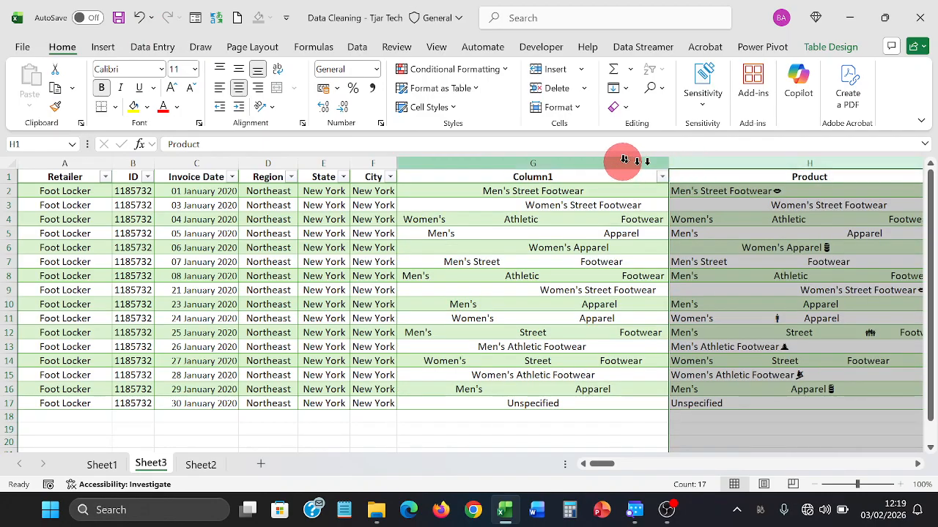
left_click(621, 158)
right_click(618, 159)
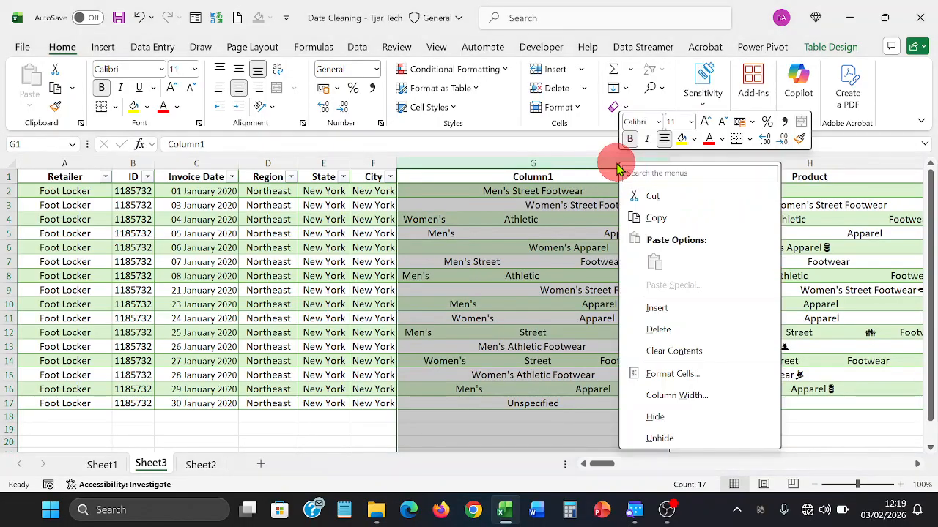
left_click(656, 307)
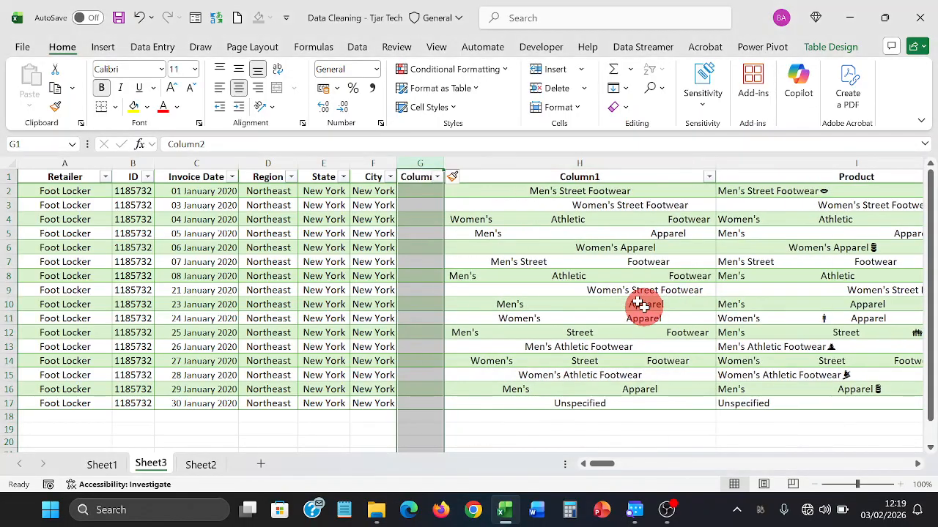
- Left-align the cleaned product names in Column1 (H2:H17)
left_click(516, 206)
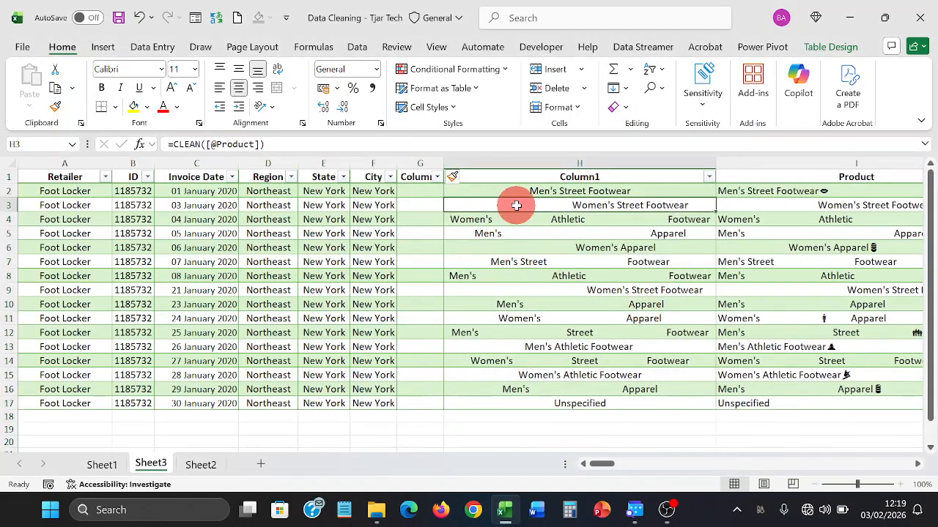
left_click_drag(512, 194, 504, 306)
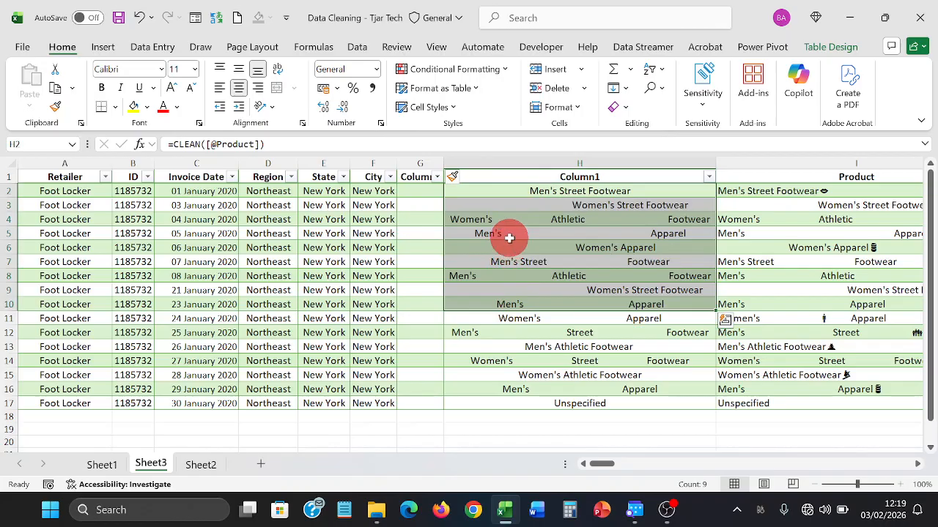
left_click(614, 252)
left_click_drag(555, 189, 559, 399)
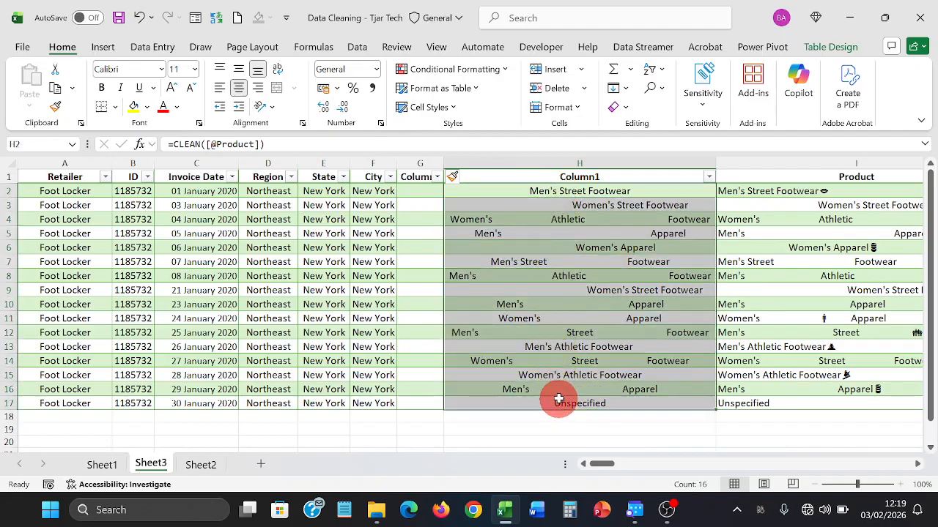
left_click(221, 90)
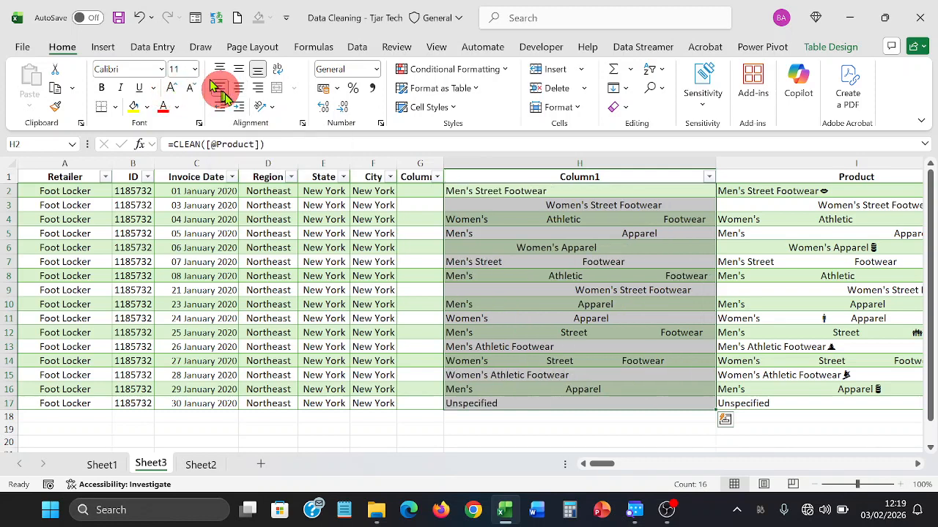
left_click(428, 233)
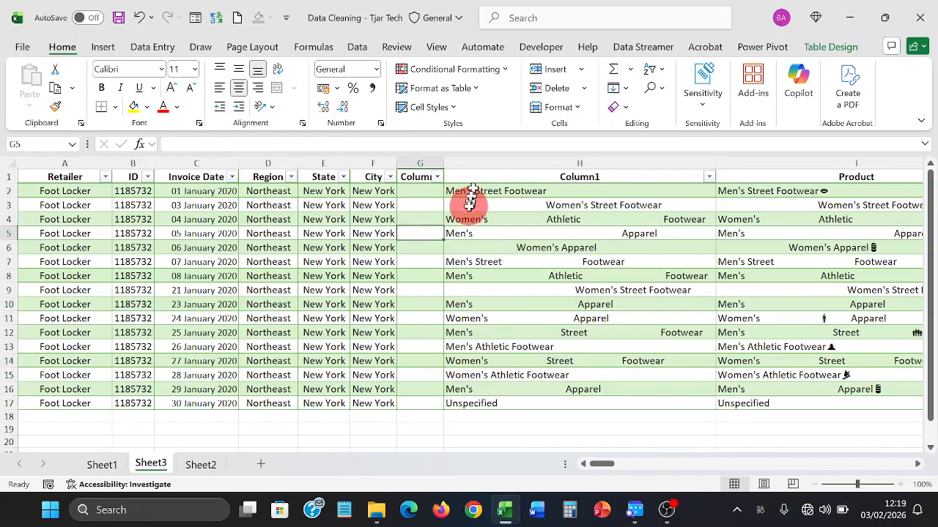
- Inspect several cleaned Column1 entries and the CLEAN formula in H3
left_click(467, 208)
left_click(488, 233)
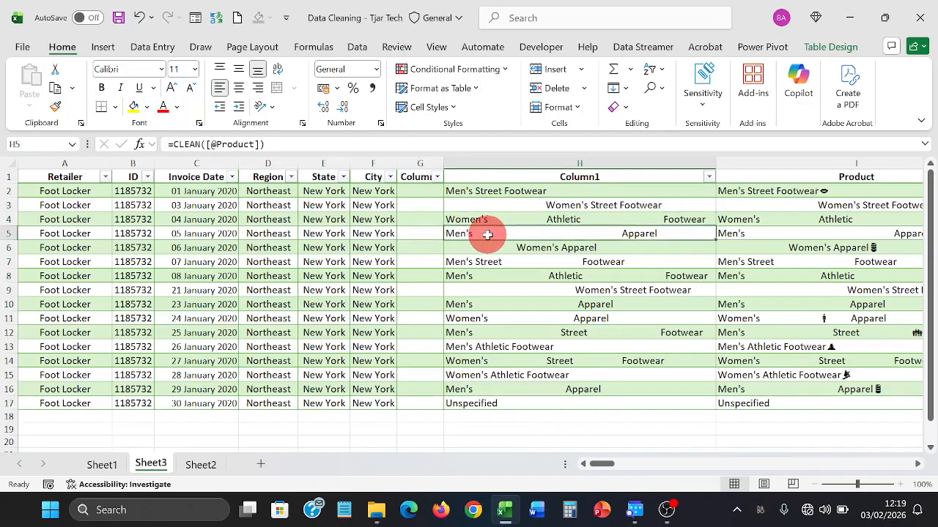
left_click(496, 271)
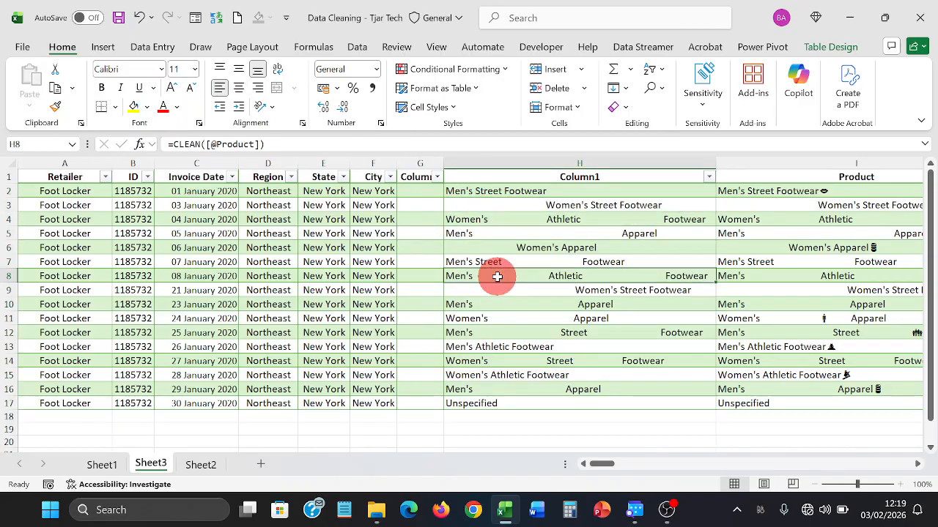
left_click(433, 191)
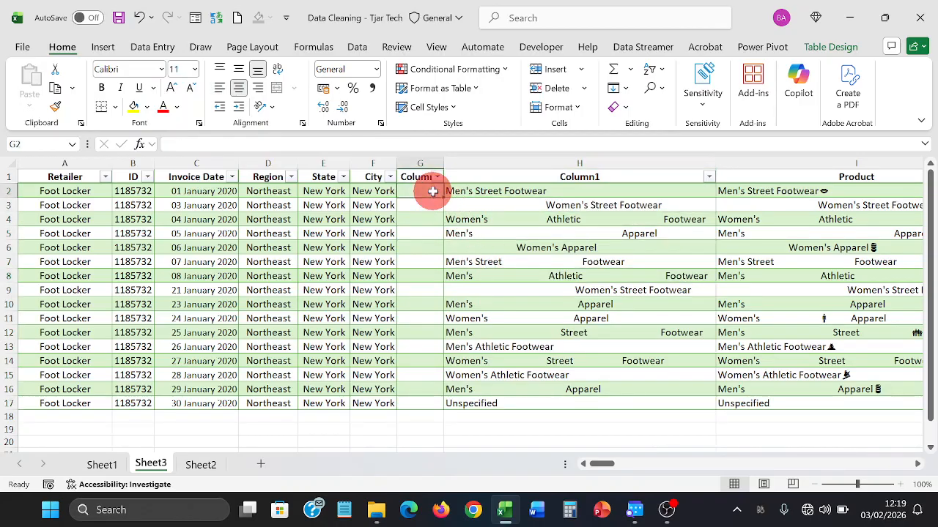
left_click(469, 203)
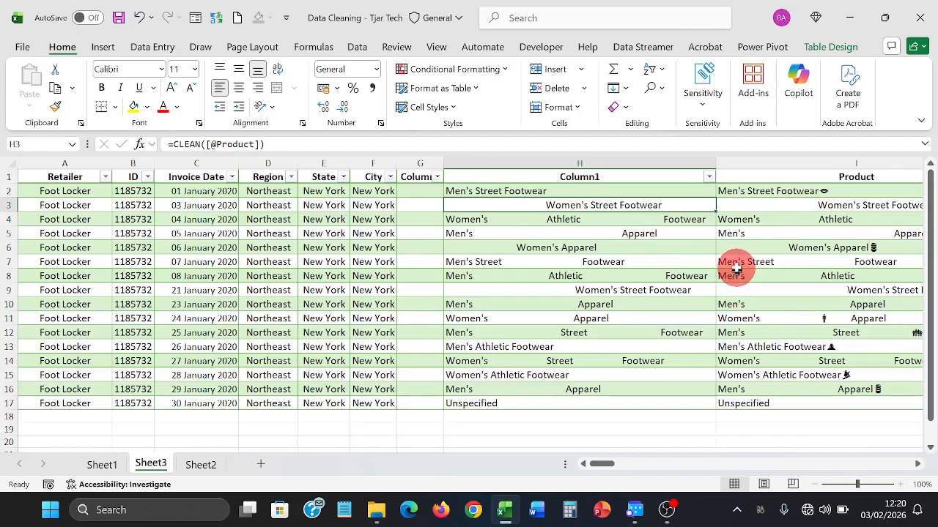
left_click(430, 187)
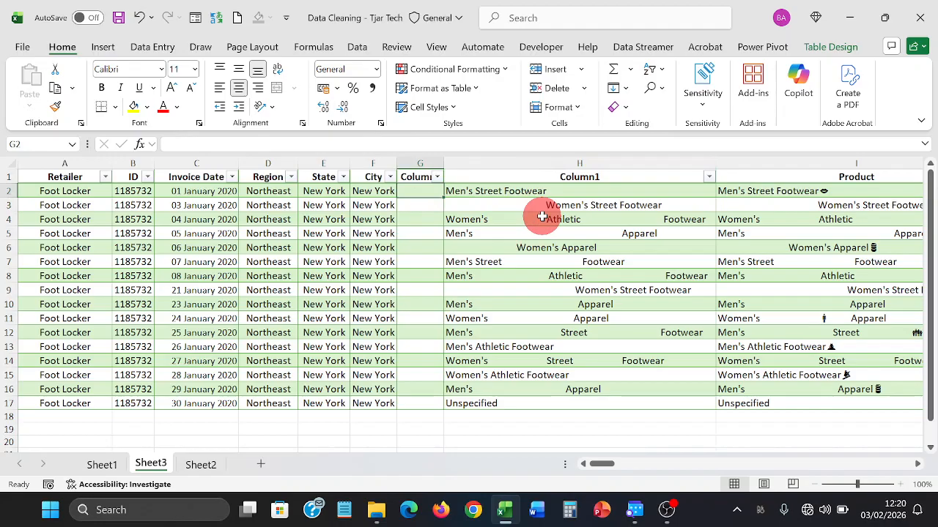
type("tr")
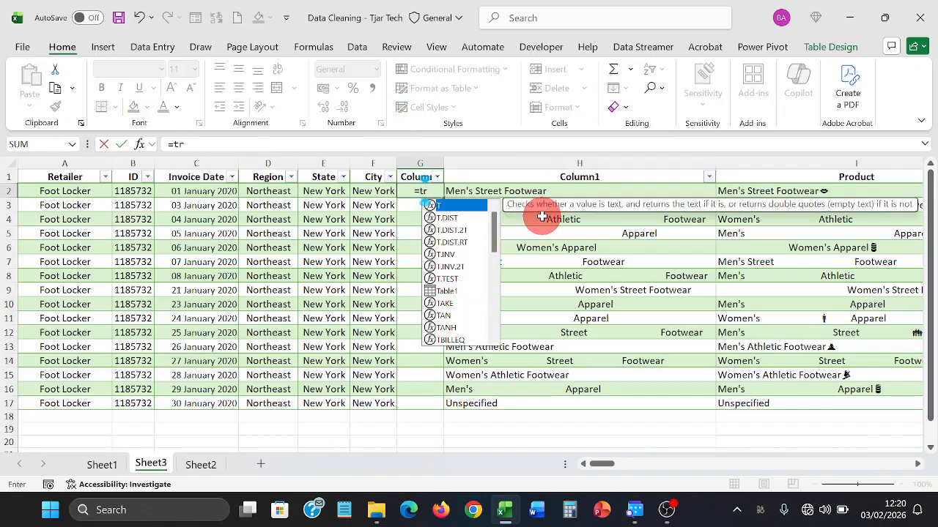
type("im")
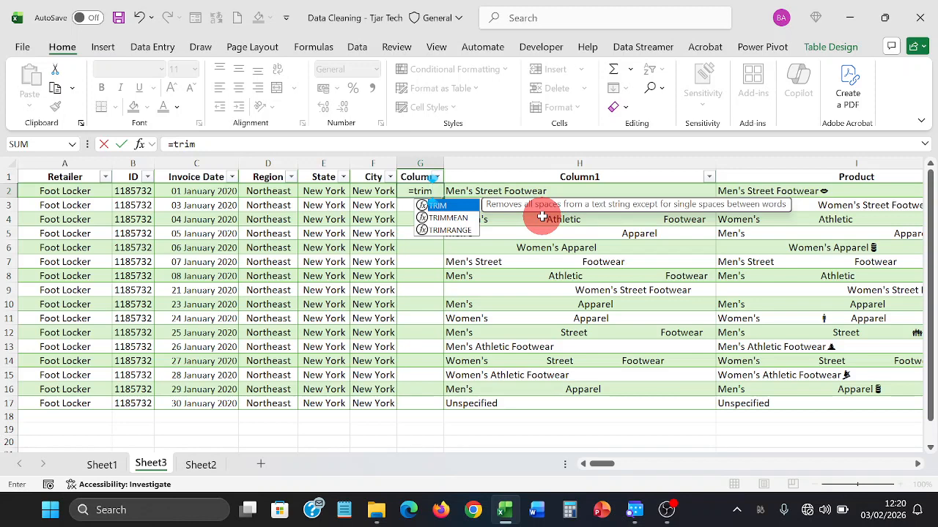
key("Tab")
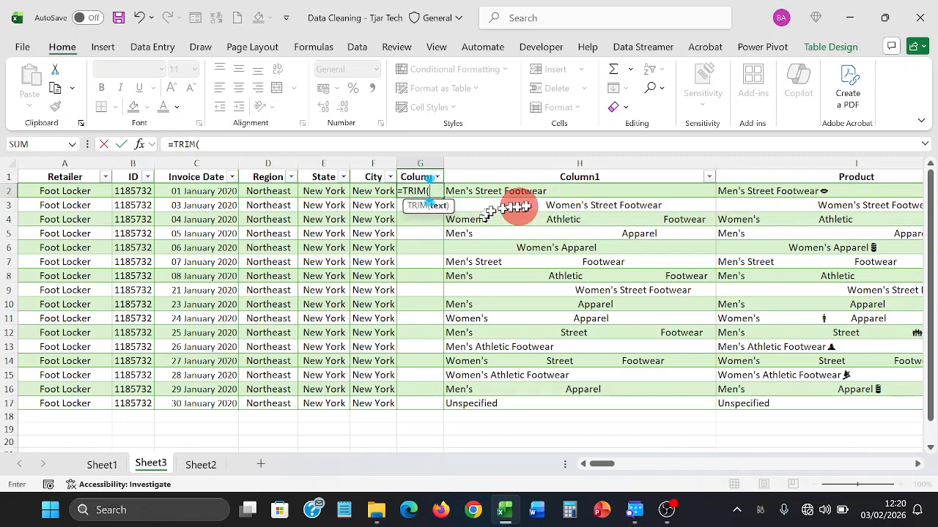
left_click(522, 190)
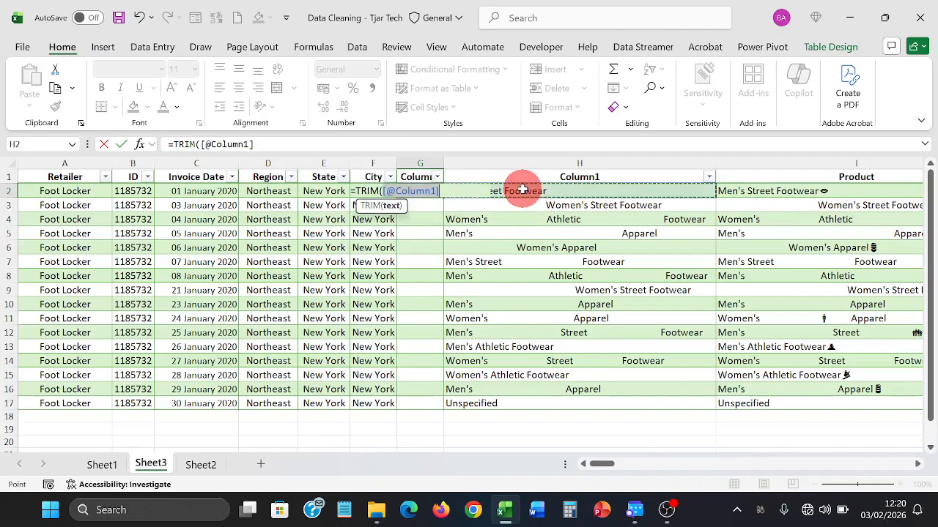
left_click(499, 148)
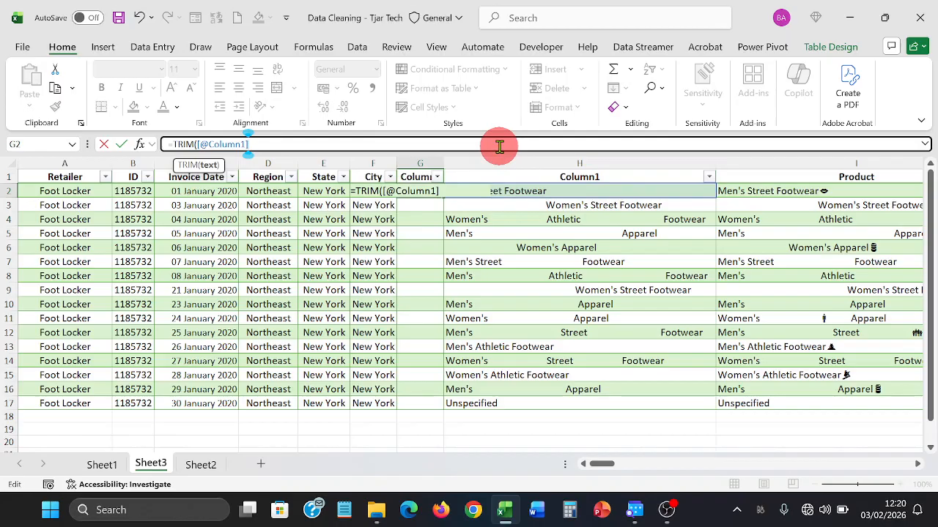
type(")")
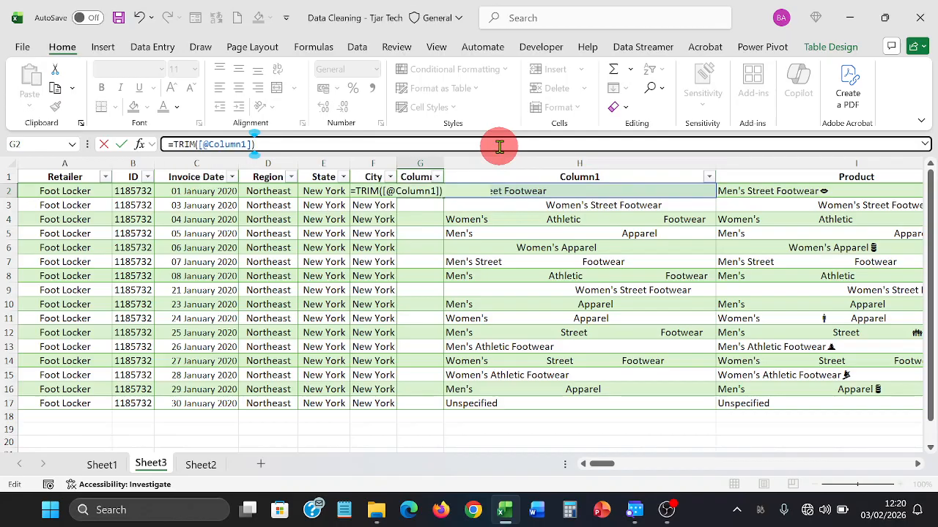
key("Return")
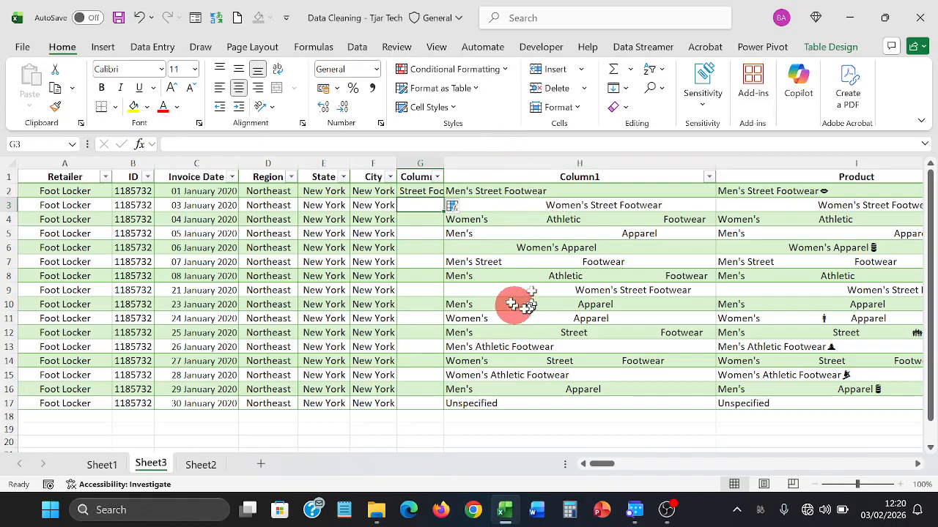
- Fill the TRIM formula down to row 17, AutoFit Column2 and left-align it
double_click(445, 163)
left_click(449, 191)
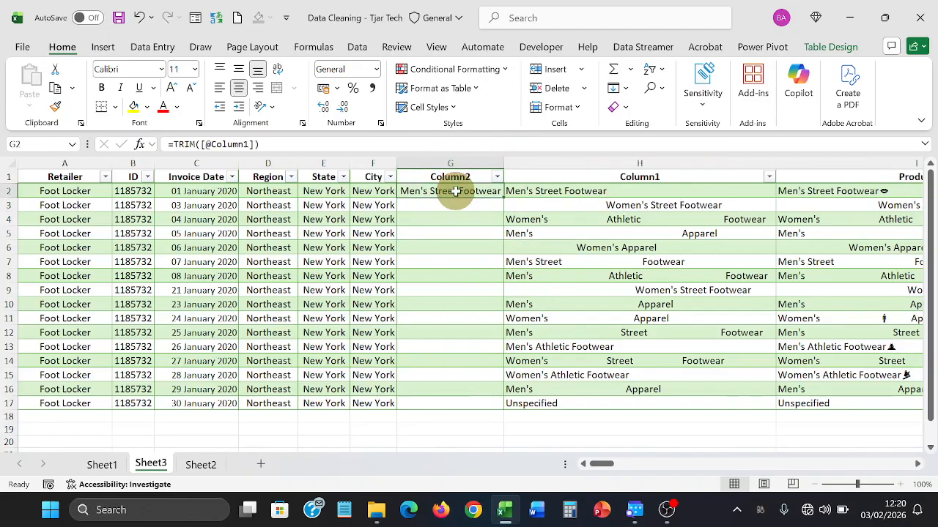
double_click(501, 199)
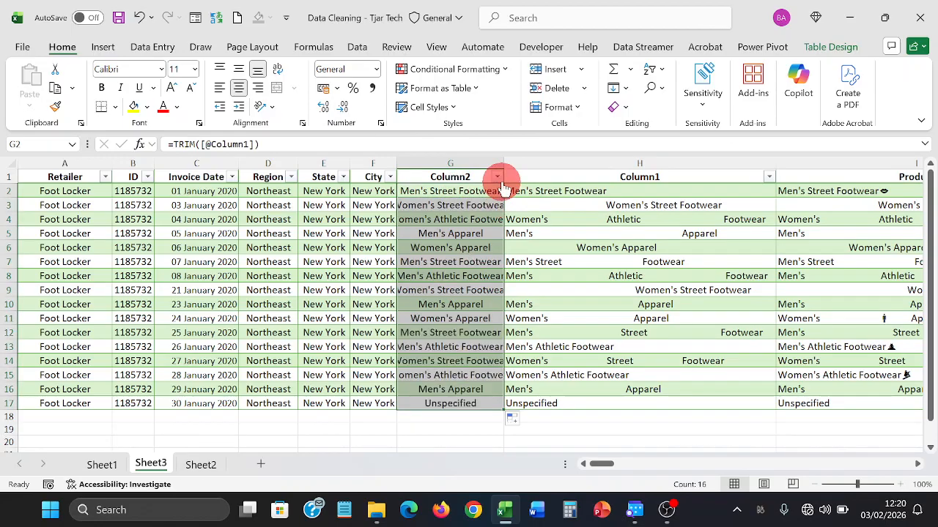
double_click(503, 158)
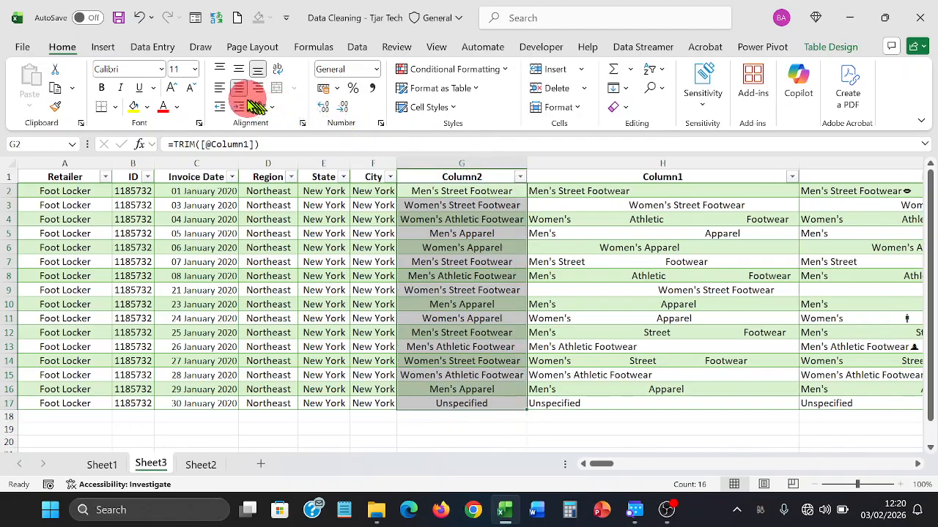
left_click(219, 89)
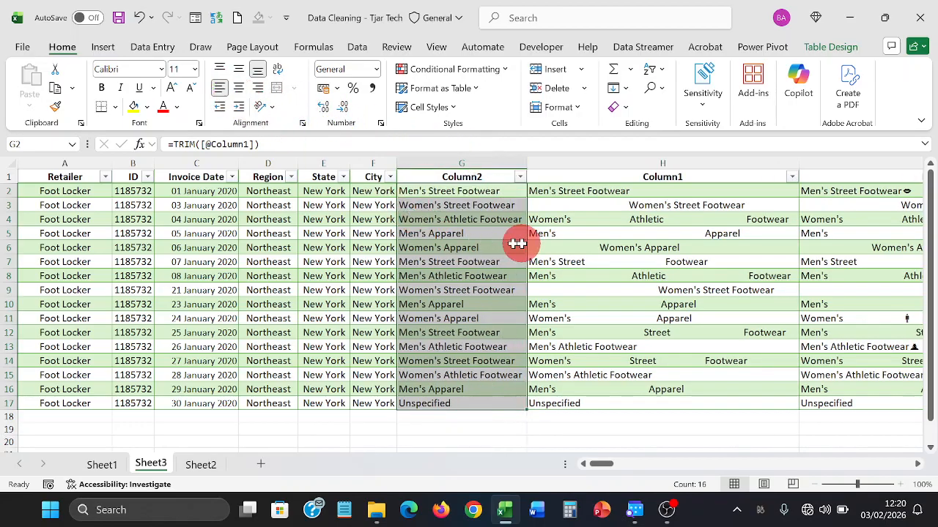
left_click(559, 238)
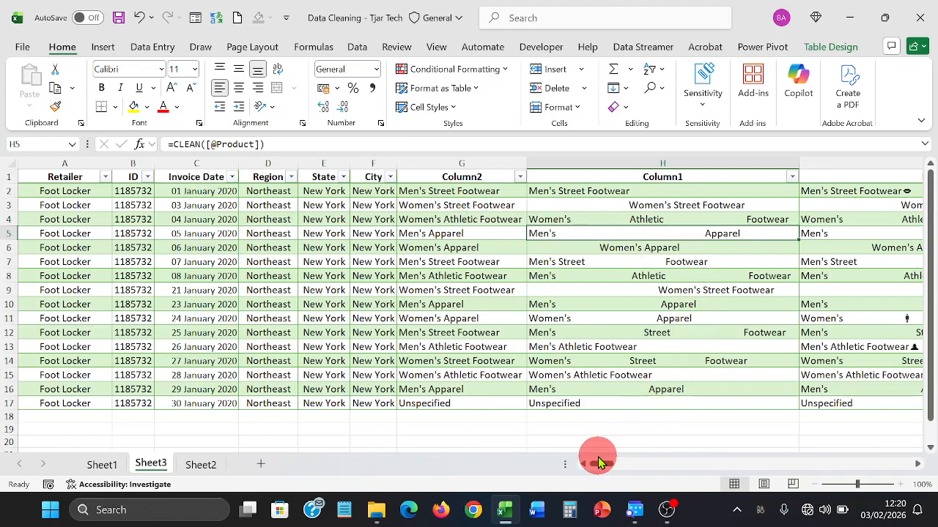
- Copy the trimmed product names from Column2 (G2:G17)
left_click_drag(601, 463, 621, 447)
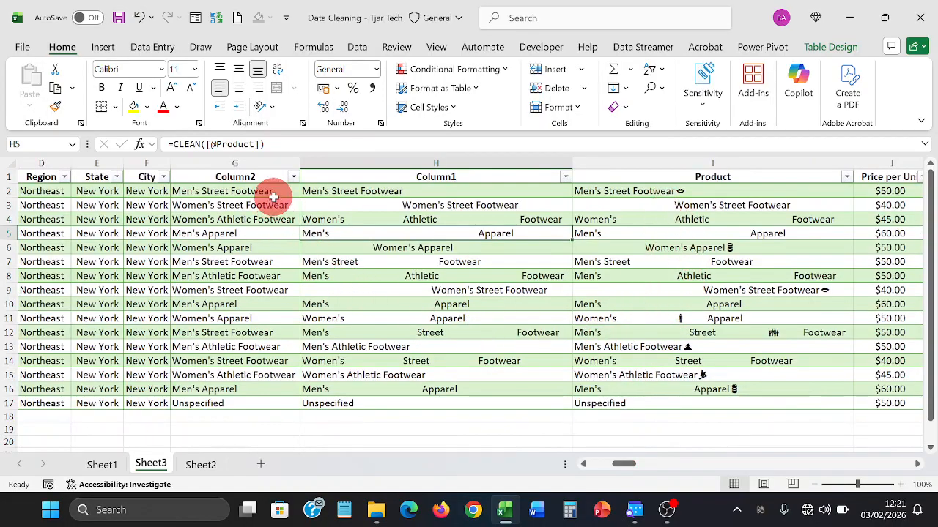
left_click_drag(272, 197, 244, 383)
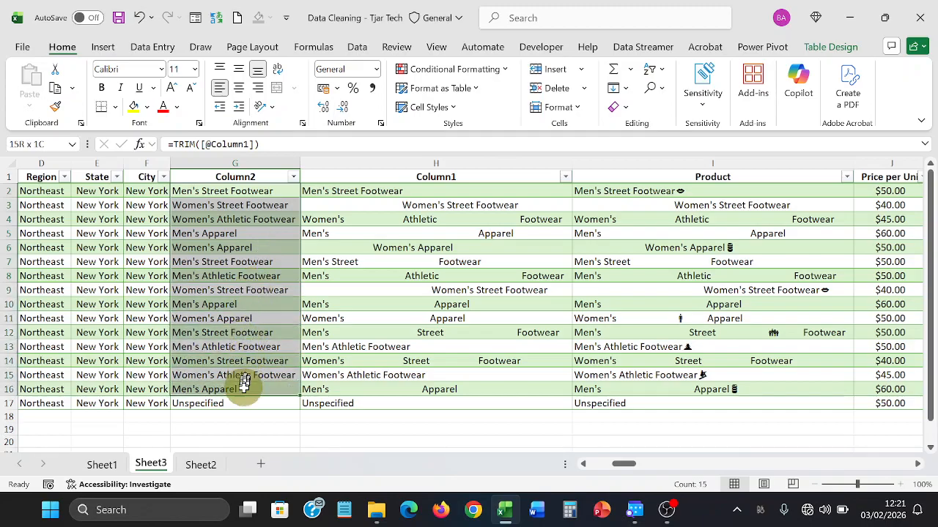
right_click(250, 322)
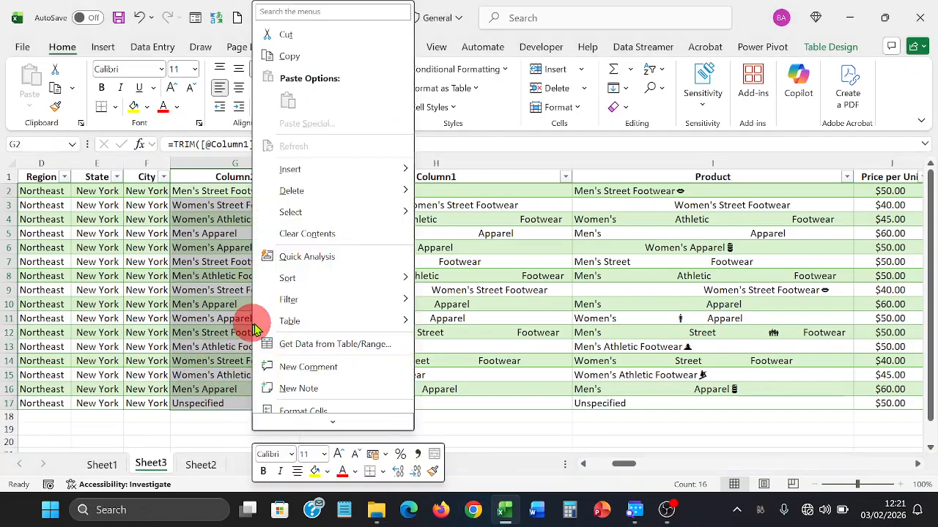
left_click(308, 57)
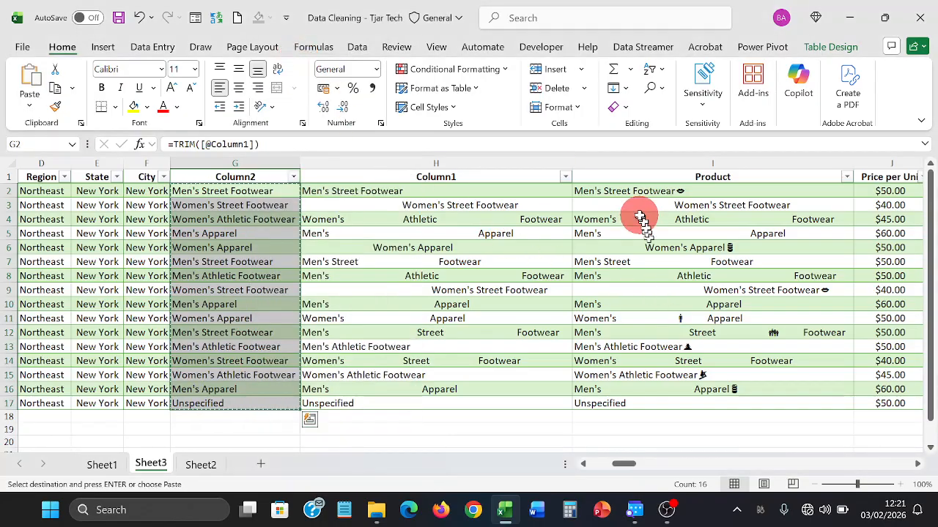
- Paste the trimmed names as plain values over the Product entries I2:I17
left_click_drag(634, 206, 638, 246)
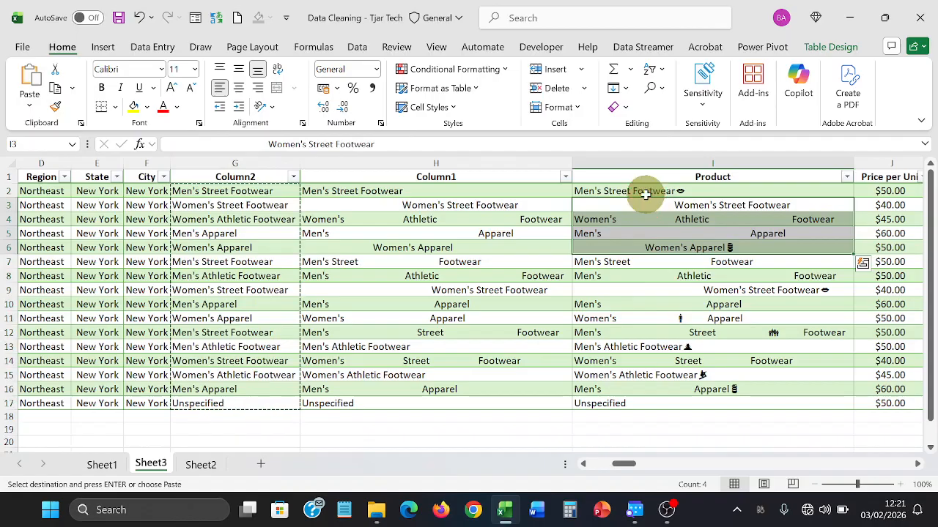
left_click_drag(649, 192, 647, 400)
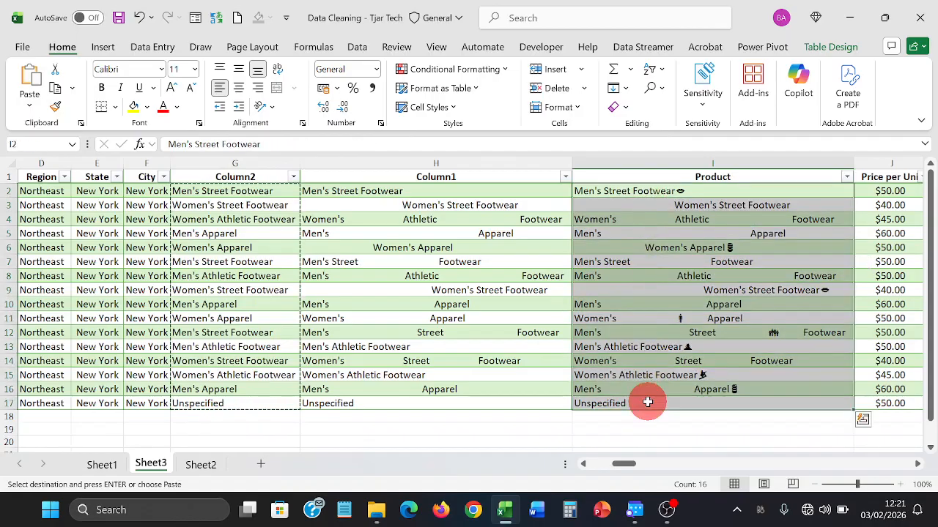
right_click(641, 302)
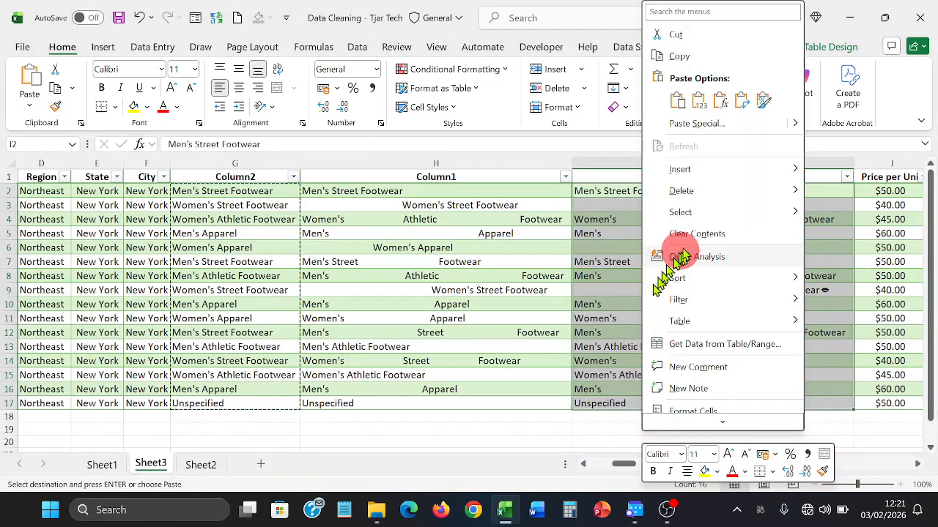
mouse_move(795, 130)
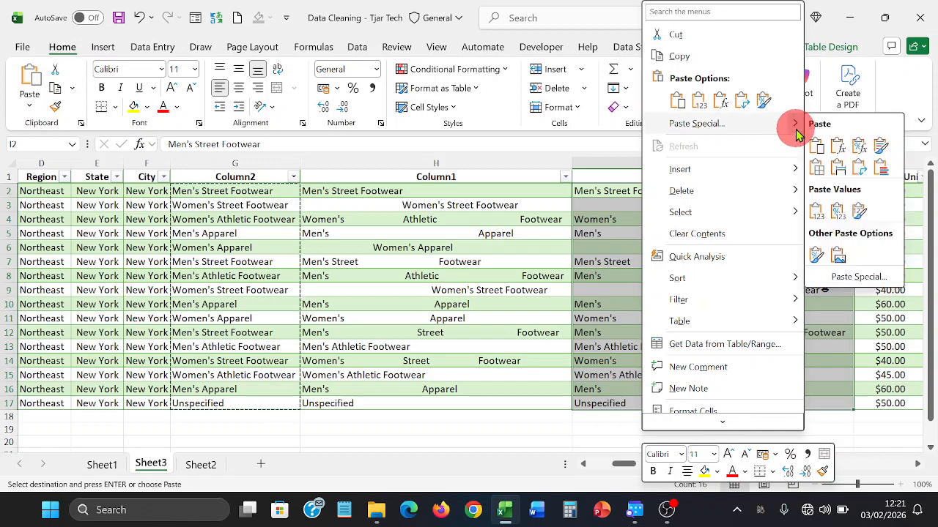
left_click(815, 213)
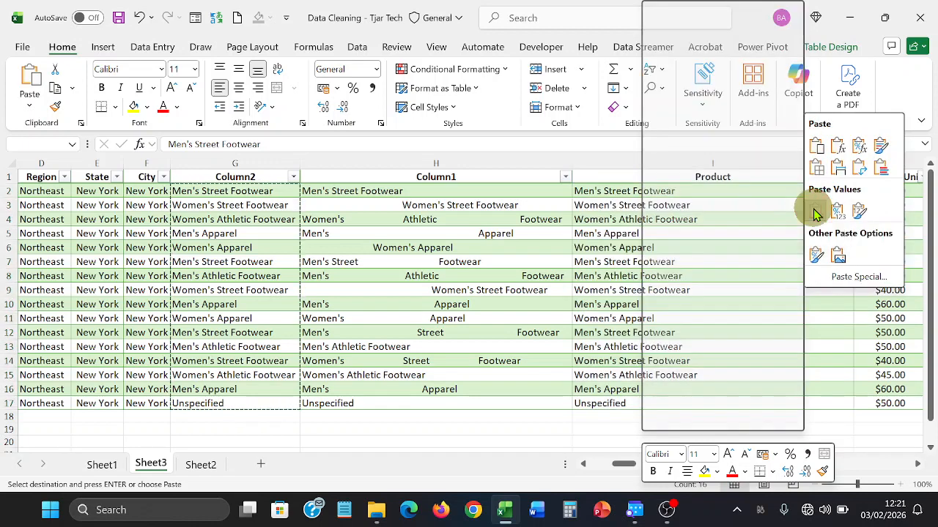
left_click(793, 217)
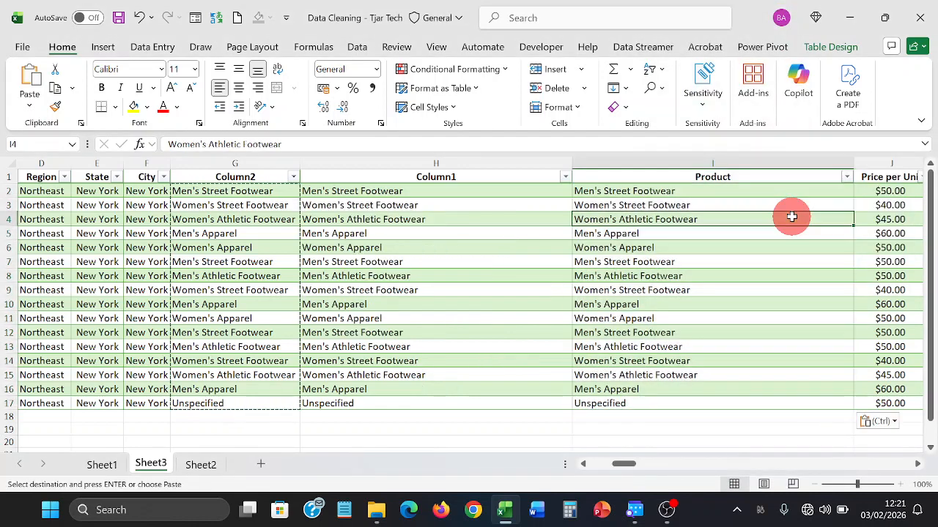
left_click(523, 163)
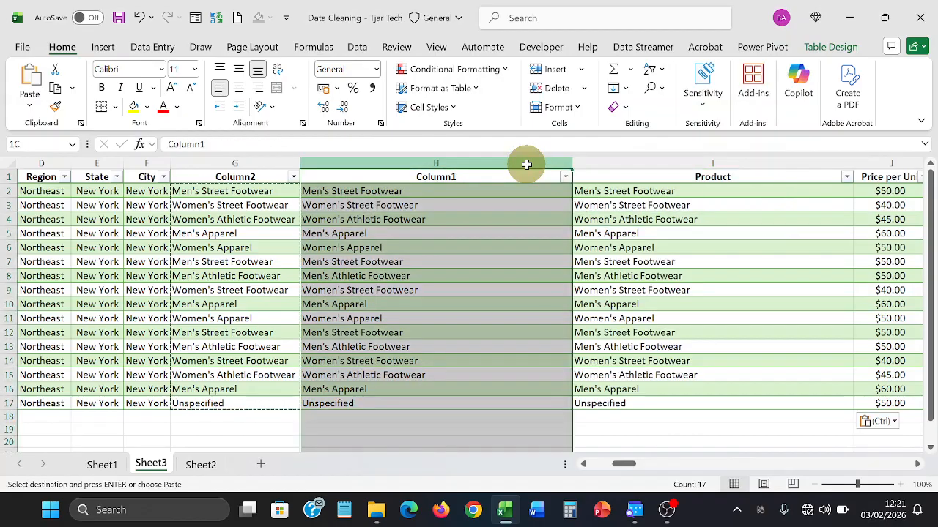
left_click_drag(310, 164, 276, 159)
- Delete the Column1 and Column2 helper columns
right_click(284, 170)
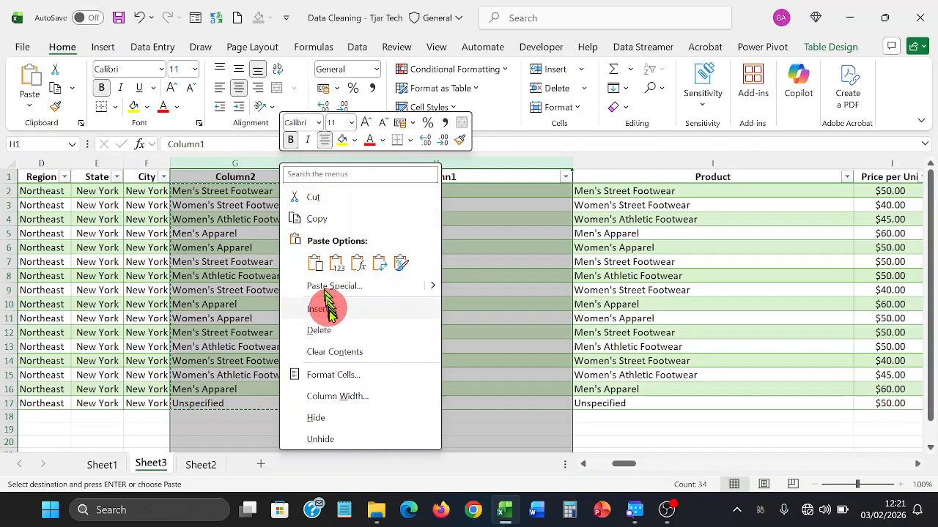
left_click(326, 330)
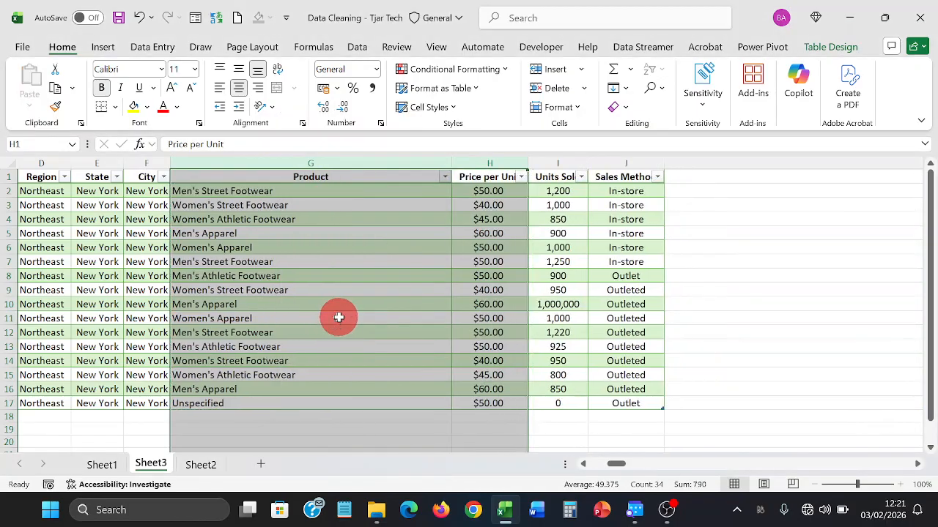
left_click(337, 318)
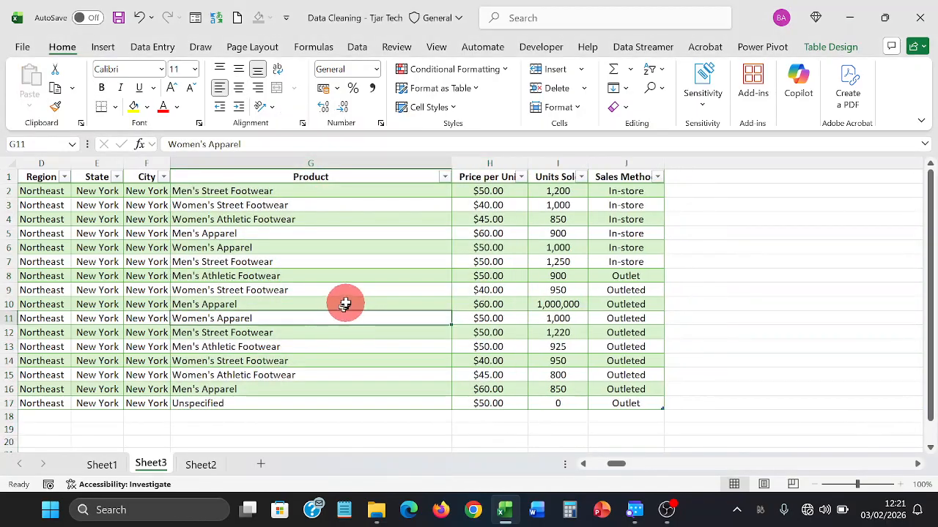
- AutoFit the Product, Units Sold and Price per Unit columns to their contents
left_click_drag(449, 166, 449, 166)
double_click(449, 166)
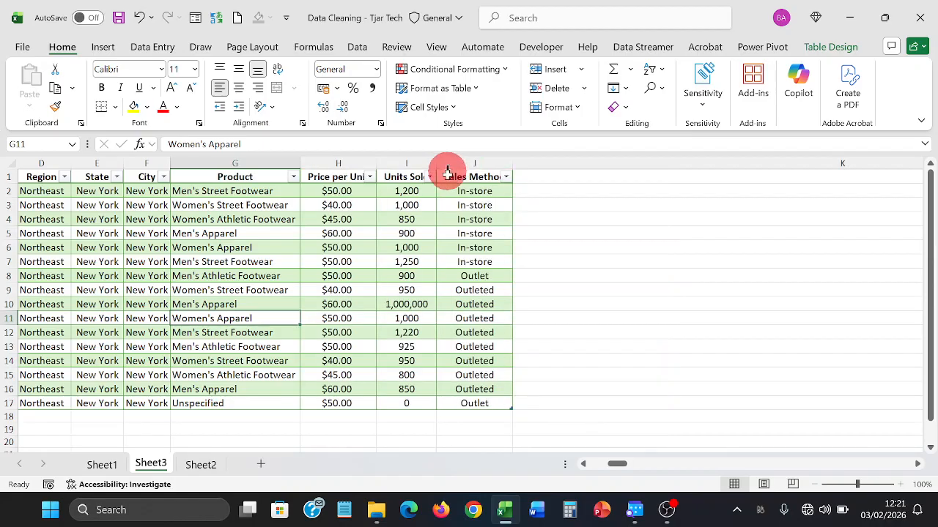
left_click_drag(614, 445, 592, 450)
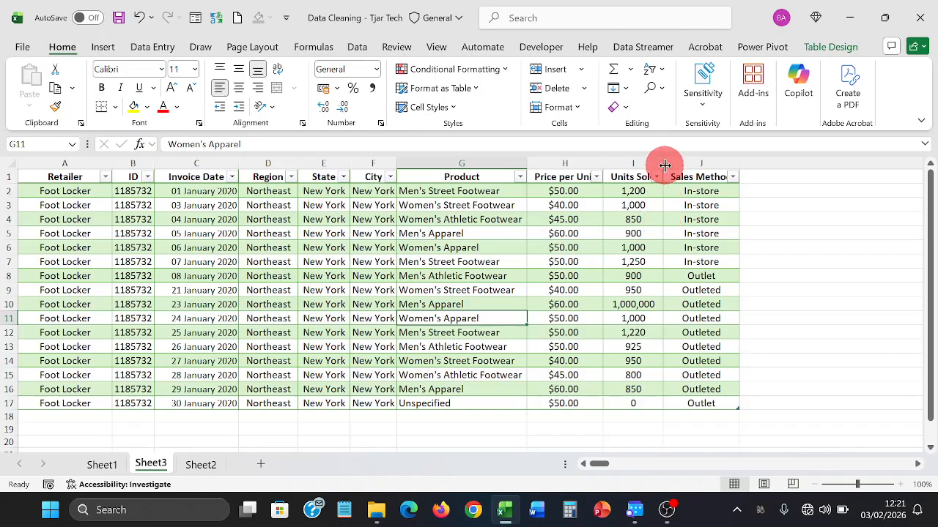
left_click_drag(663, 165, 677, 164)
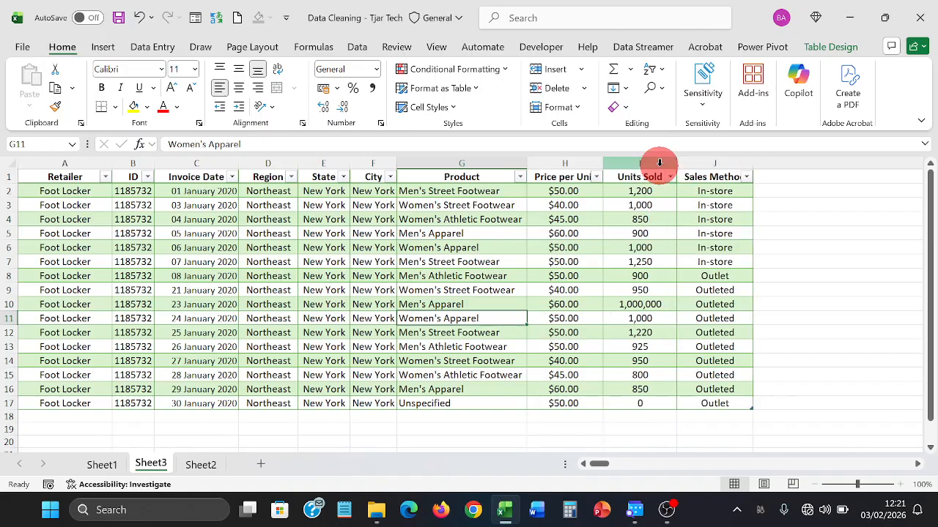
double_click(604, 166)
left_click_drag(594, 190, 561, 402)
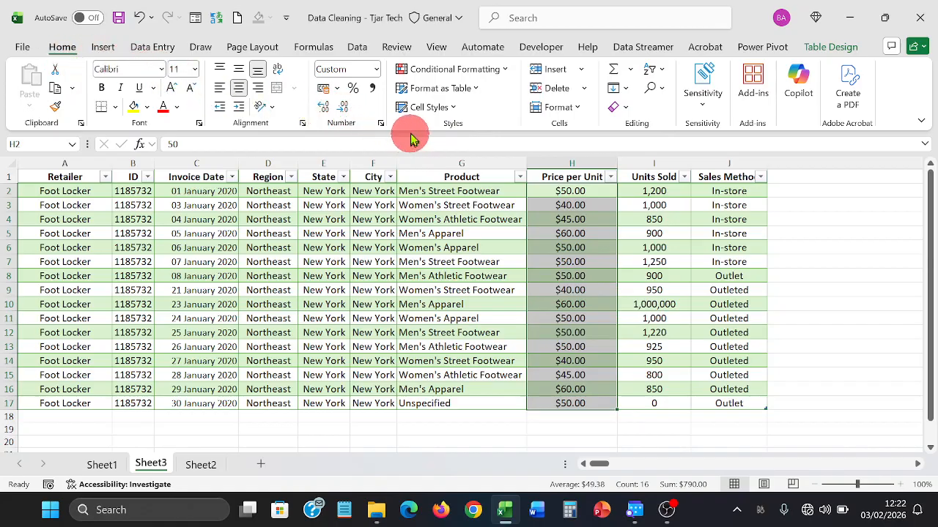
- Format Price per Unit as Number with 0 decimal places and right-align the values
left_click(375, 69)
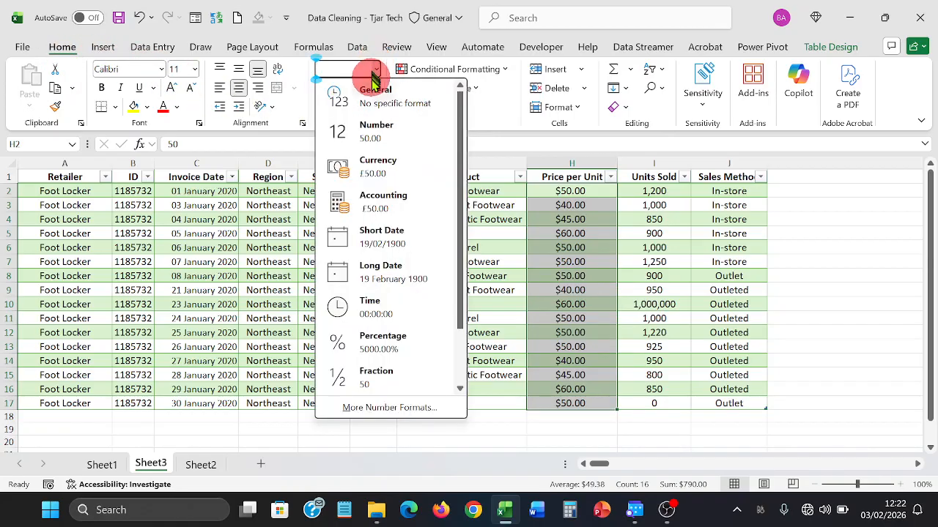
left_click(373, 101)
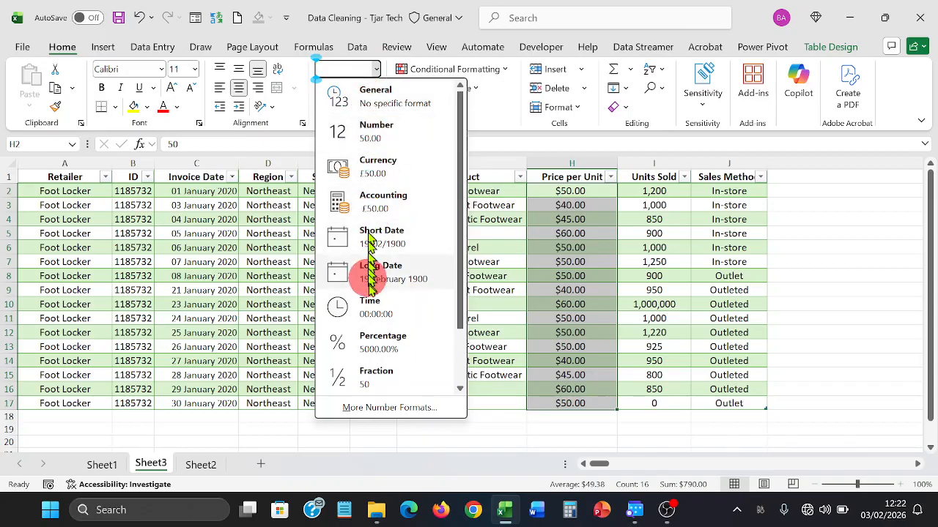
left_click(389, 407)
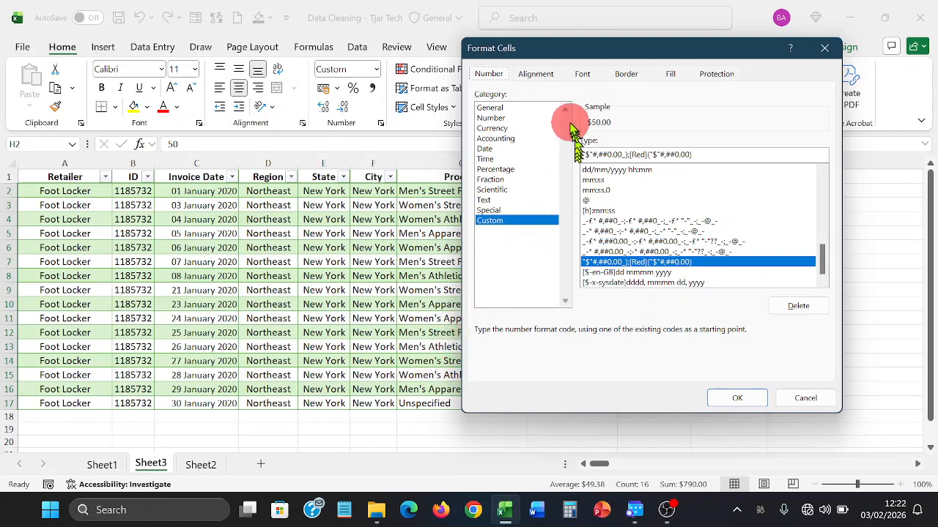
left_click_drag(564, 57, 278, 53)
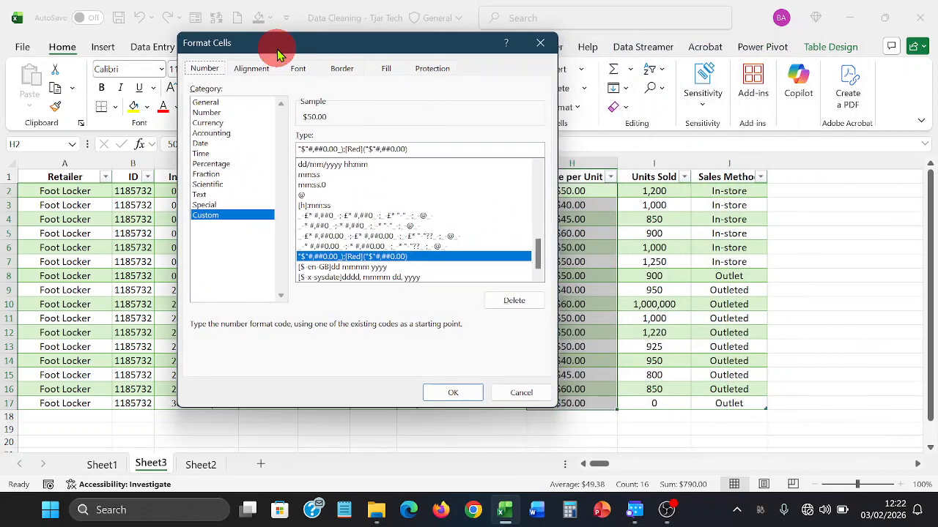
left_click(222, 102)
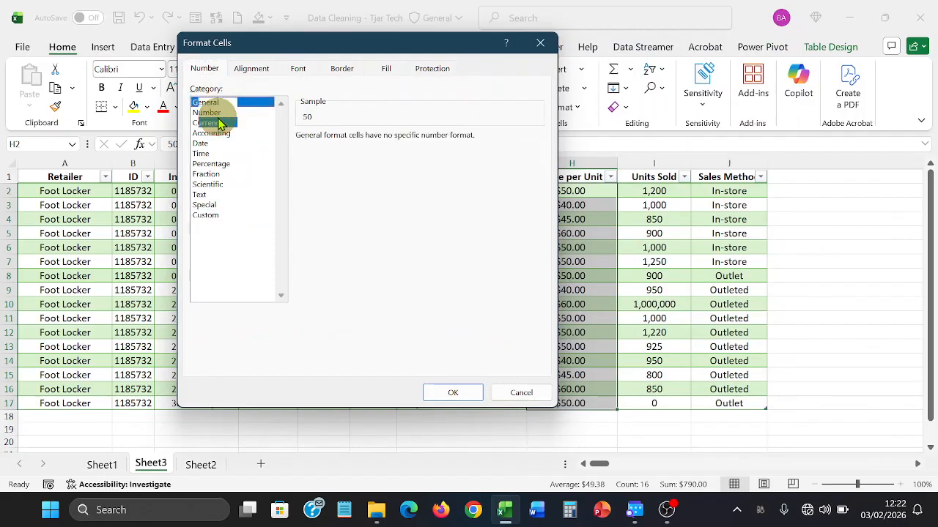
left_click(218, 123)
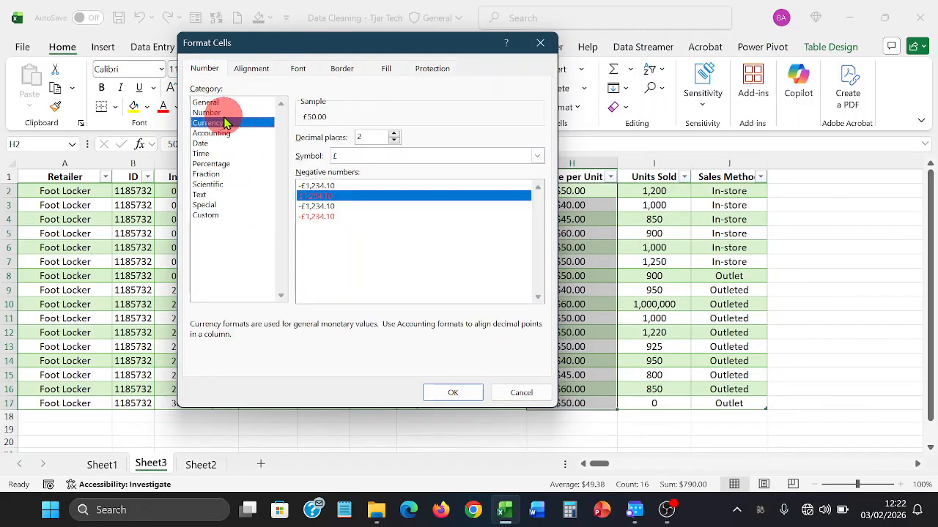
left_click(227, 134)
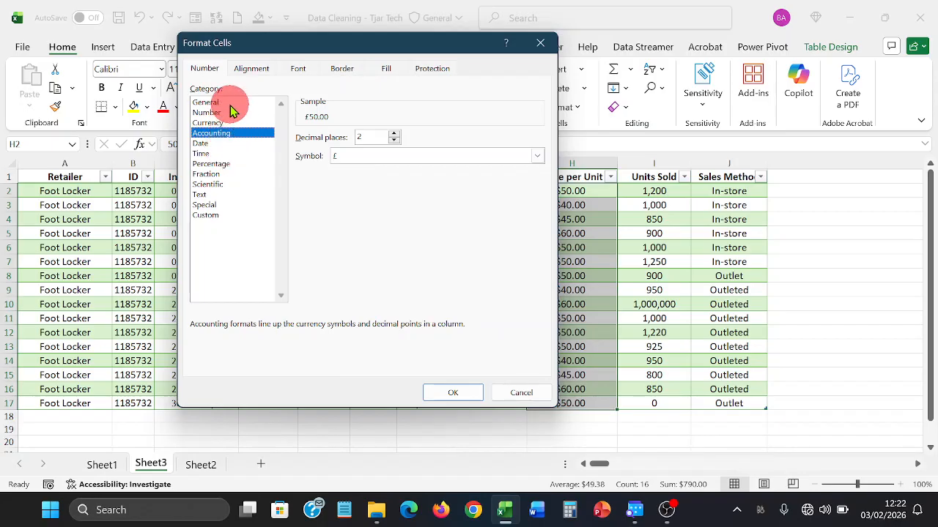
left_click(230, 105)
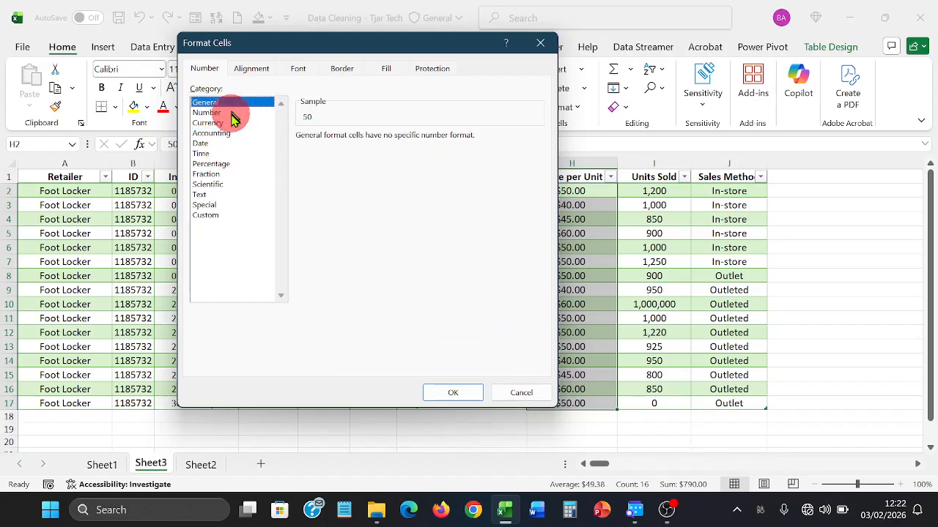
left_click(233, 116)
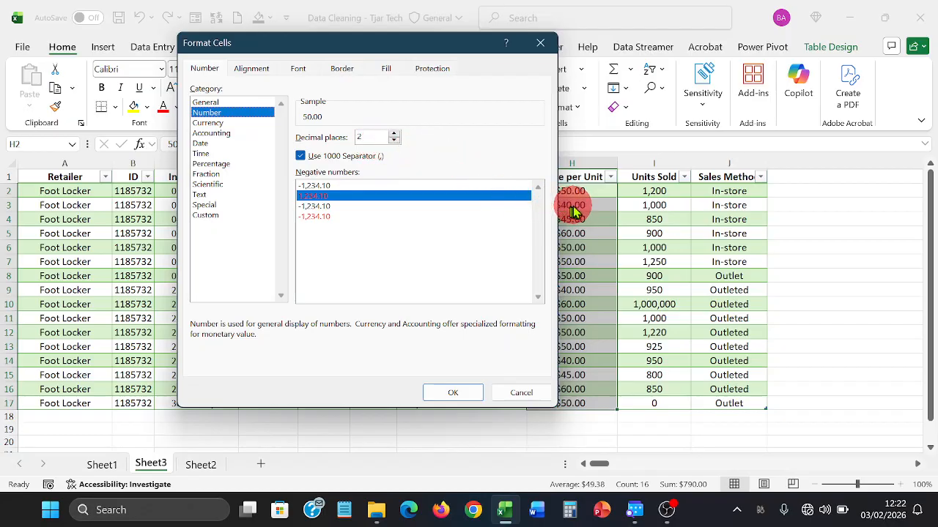
left_click(396, 143)
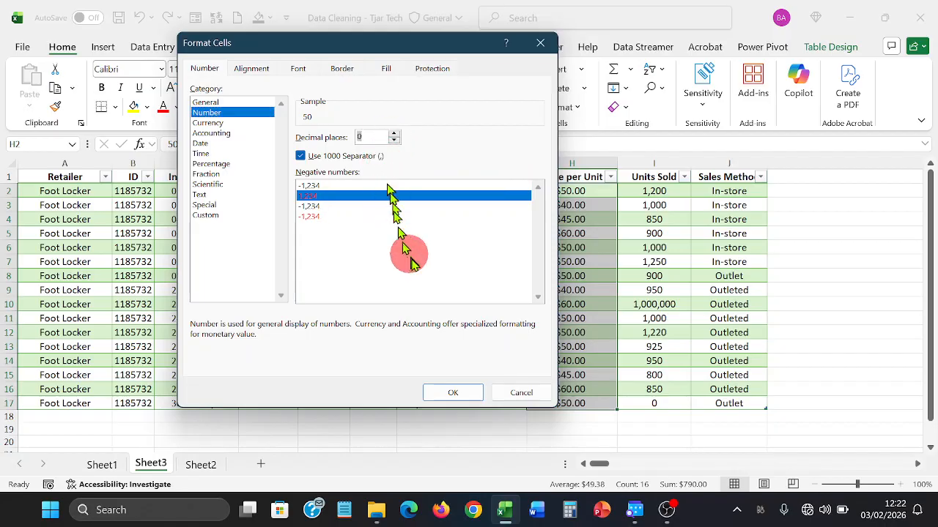
left_click(452, 393)
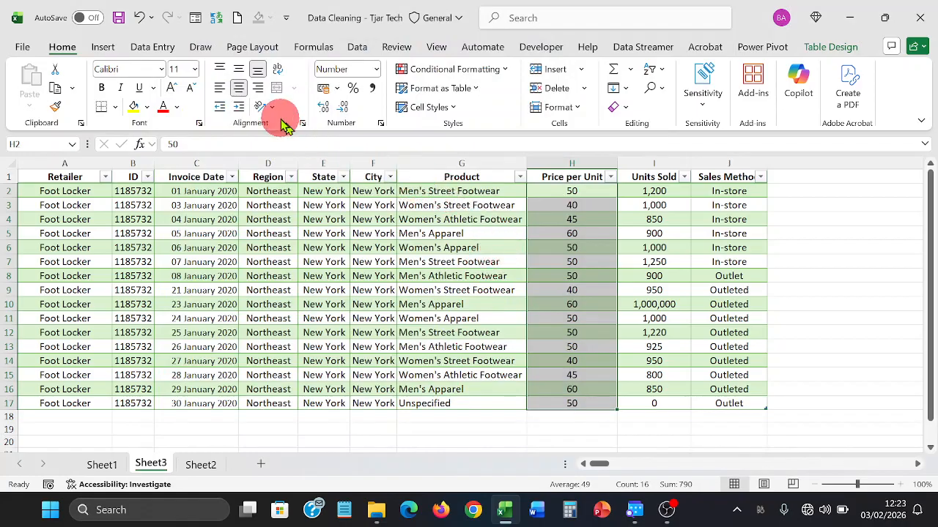
left_click(258, 88)
left_click(342, 192)
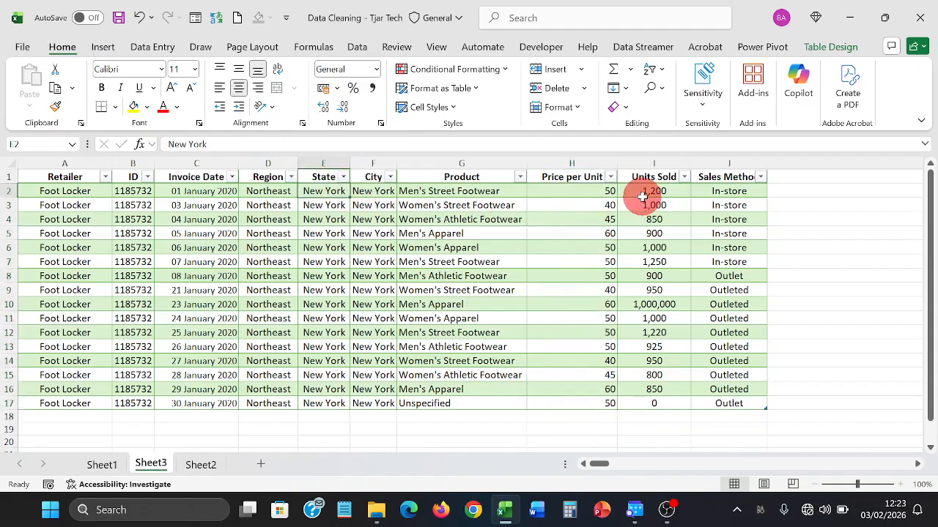
- Add a Greater Than 500,000 rule with Light Red Fill to Units Sold I2:I17, flagging the 1,000,000 outlier
left_click_drag(642, 204, 634, 220)
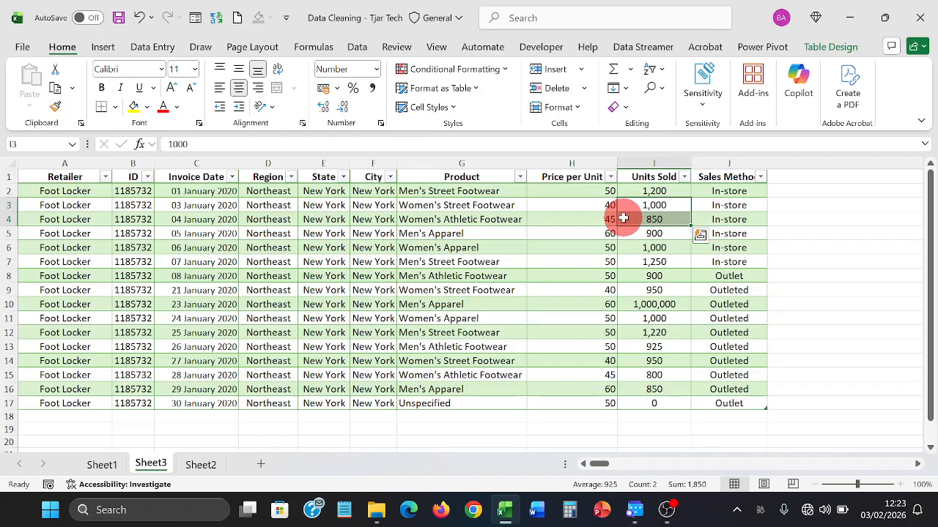
left_click(781, 271)
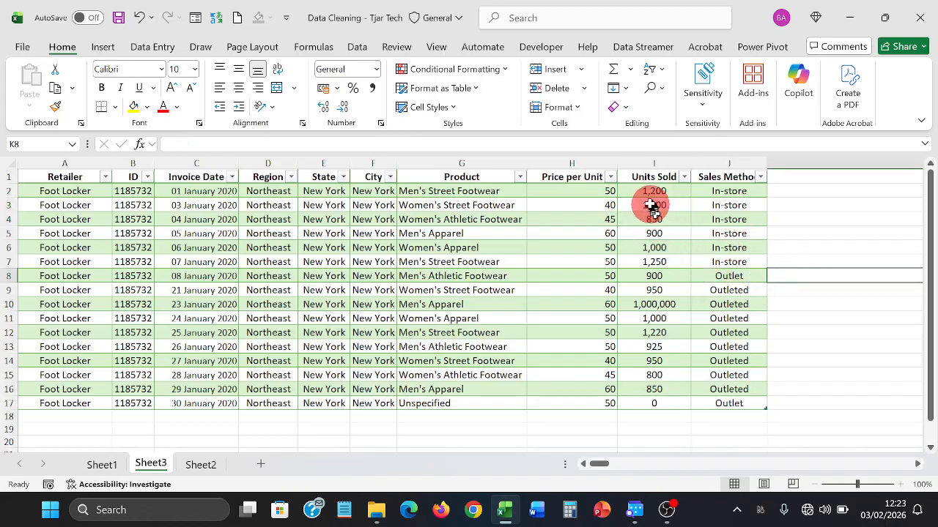
left_click_drag(651, 192, 647, 352)
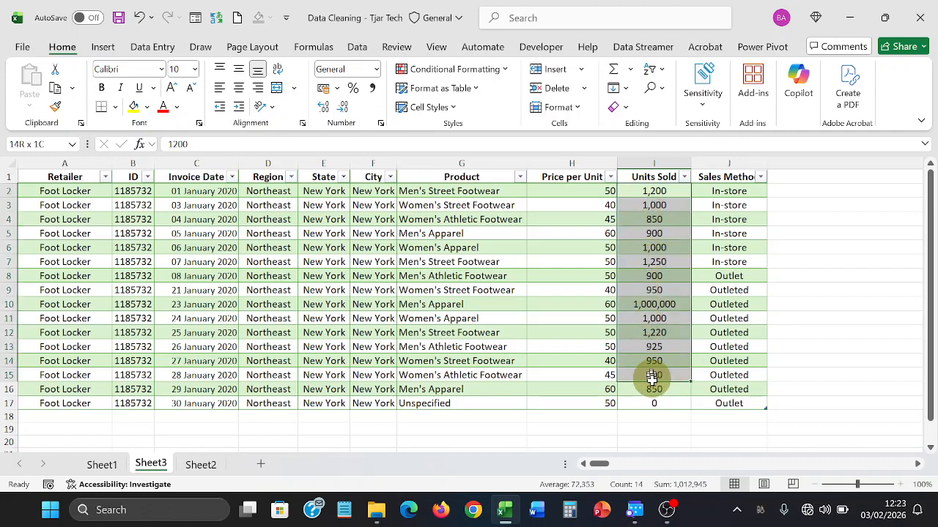
left_click_drag(651, 376, 651, 391)
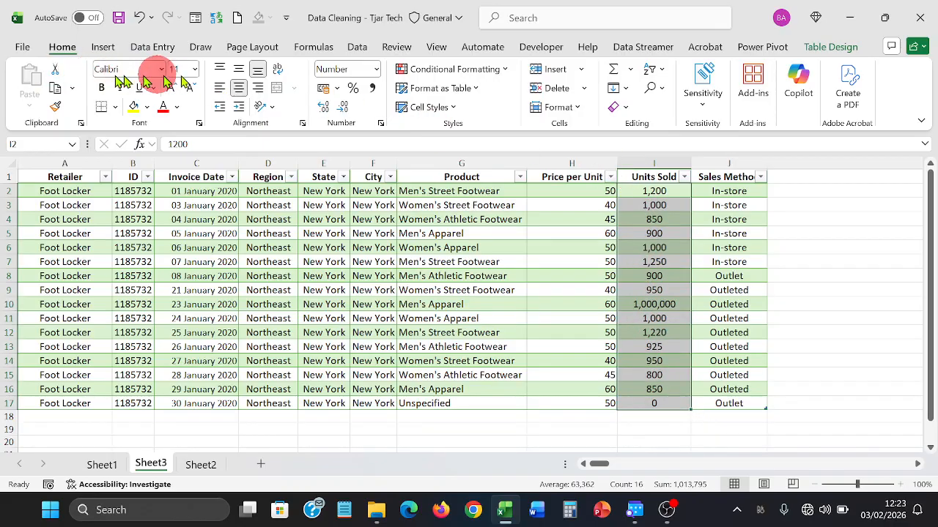
left_click(502, 76)
mouse_move(485, 91)
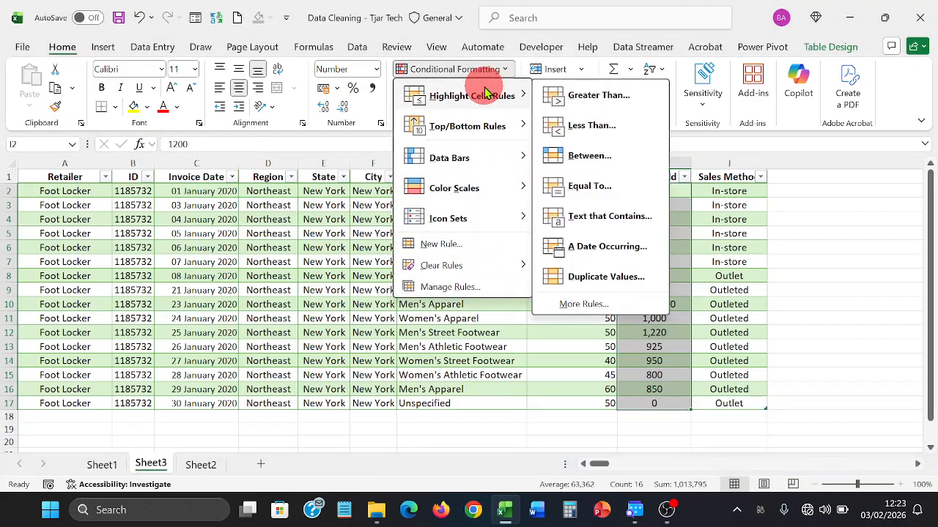
left_click(617, 108)
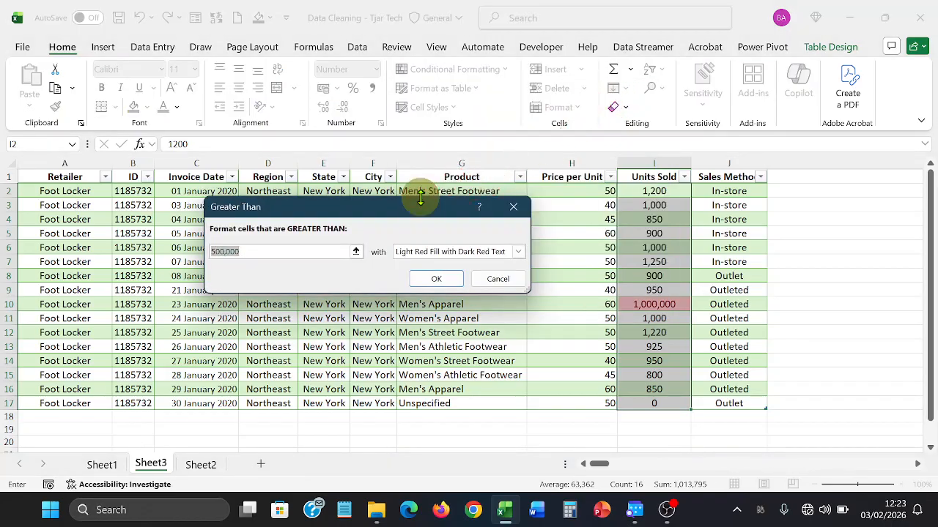
left_click_drag(417, 211, 408, 106)
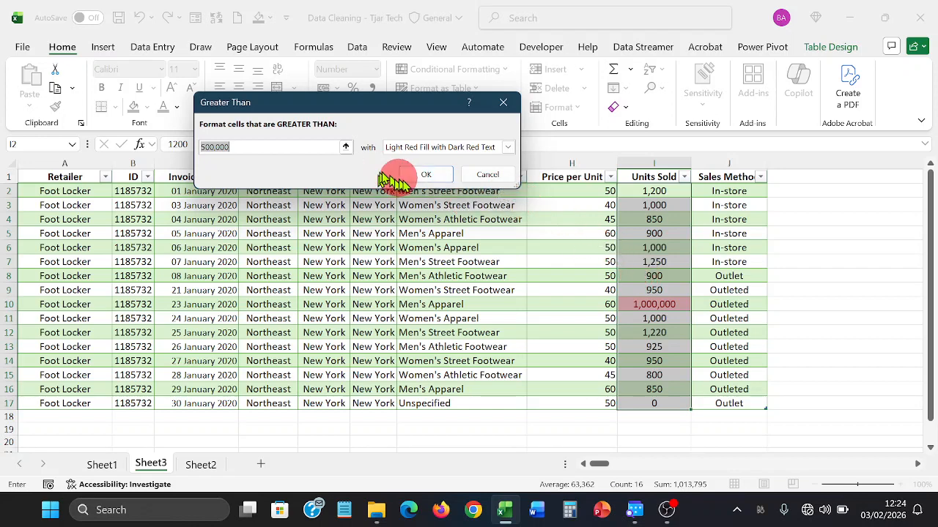
left_click(415, 180)
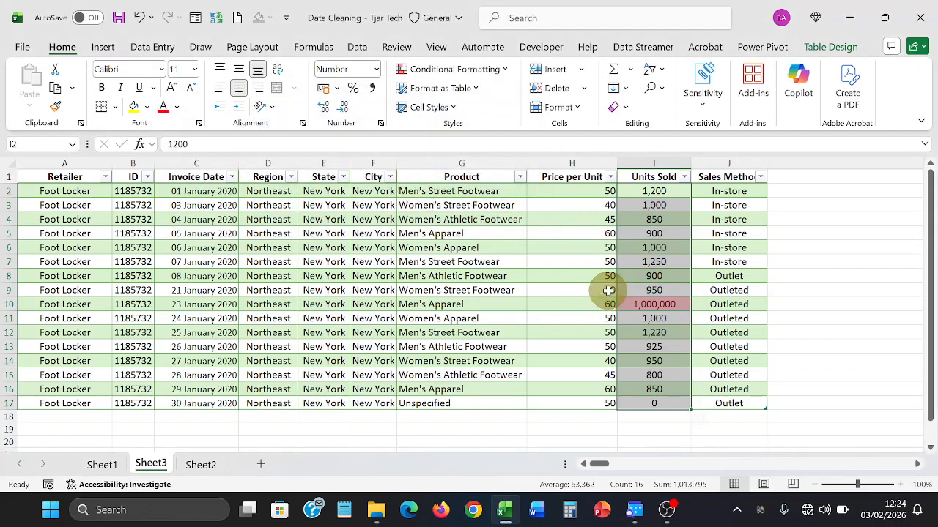
left_click(608, 290)
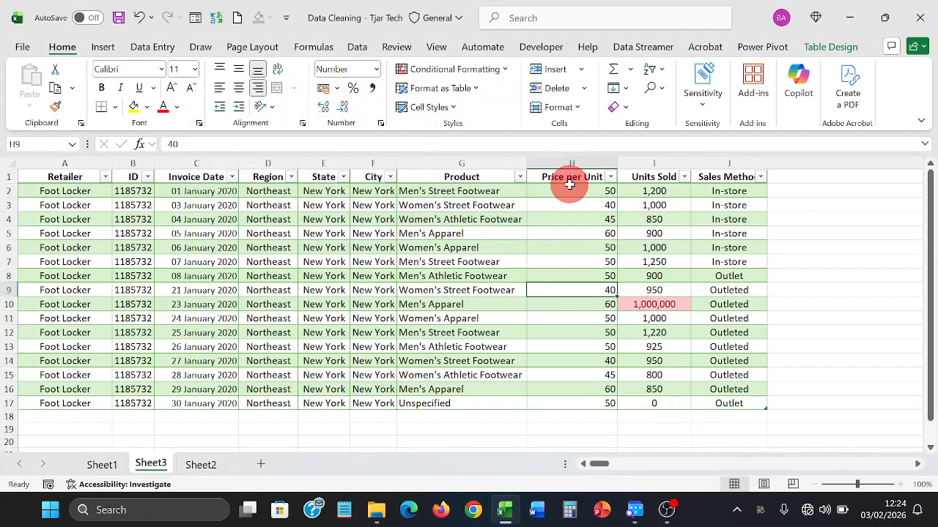
- Format Price per Unit H2:H17 as Number with 2 decimal places, e.g. 50.00
left_click_drag(571, 192, 578, 399)
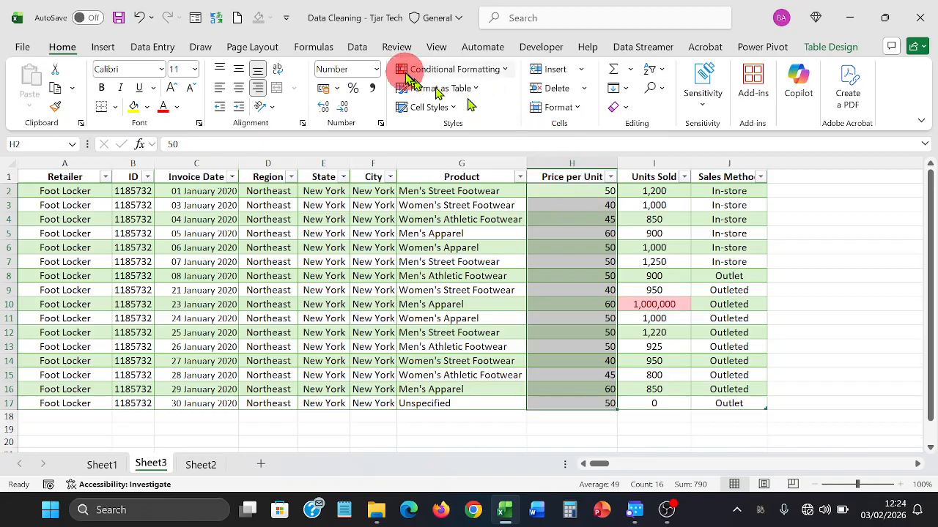
left_click(376, 70)
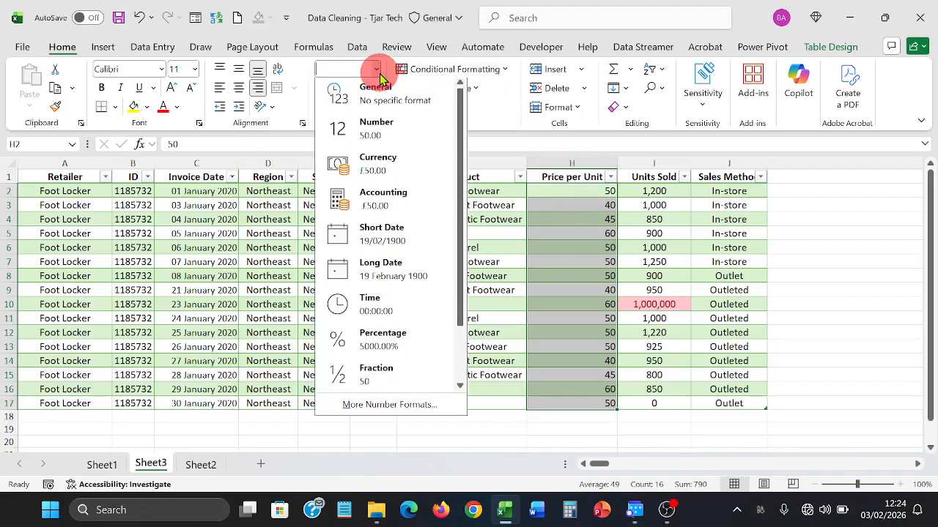
left_click(401, 406)
left_click(391, 164)
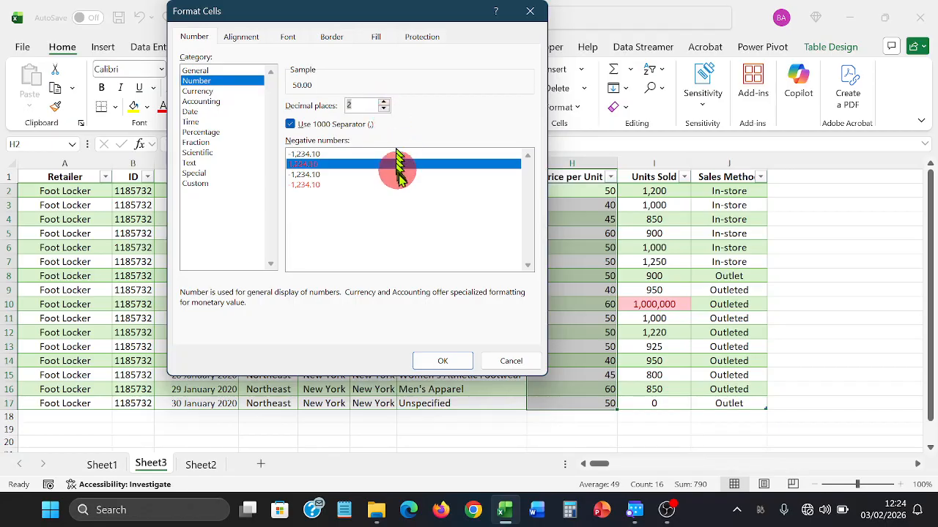
left_click(437, 362)
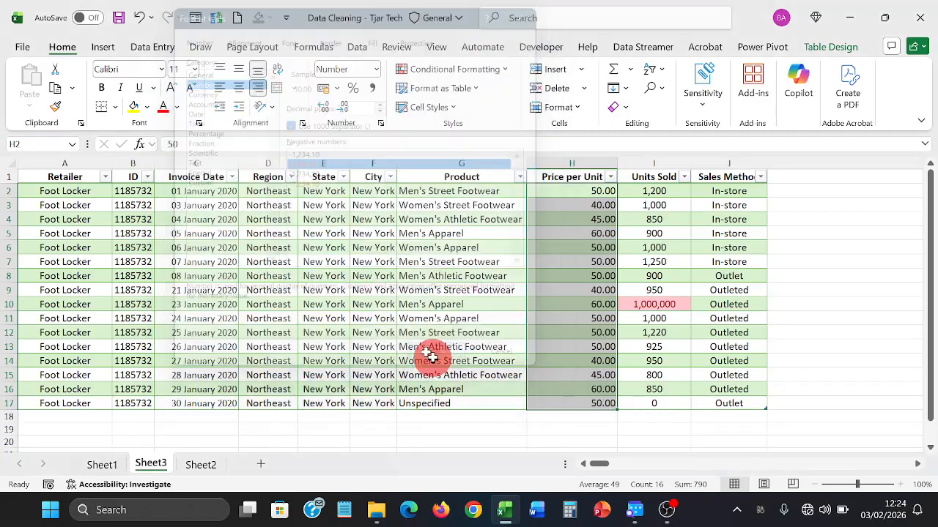
left_click(634, 306)
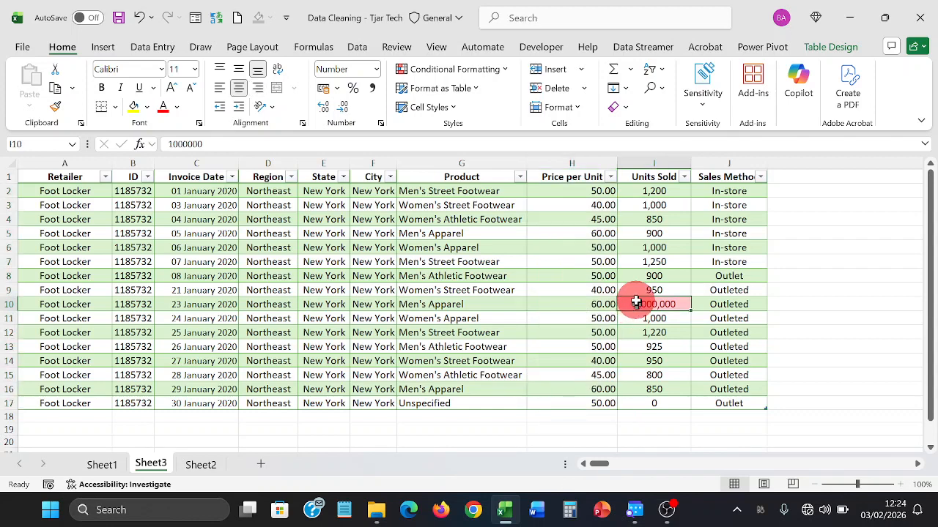
left_click_drag(649, 192, 636, 401)
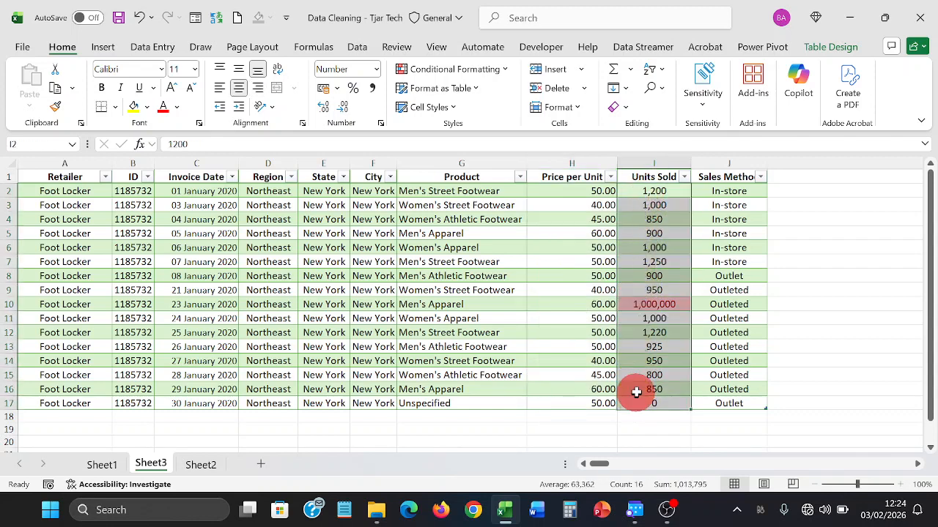
left_click(643, 348)
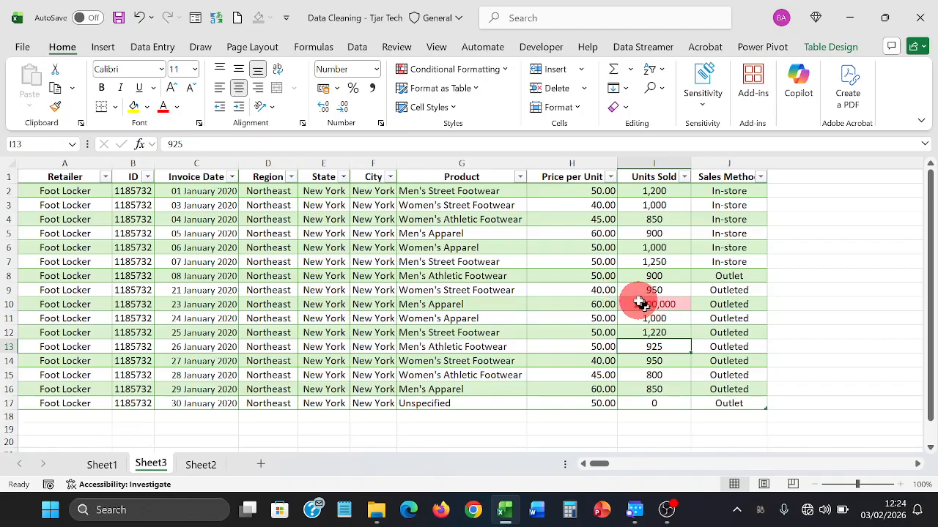
left_click(638, 303)
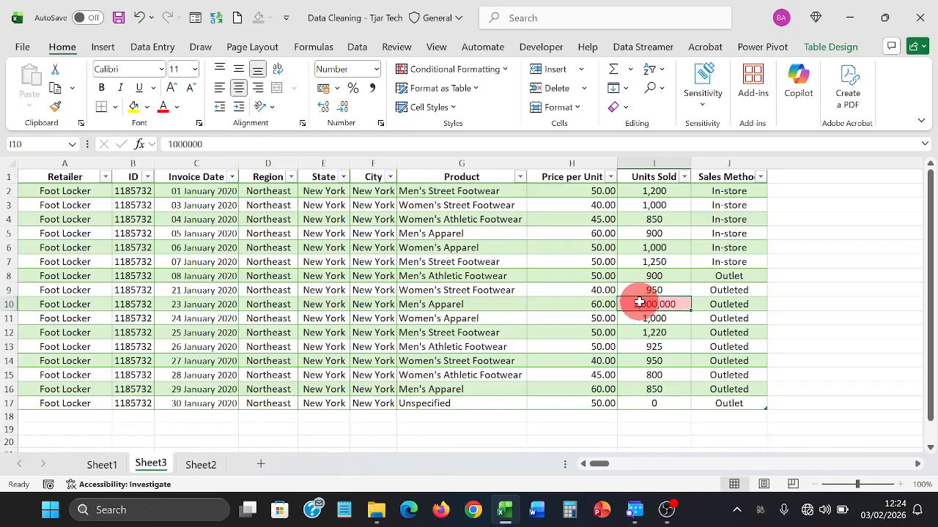
left_click(512, 306)
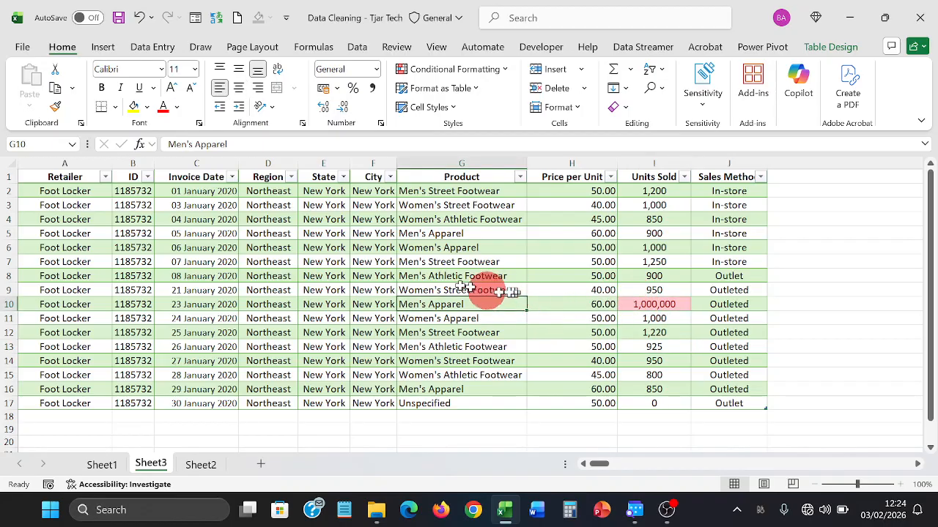
left_click(188, 305)
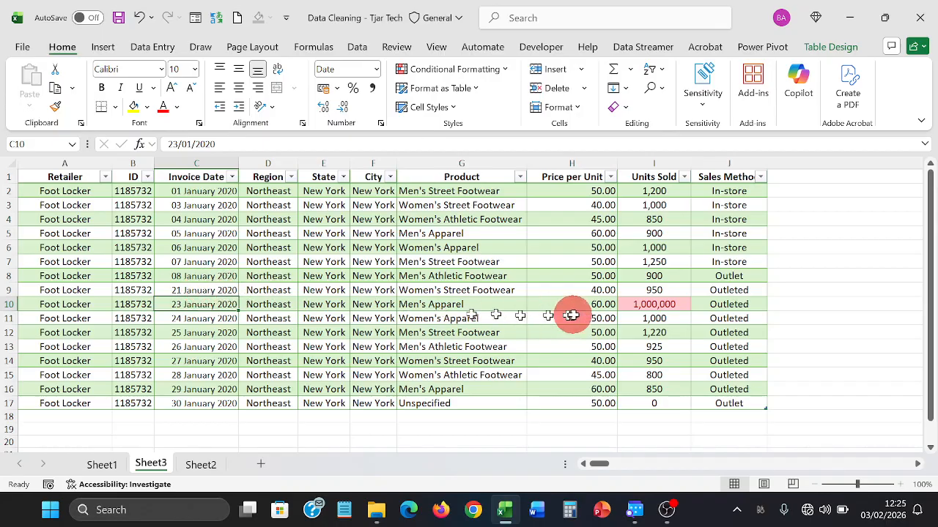
left_click(657, 305)
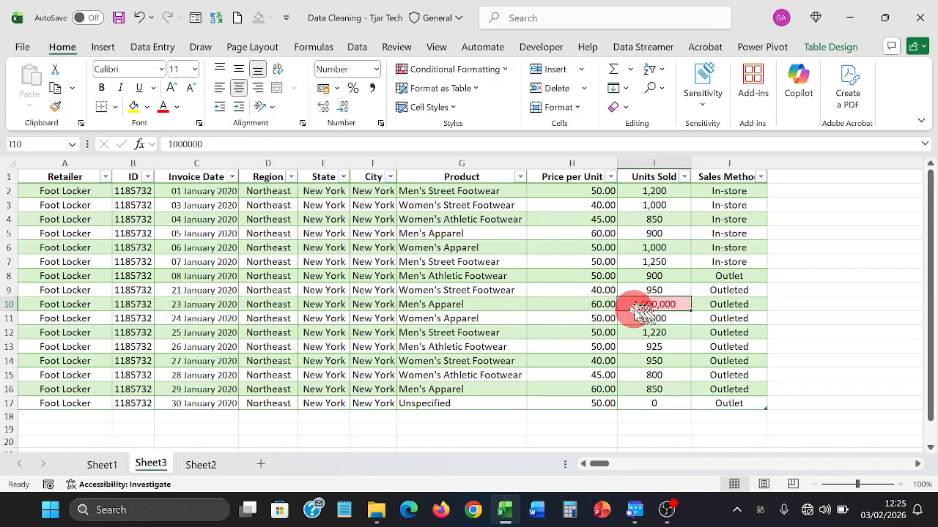
left_click(603, 302)
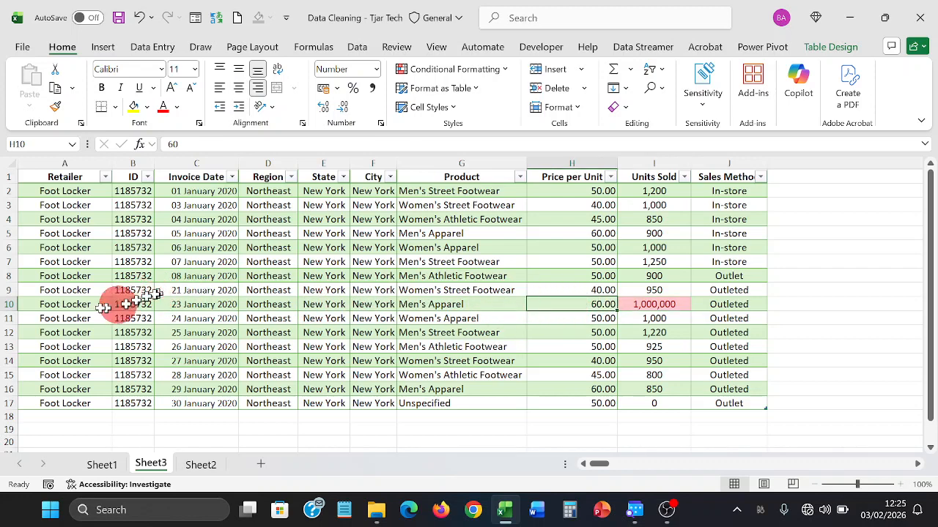
left_click(10, 304)
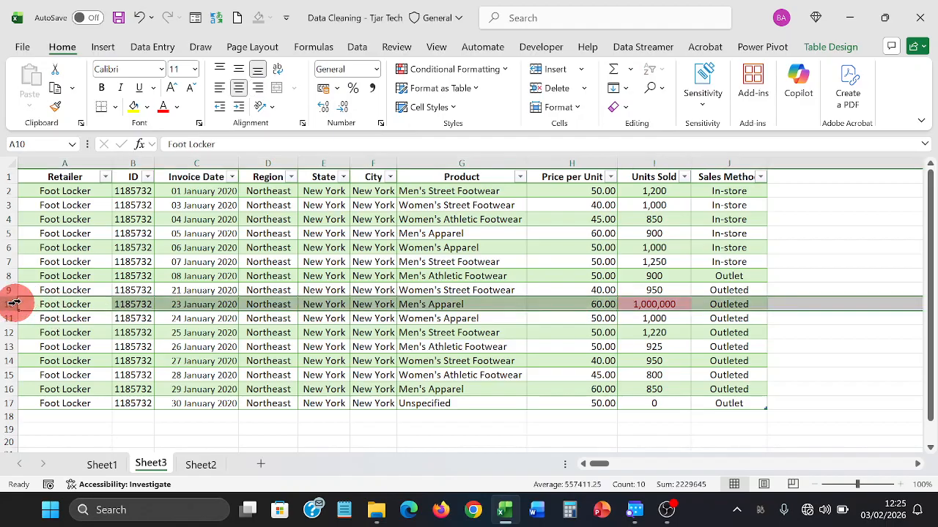
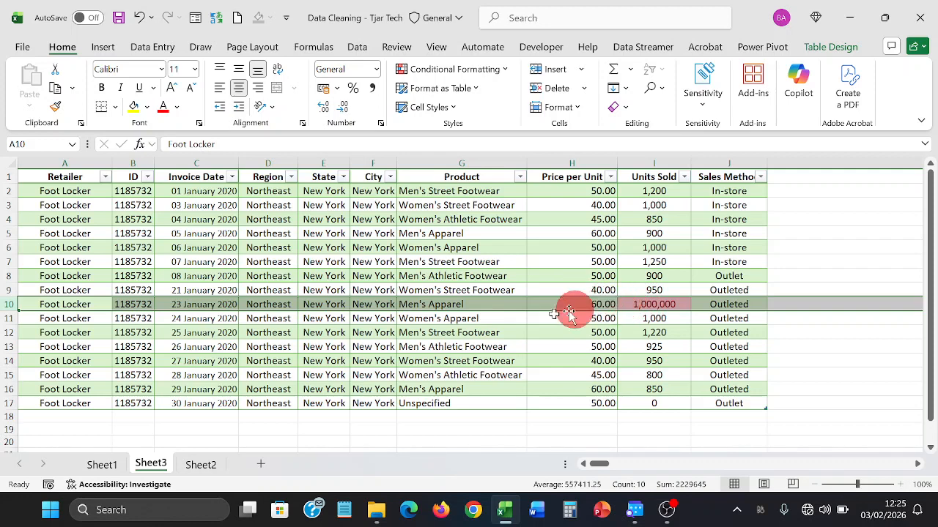
- Delete row 10, the 23 January 2020 outlier with 1,000,000 units sold
right_click(3, 304)
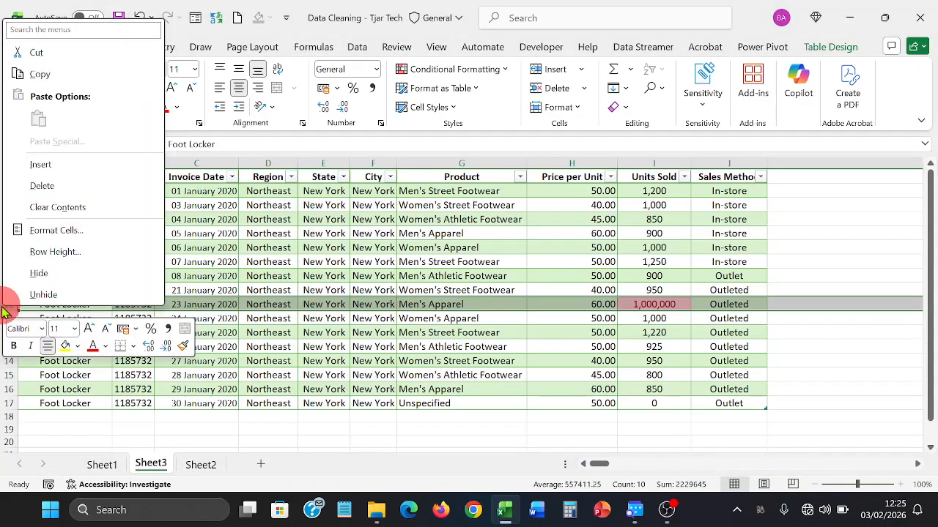
left_click(60, 186)
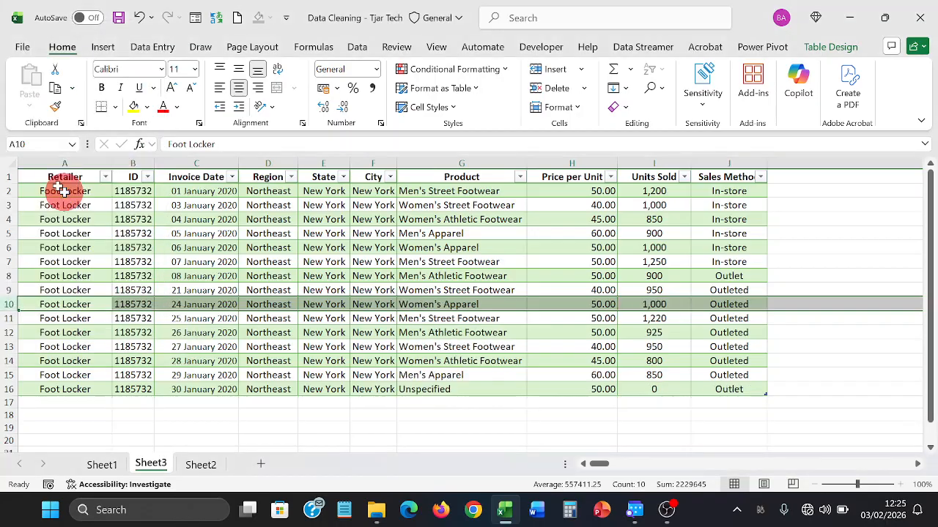
left_click(421, 302)
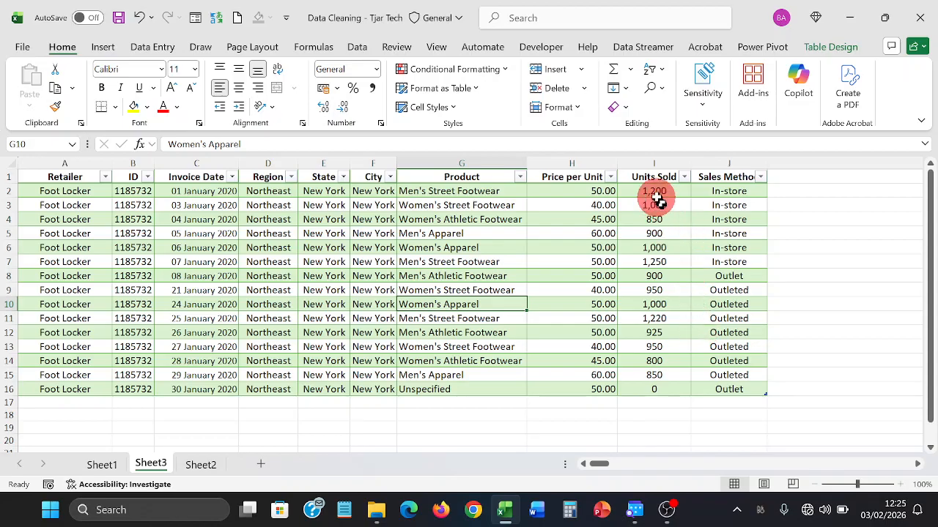
- Format Units Sold I2:I16 as Number with 0 decimals and a 1000 separator, right-aligned
left_click_drag(656, 193, 654, 387)
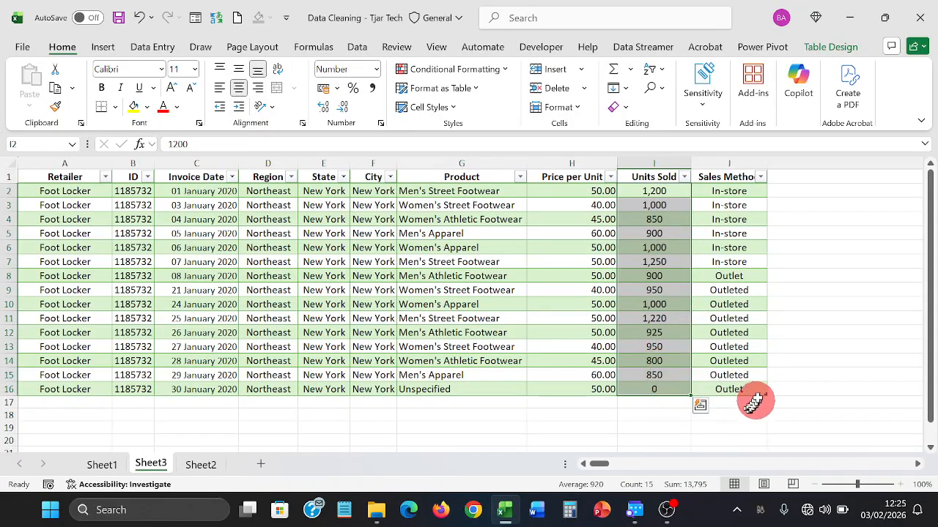
left_click(376, 70)
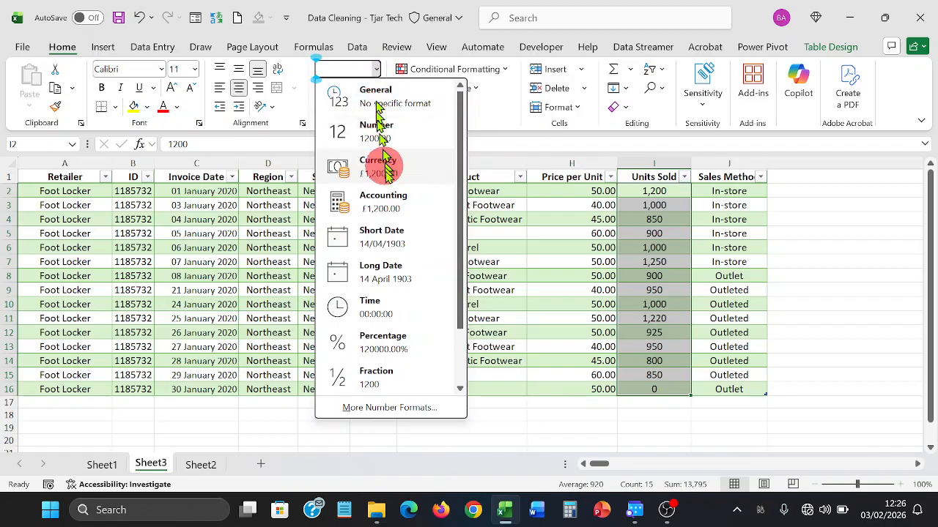
left_click(408, 407)
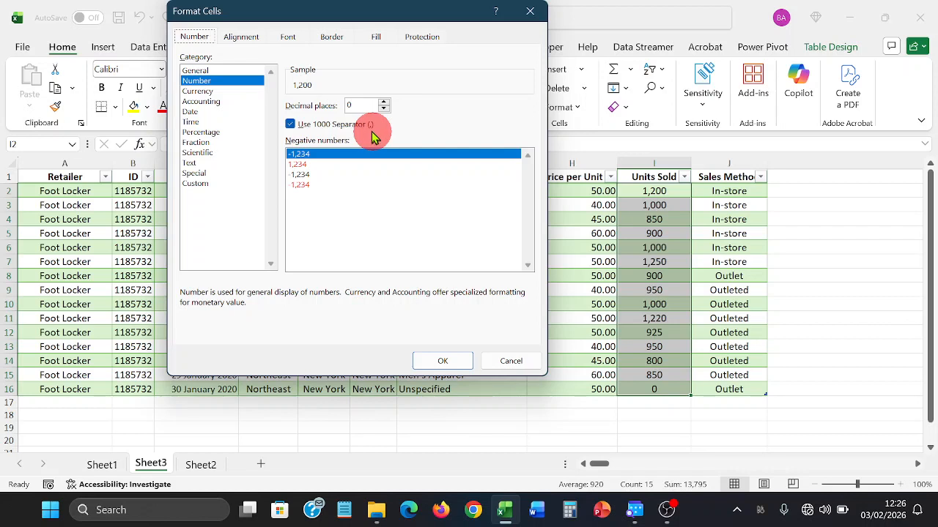
left_click(291, 125)
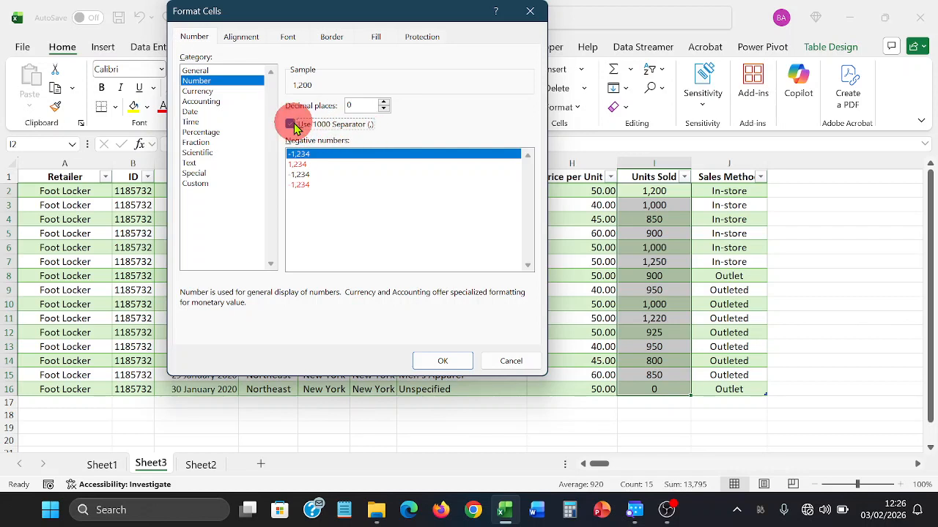
left_click(291, 124)
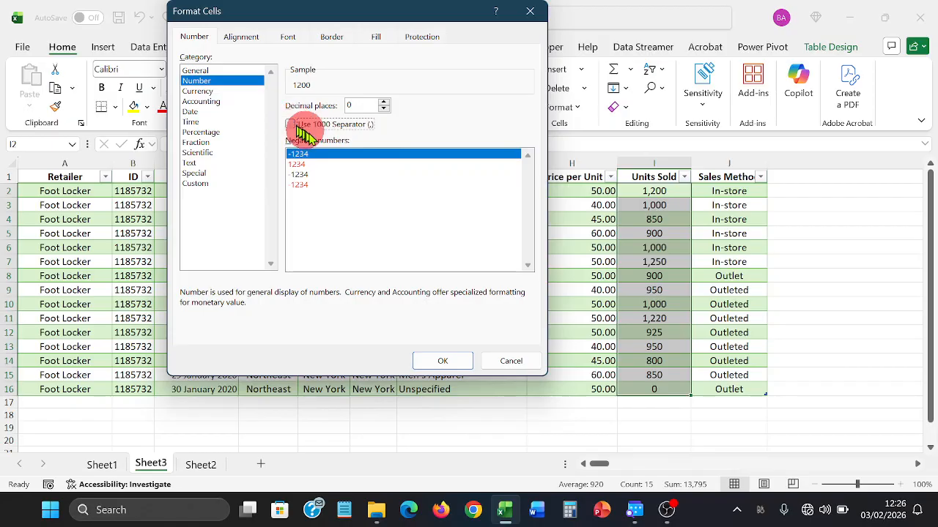
left_click(291, 124)
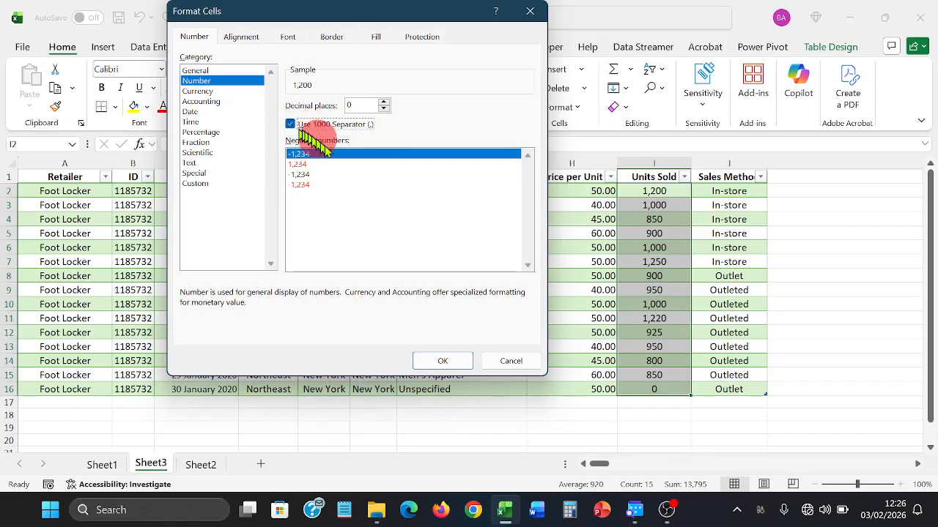
left_click(445, 361)
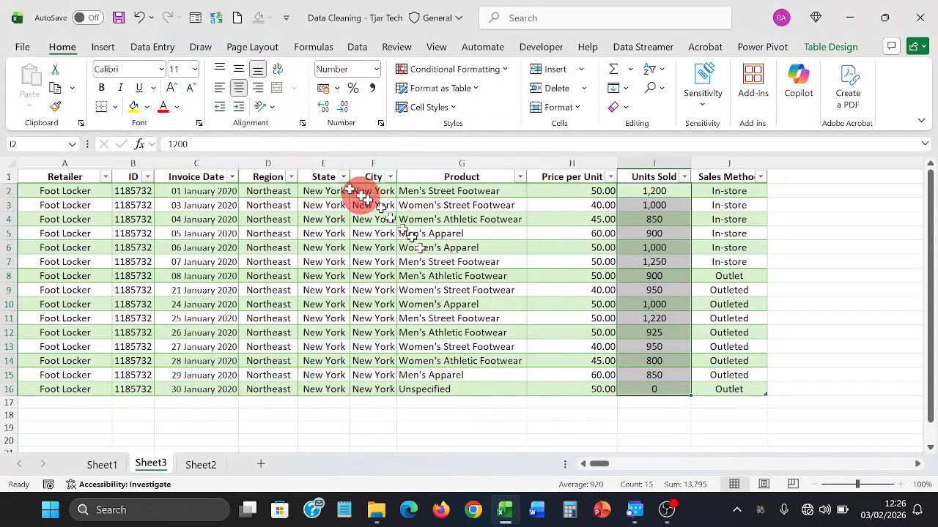
left_click(258, 88)
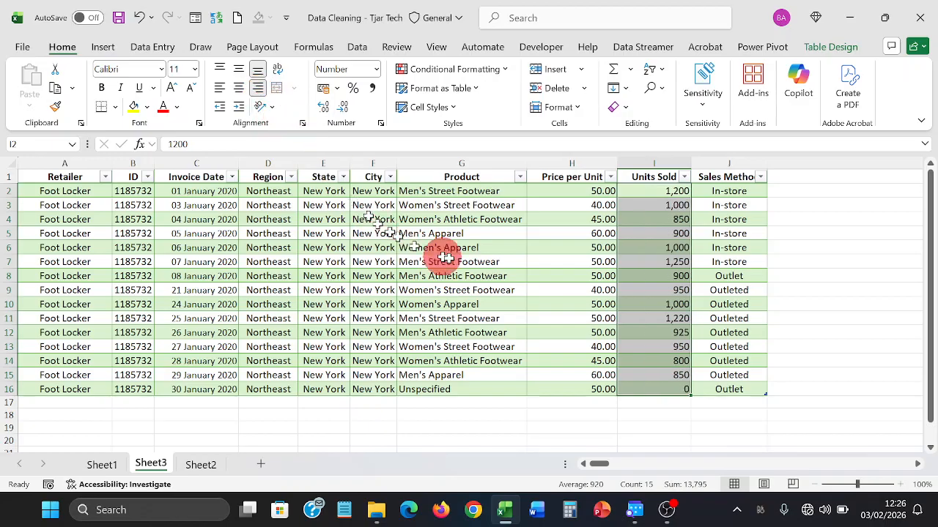
- Spell-check the sales table with the English (United Kingdom) dictionary
left_click(571, 262)
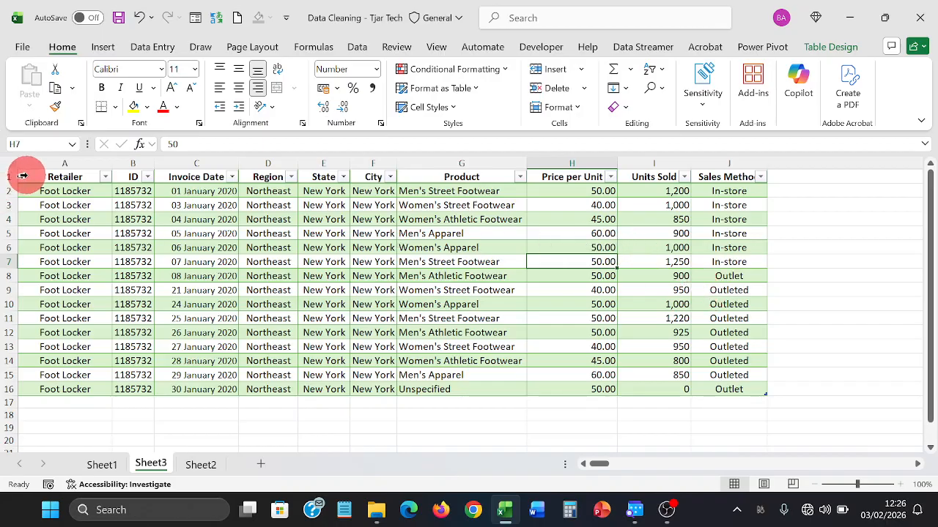
left_click_drag(27, 173, 733, 389)
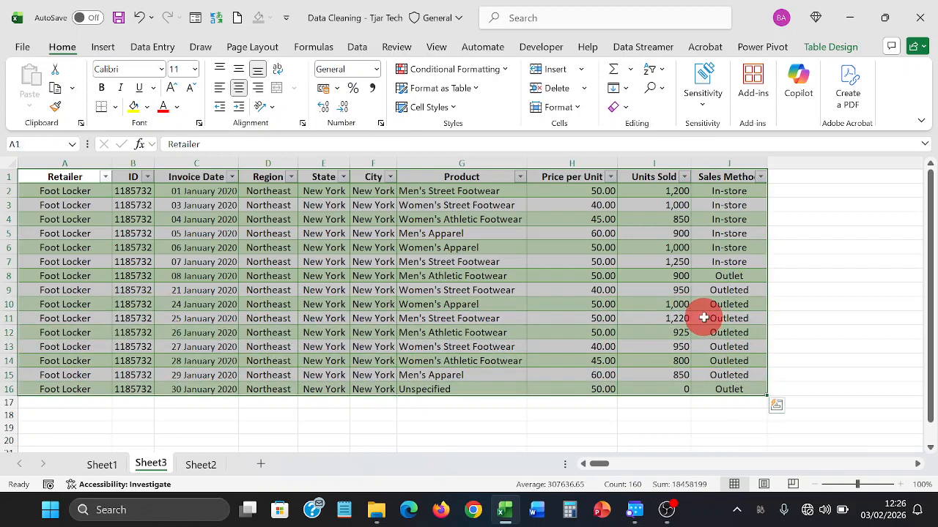
left_click(403, 47)
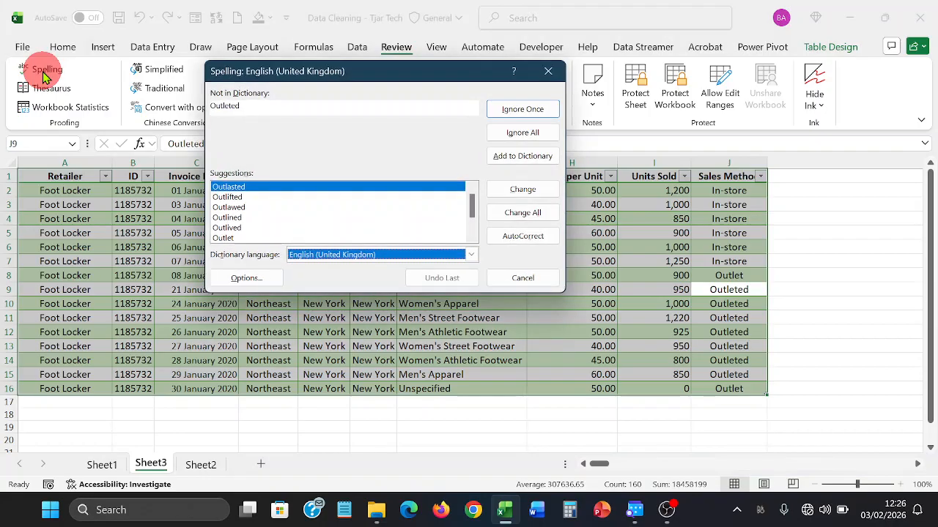
left_click_drag(321, 76, 226, 32)
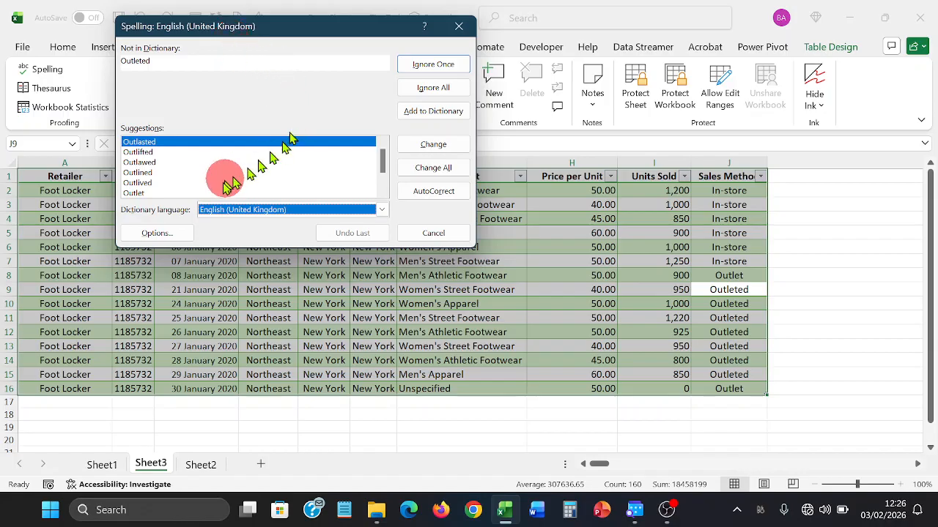
left_click(382, 208)
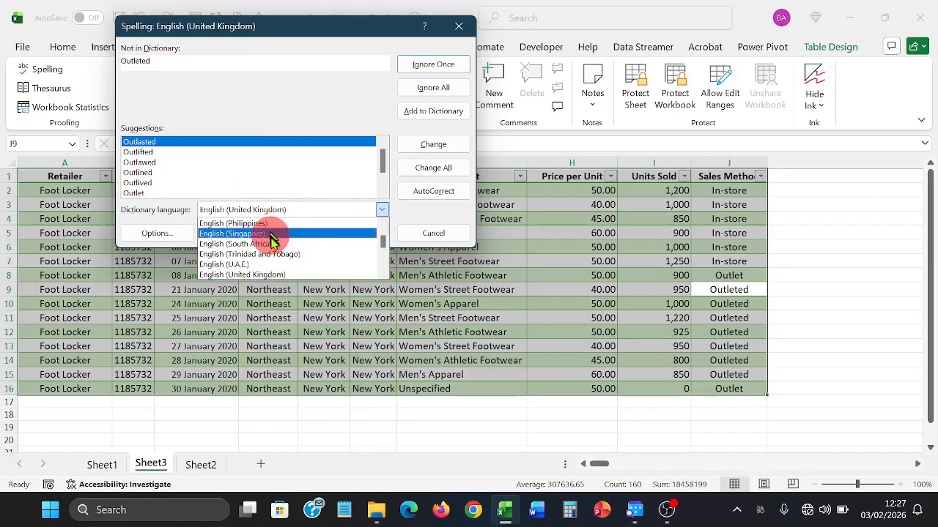
left_click(271, 276)
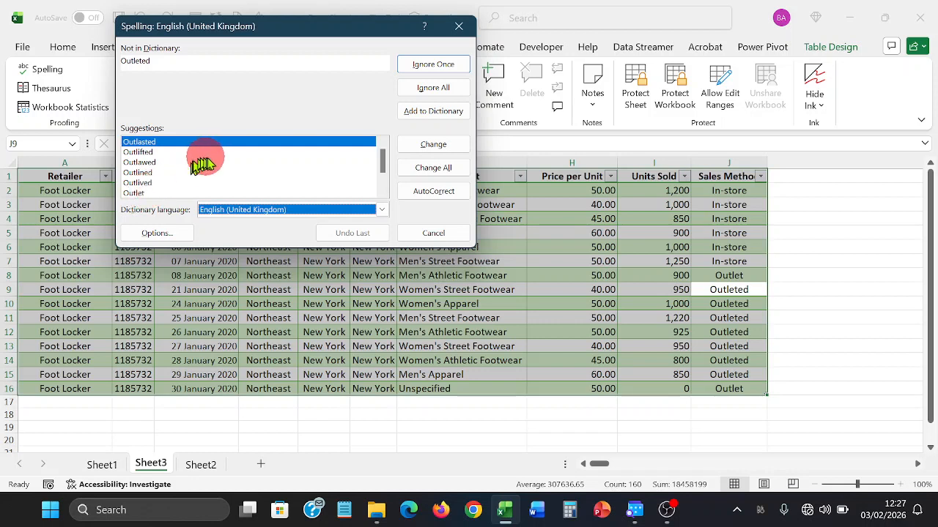
- Change all 'Outleted' entries to the suggestion 'Outlet'
left_click_drag(380, 165, 379, 175)
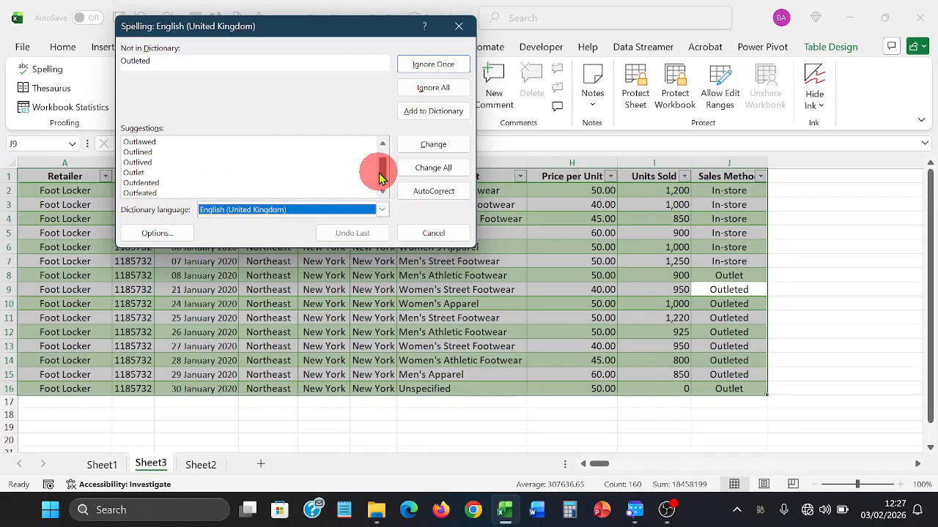
left_click_drag(379, 176, 381, 167)
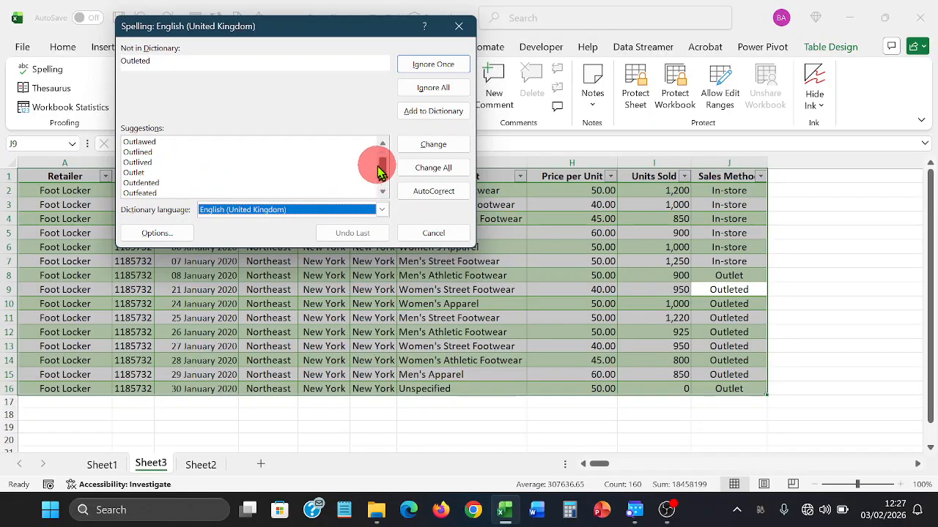
left_click(135, 173)
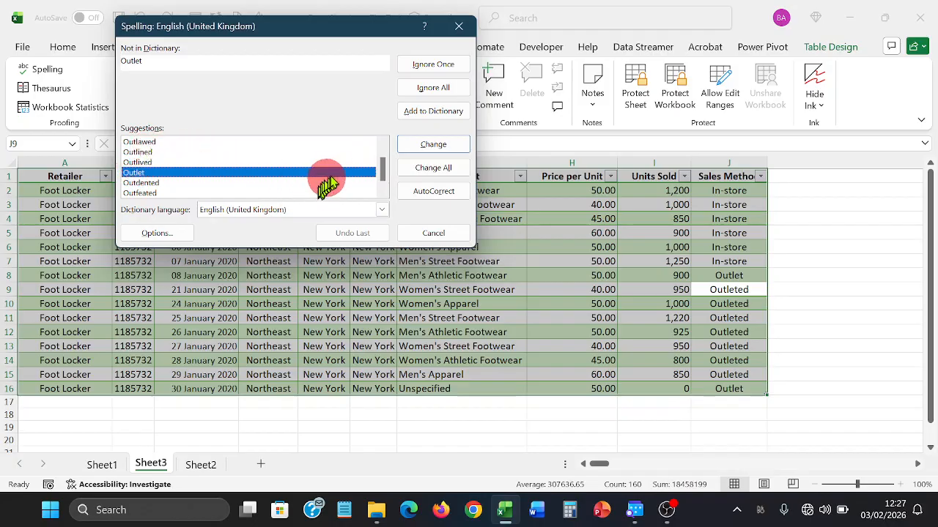
left_click(426, 166)
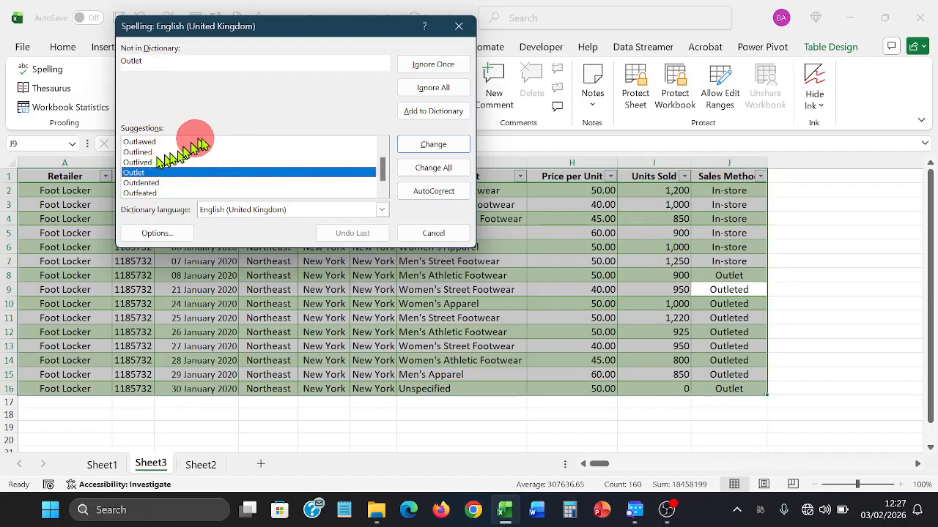
left_click(452, 169)
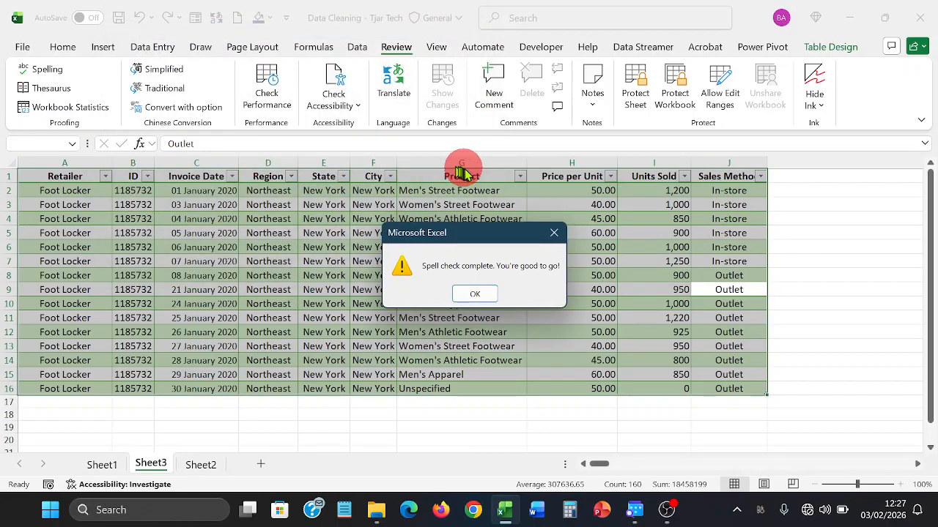
left_click(472, 292)
left_click(471, 275)
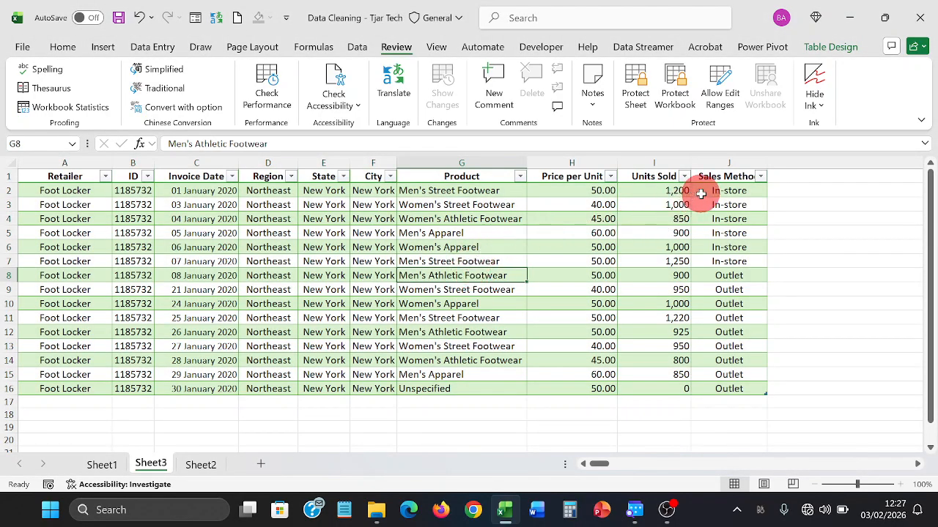
- Left-align the Sales Method, Retailer, and Region-through-Product values
left_click_drag(699, 191, 726, 386)
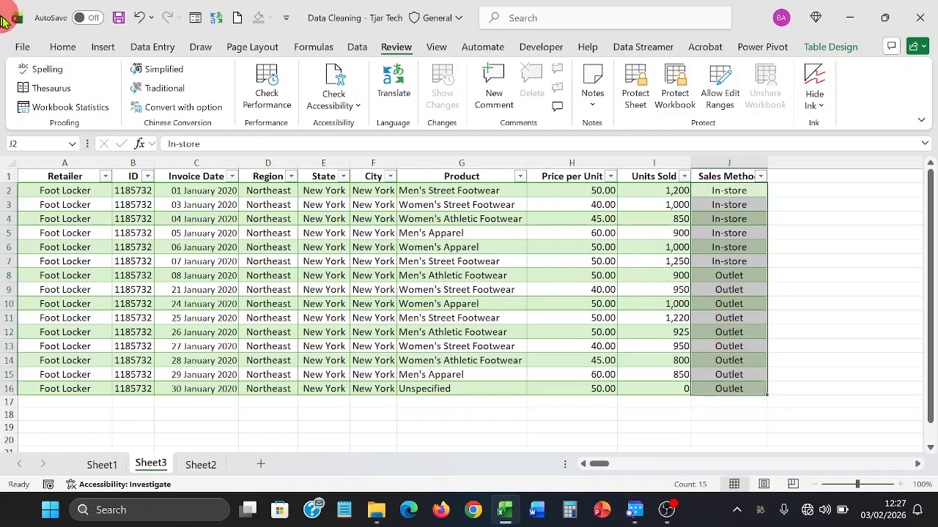
left_click(62, 46)
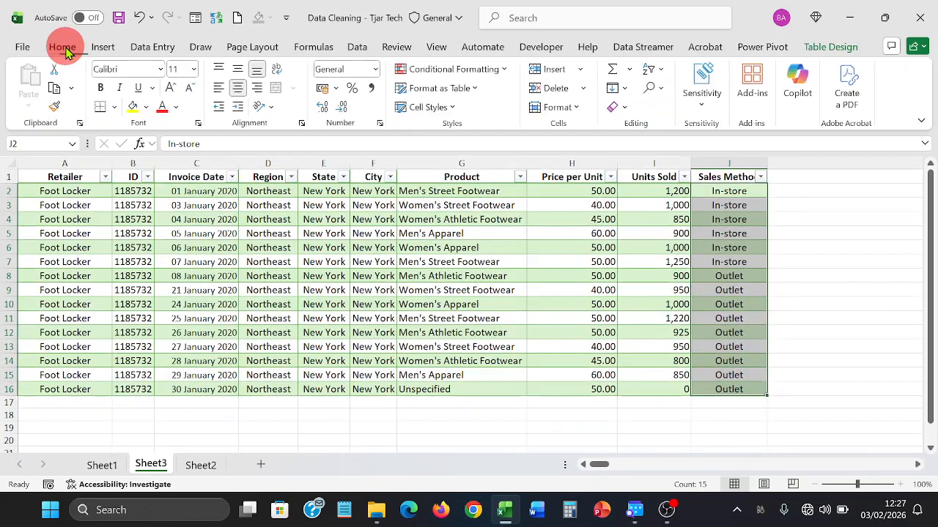
left_click(217, 91)
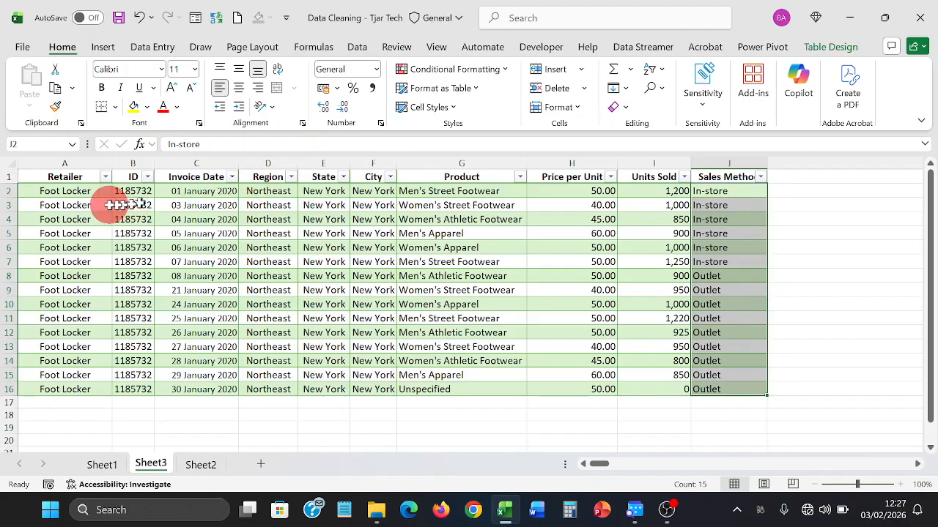
left_click_drag(86, 196, 76, 389)
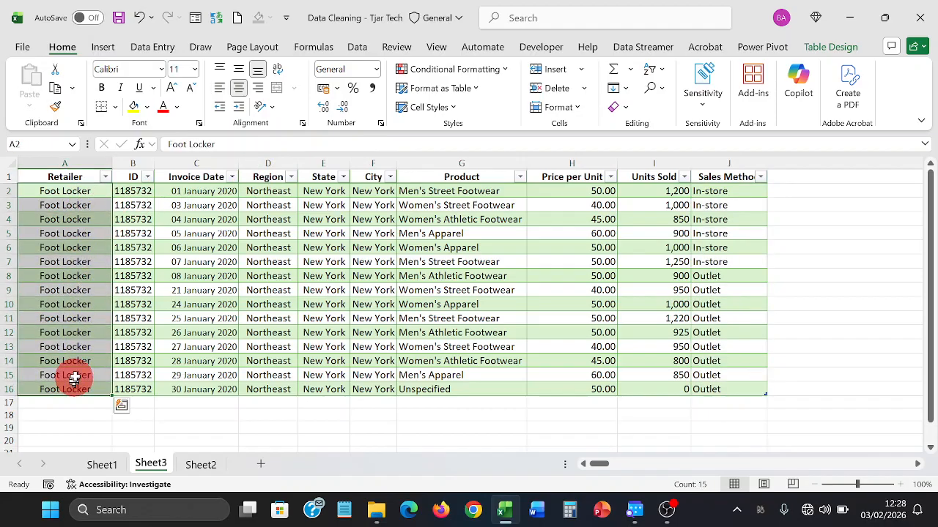
left_click(219, 88)
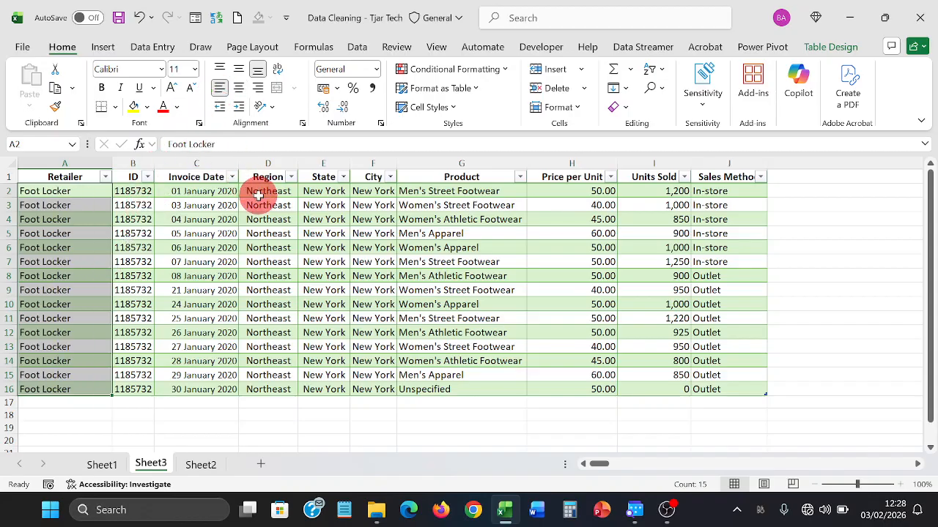
left_click_drag(256, 192, 429, 383)
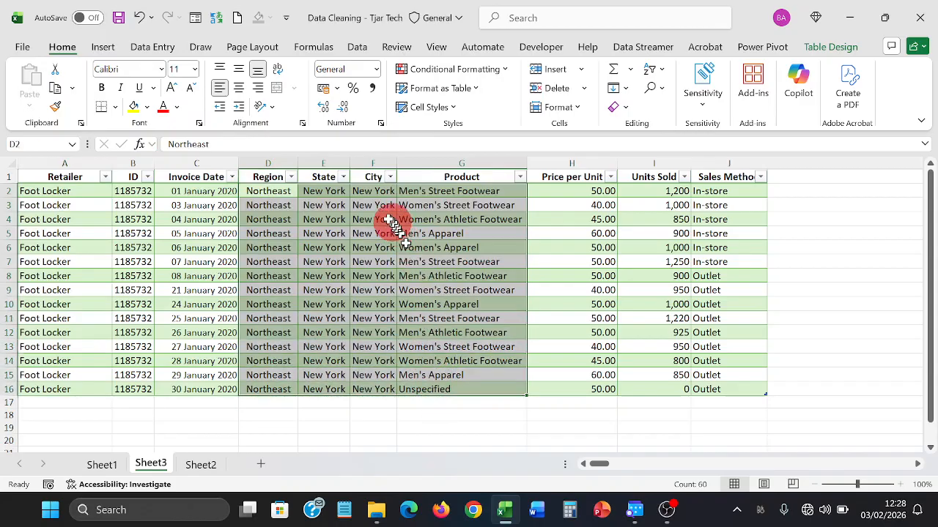
left_click(220, 87)
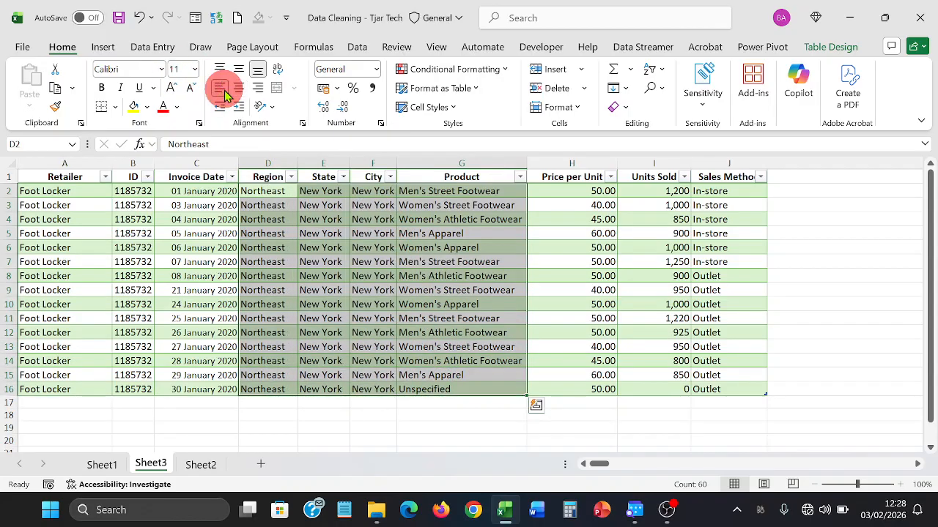
- Right-align the invoice dates at font size 11 and centre the ID values
left_click_drag(191, 192, 186, 386)
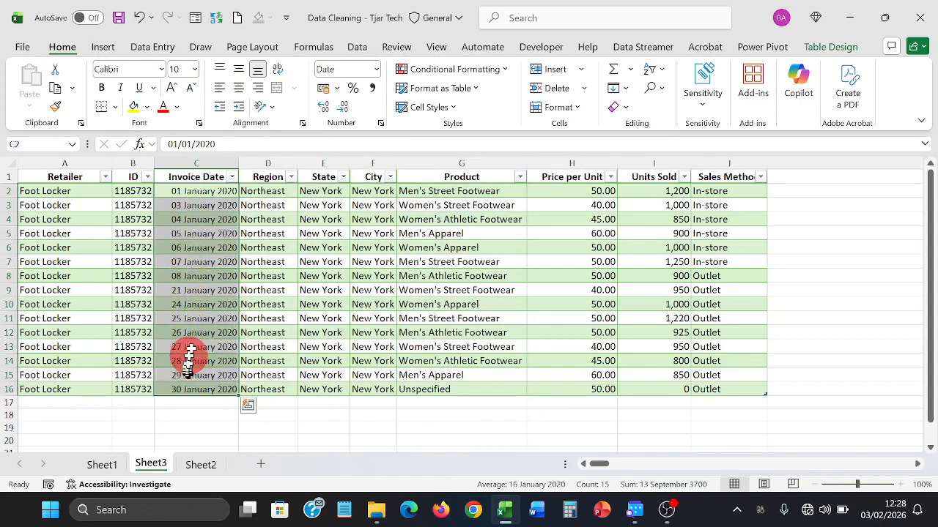
left_click(255, 89)
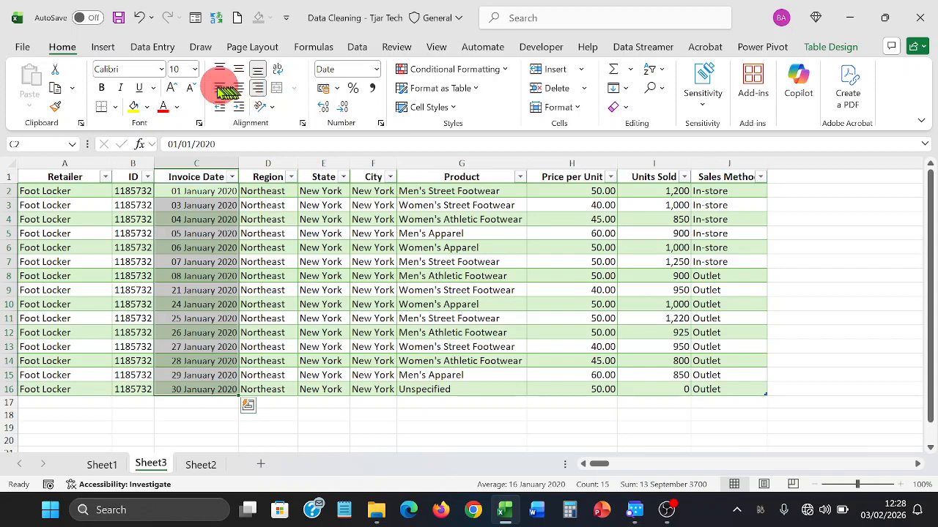
left_click(179, 86)
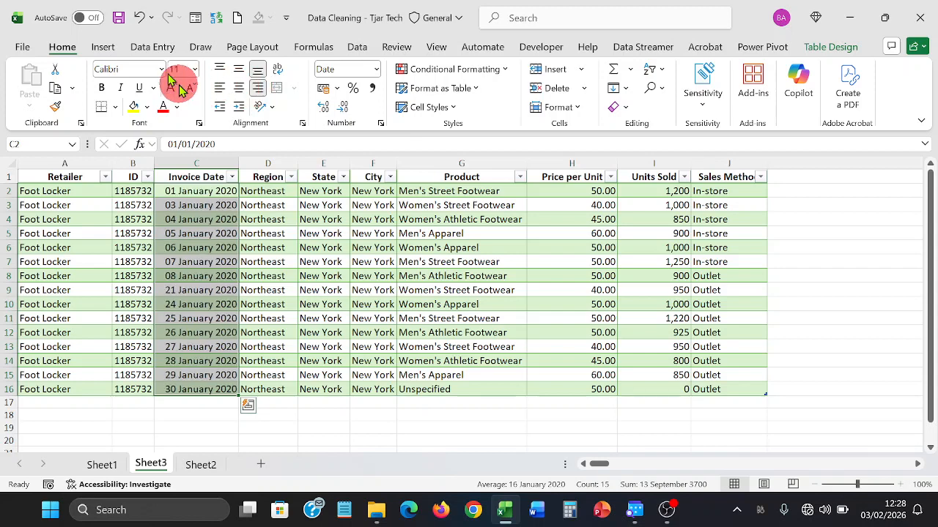
left_click(271, 219)
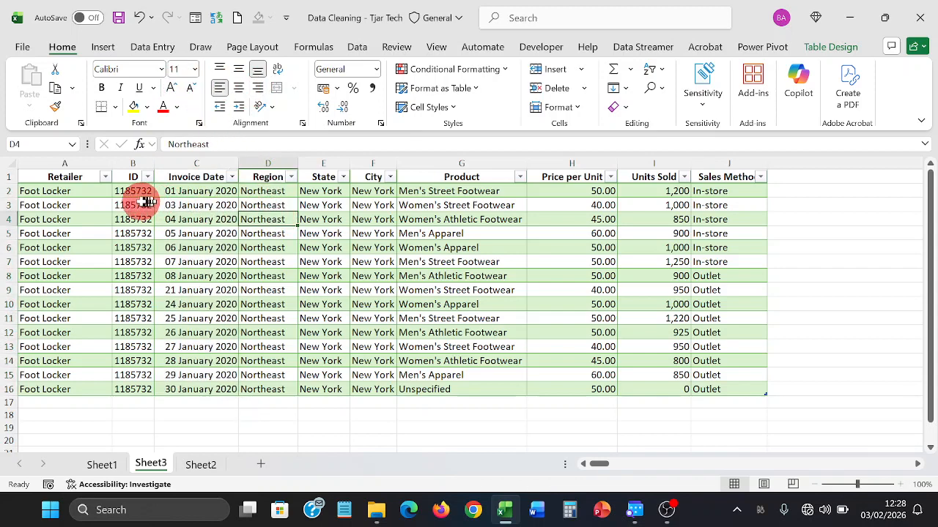
left_click_drag(135, 192, 126, 386)
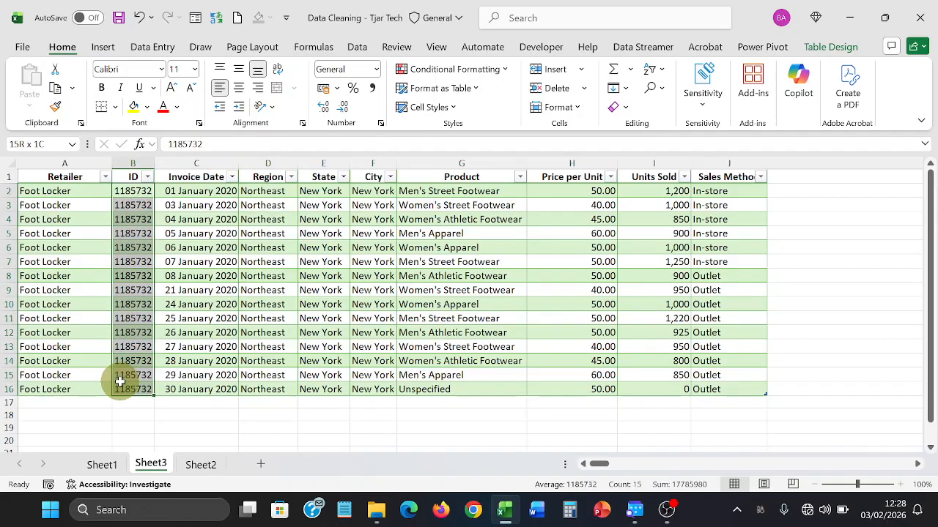
left_click(239, 88)
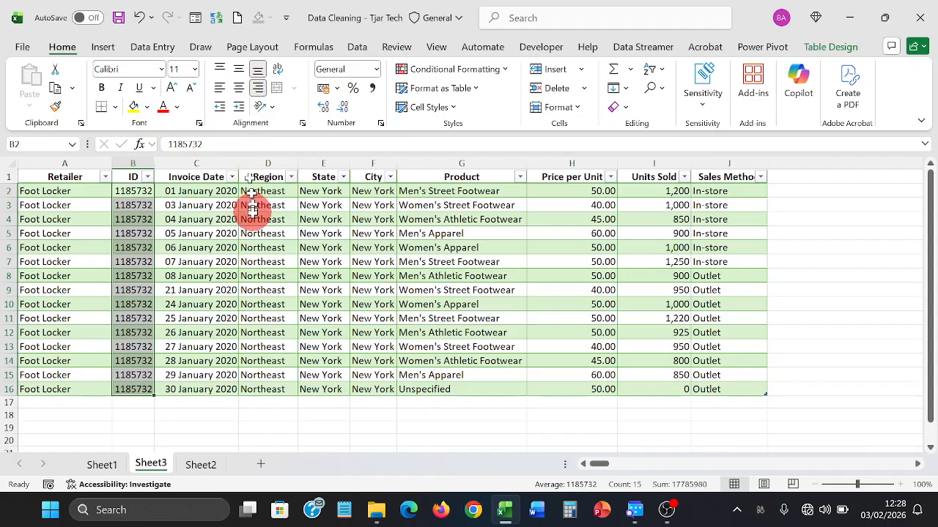
left_click(249, 232)
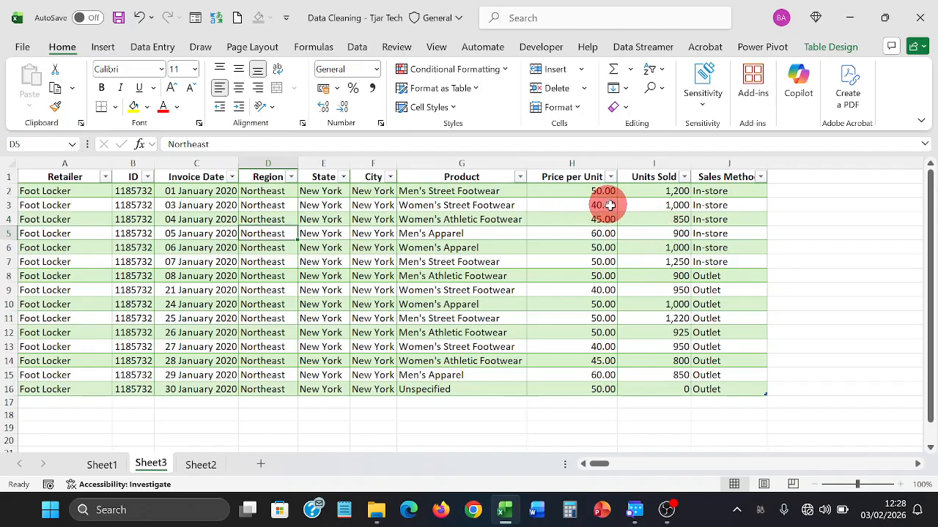
- Insert a column before Sales Method and enter =H2*I2 in J2
left_click(712, 156)
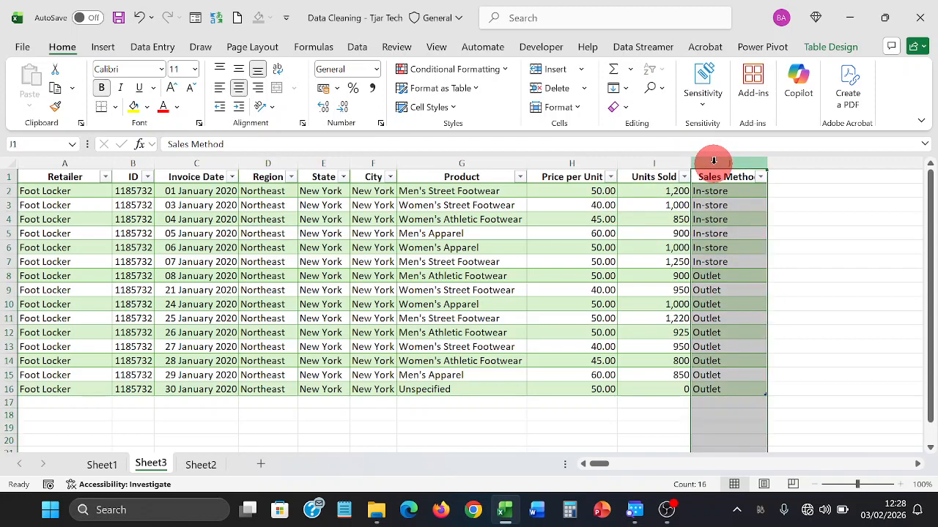
right_click(713, 161)
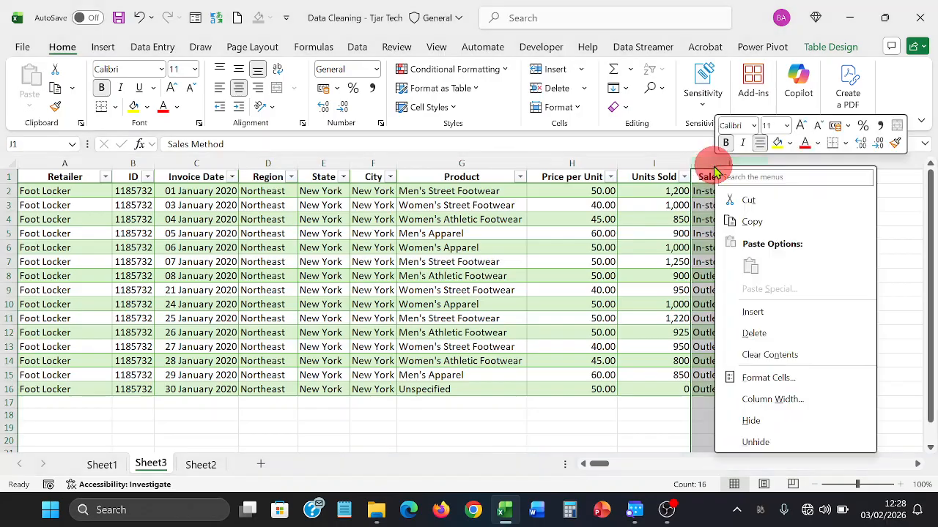
left_click(778, 312)
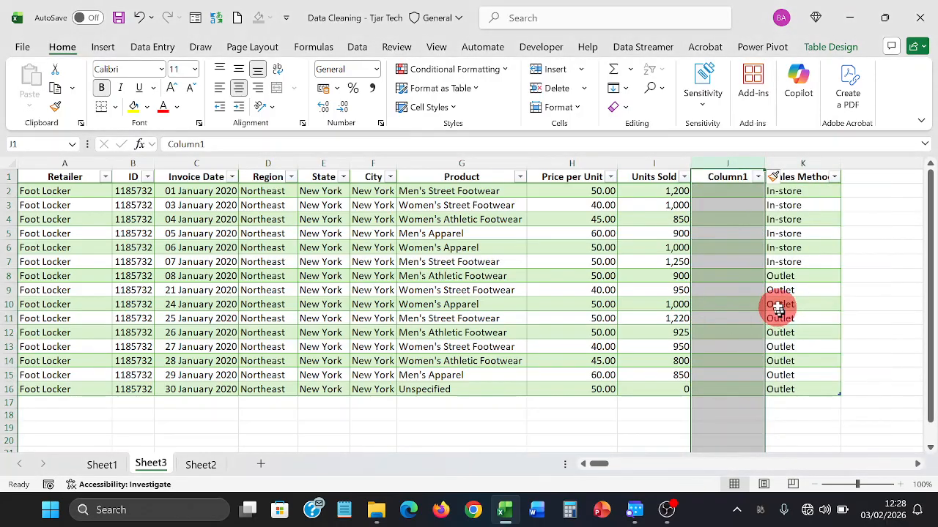
left_click(739, 194)
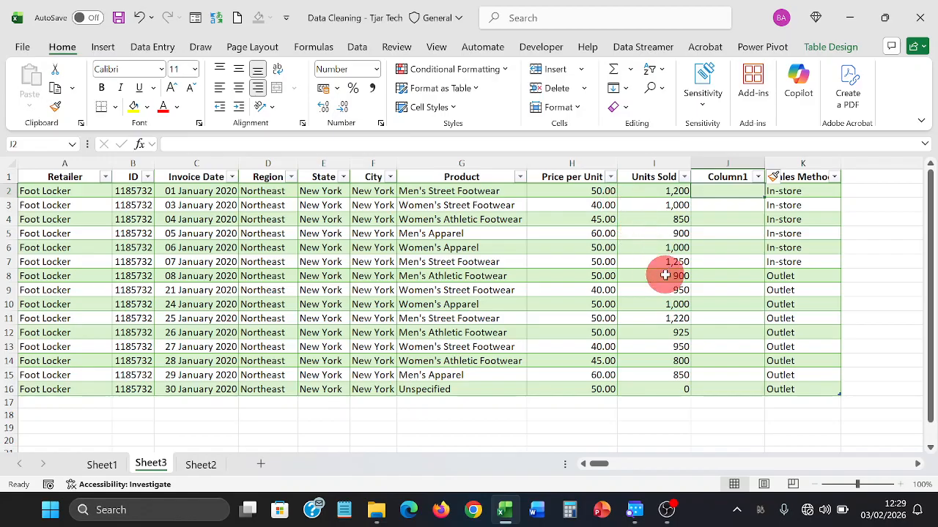
type("=h")
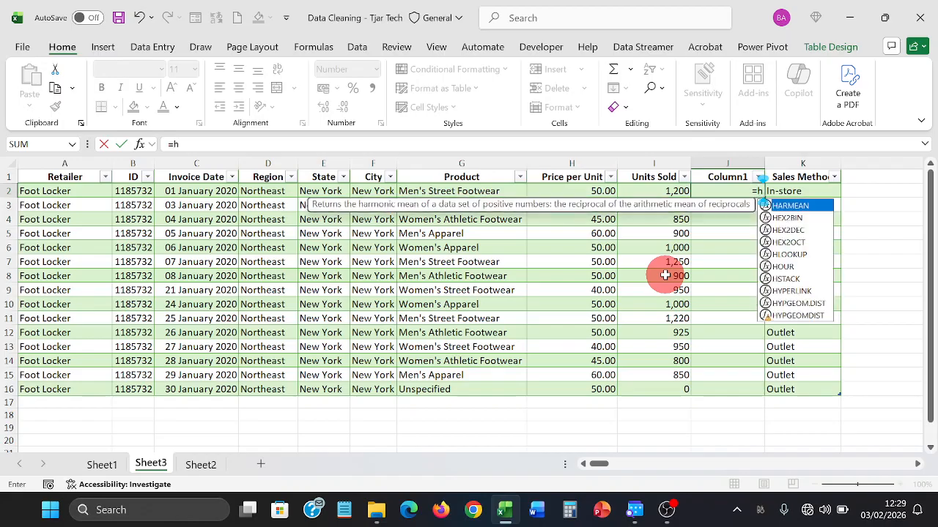
type("2")
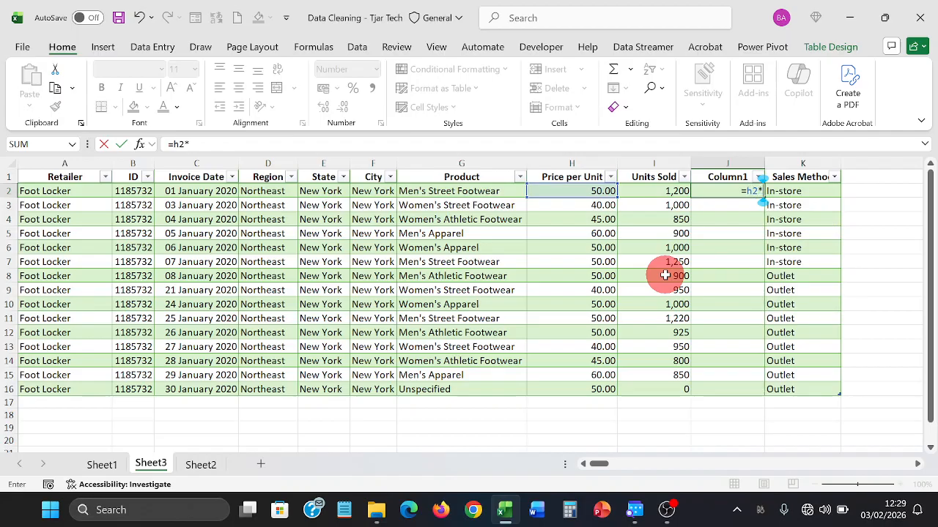
type("*i2")
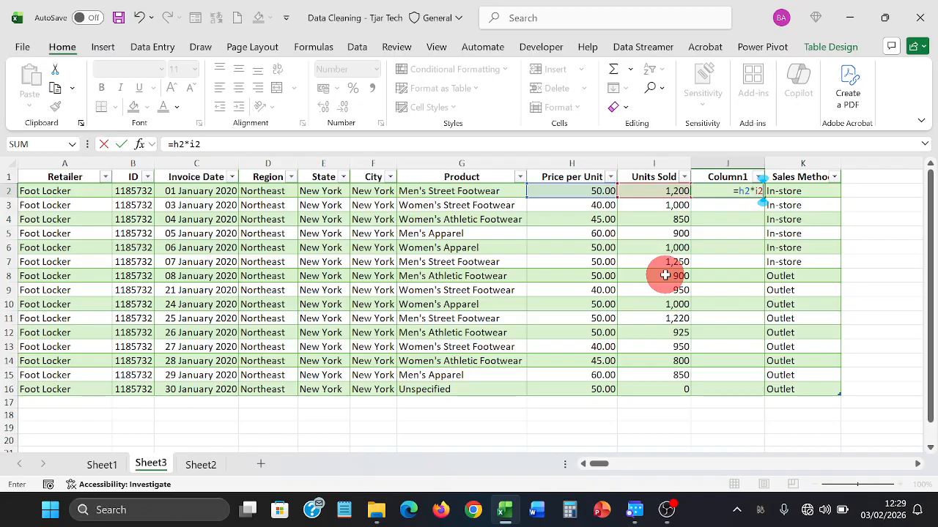
key("Return")
- Verify the J2 formula against price and units, then fill it down to J16
key("Up")
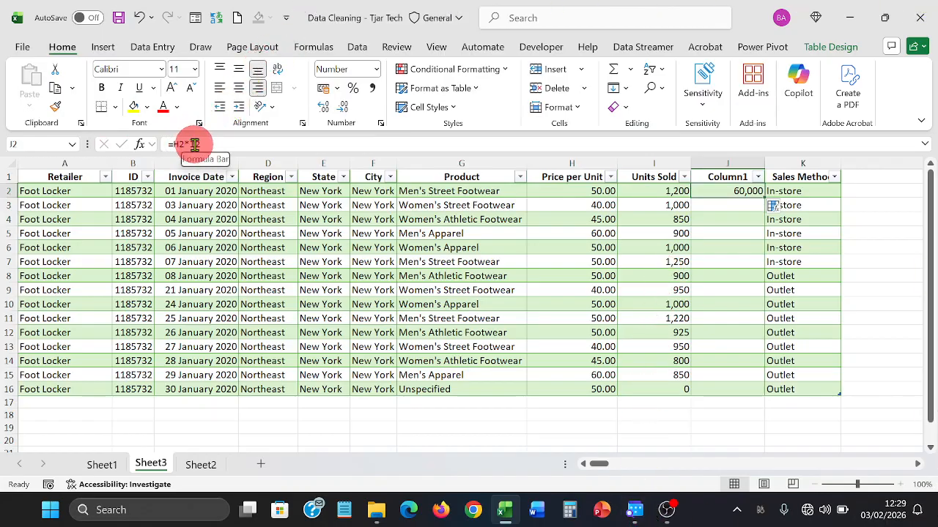
left_click(573, 189)
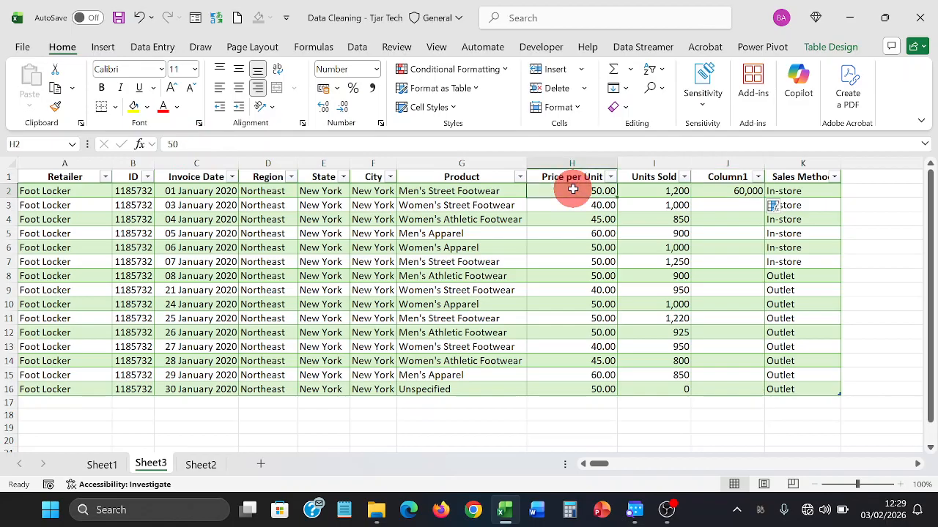
left_click(641, 189)
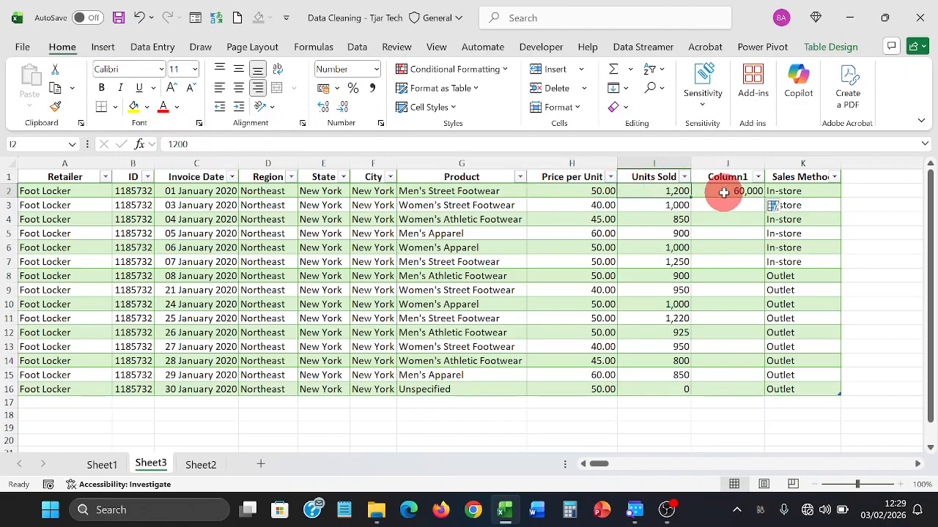
left_click(724, 192)
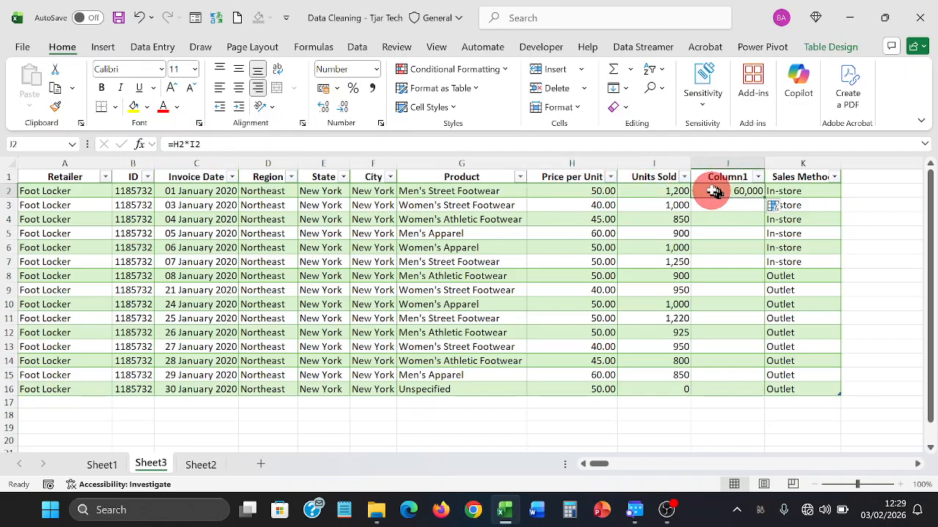
double_click(767, 197)
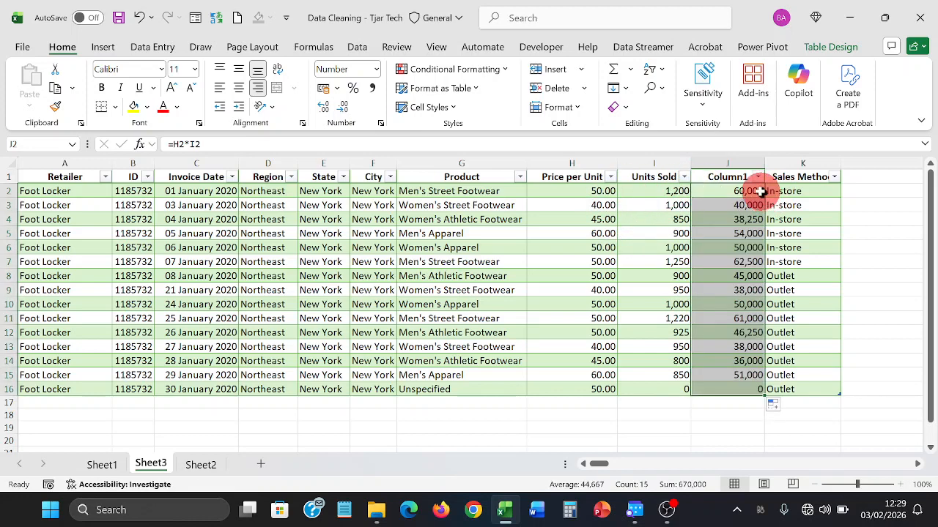
left_click(759, 192)
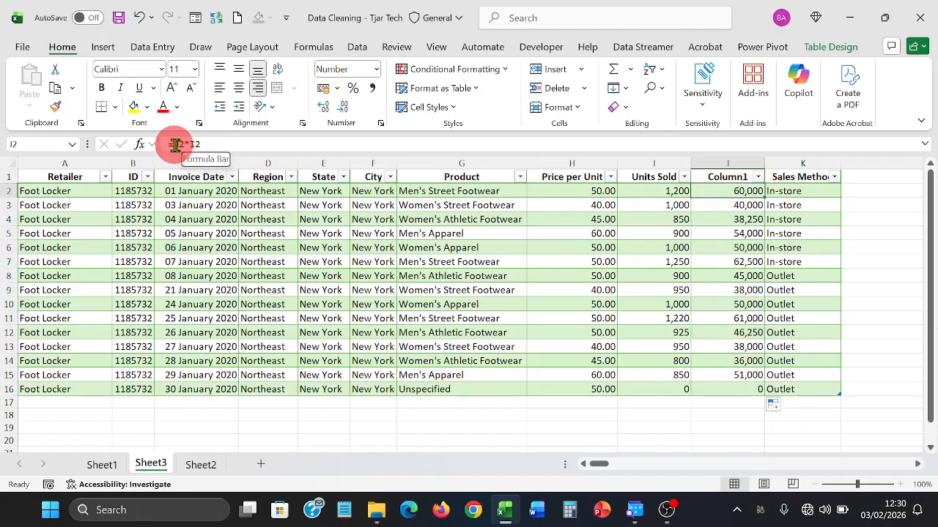
- Insert an empty Column2 before Column1 and copy the Column1 sales figures
left_click(716, 164)
right_click(717, 161)
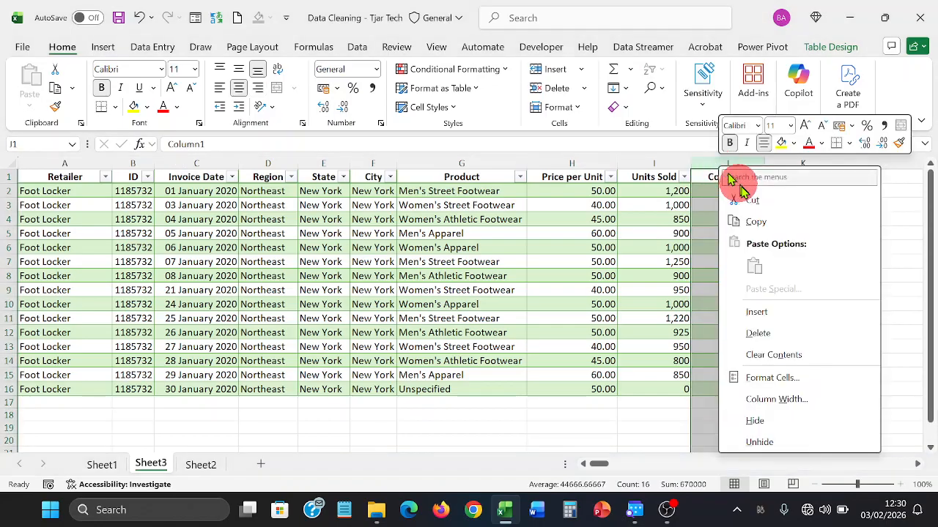
left_click(756, 312)
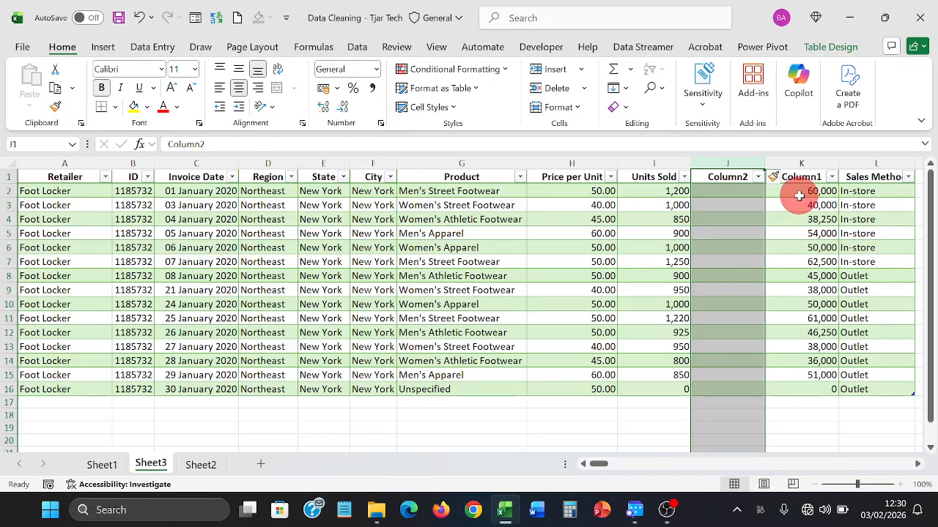
left_click_drag(799, 192, 821, 271)
left_click_drag(819, 328, 809, 379)
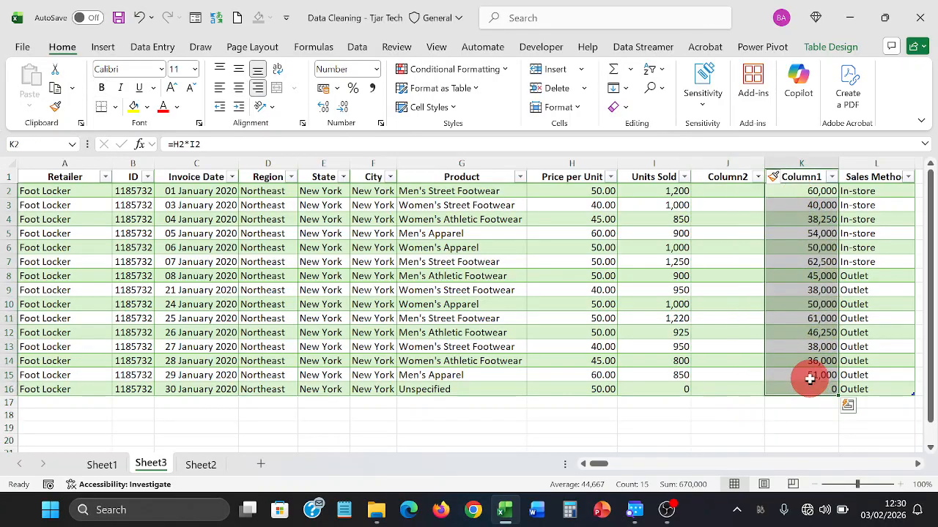
right_click(807, 332)
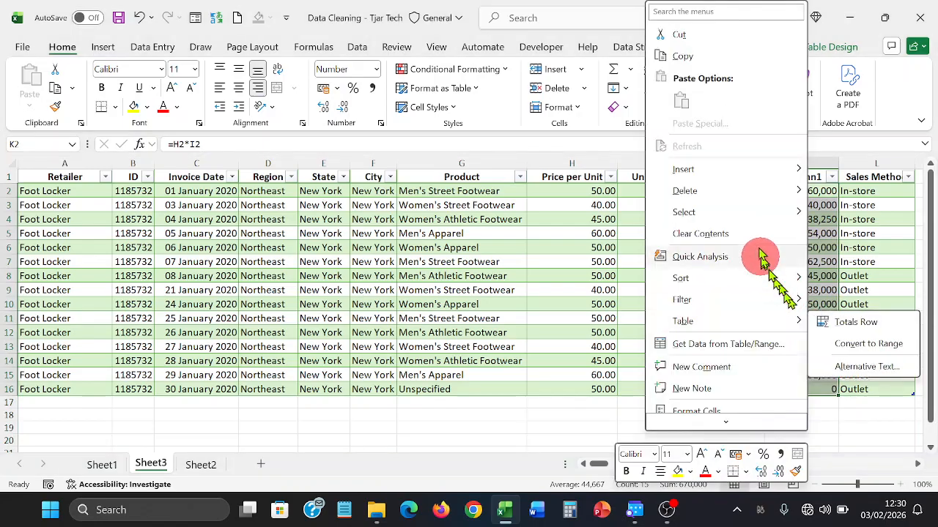
left_click(702, 57)
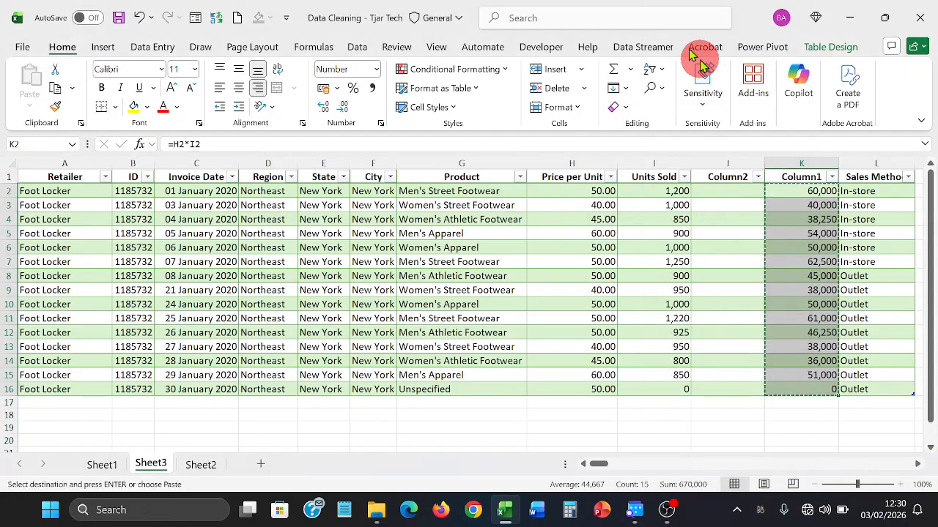
- Paste the figures as values into Column2 and delete the Column1 formula column
left_click(719, 196)
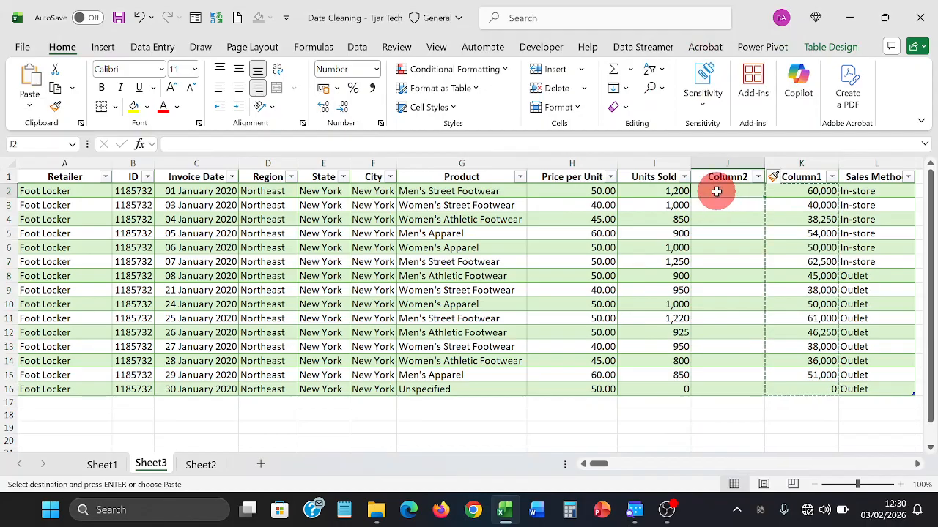
right_click(717, 189)
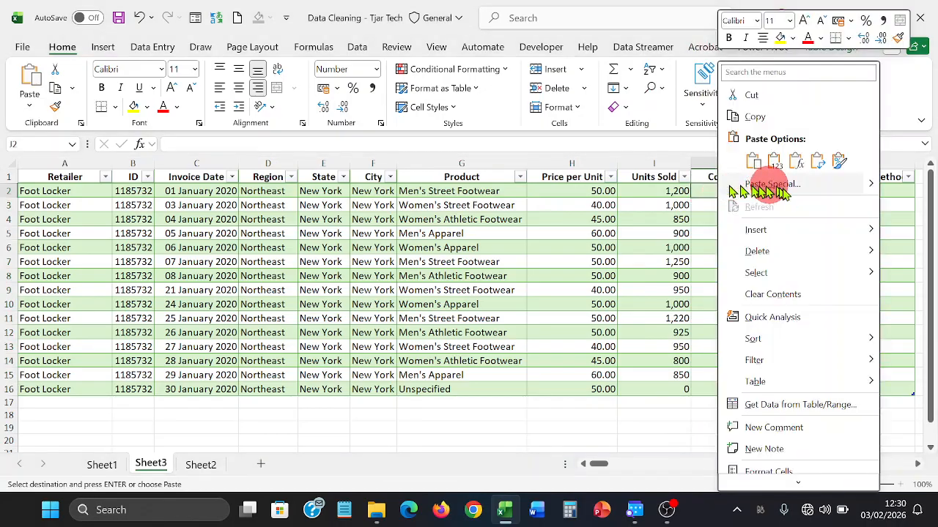
mouse_move(866, 189)
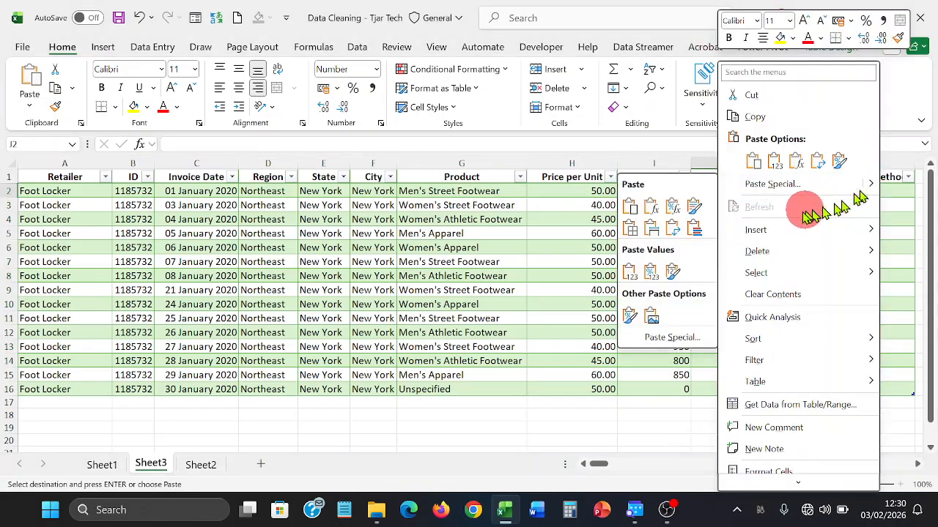
left_click(632, 270)
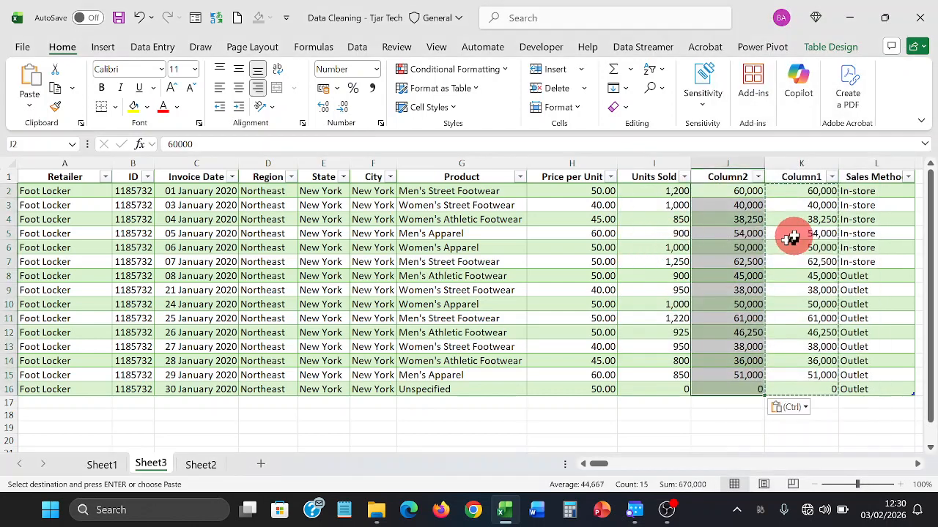
left_click(802, 165)
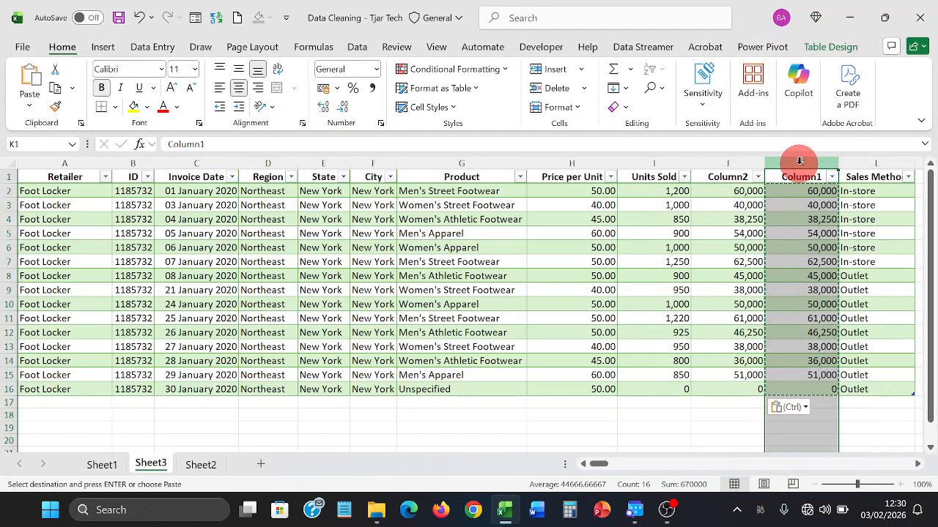
right_click(801, 166)
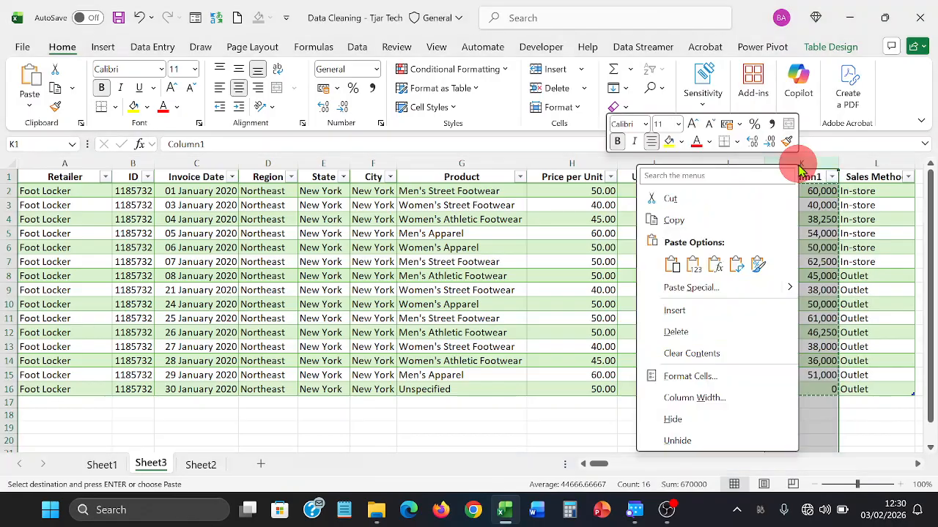
left_click(711, 333)
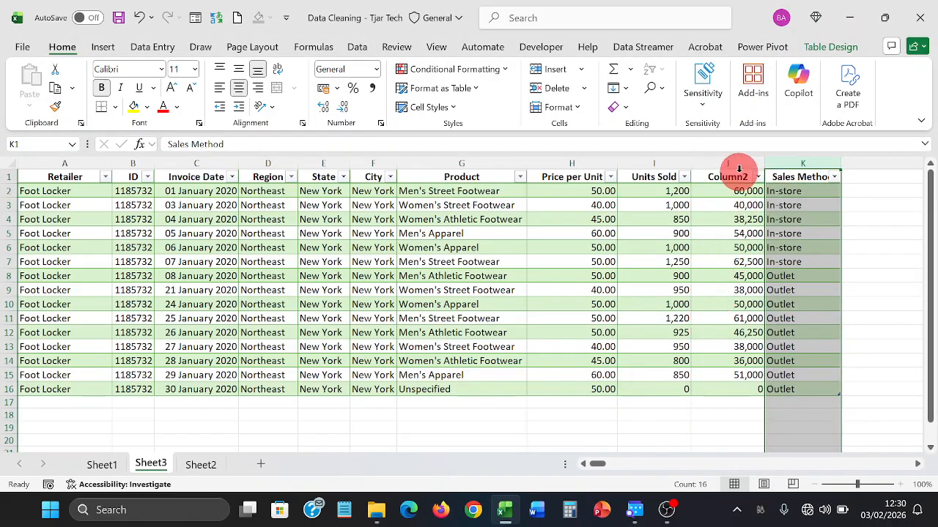
- Rename the Column2 header to total_sales
left_click(738, 174)
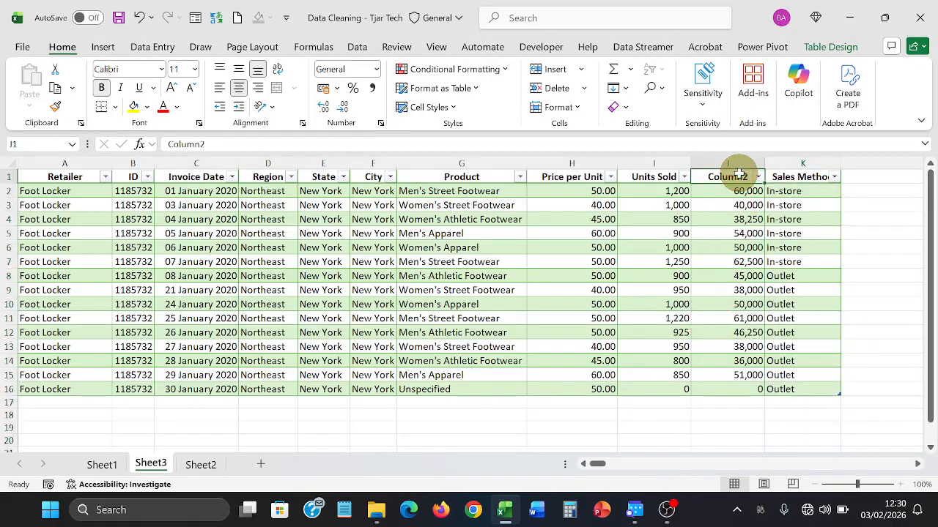
left_click(679, 144)
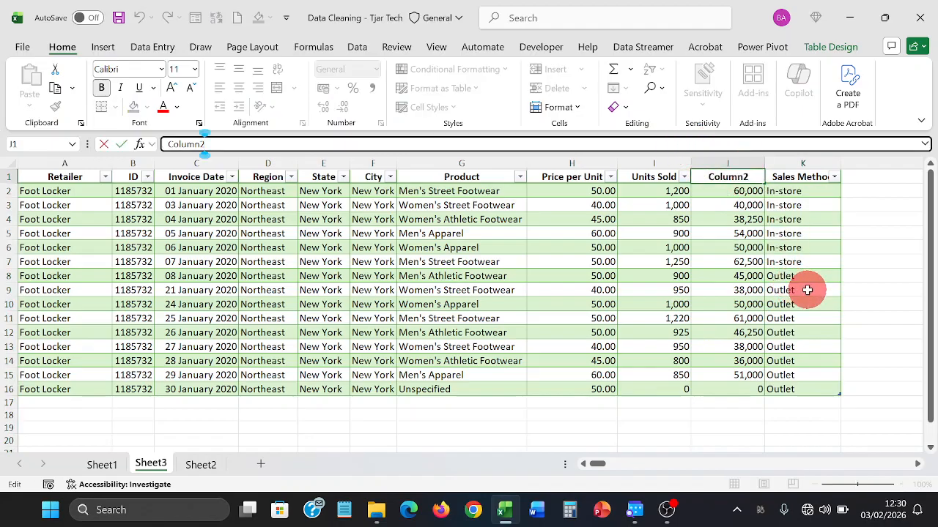
key("BackSpace")
key("BackSpace")
key("BackSpace")
key("BackSpace")
key("BackSpace")
key("BackSpace")
key("BackSpace")
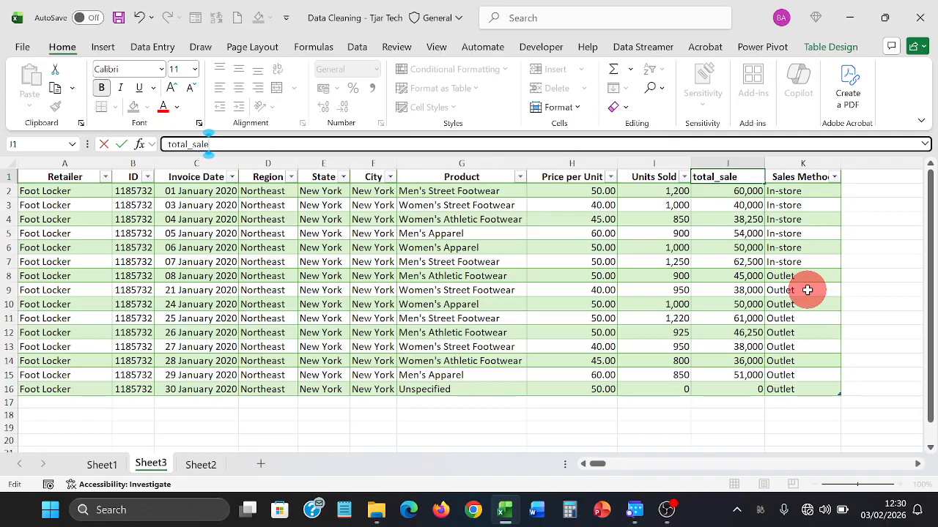
key("Return")
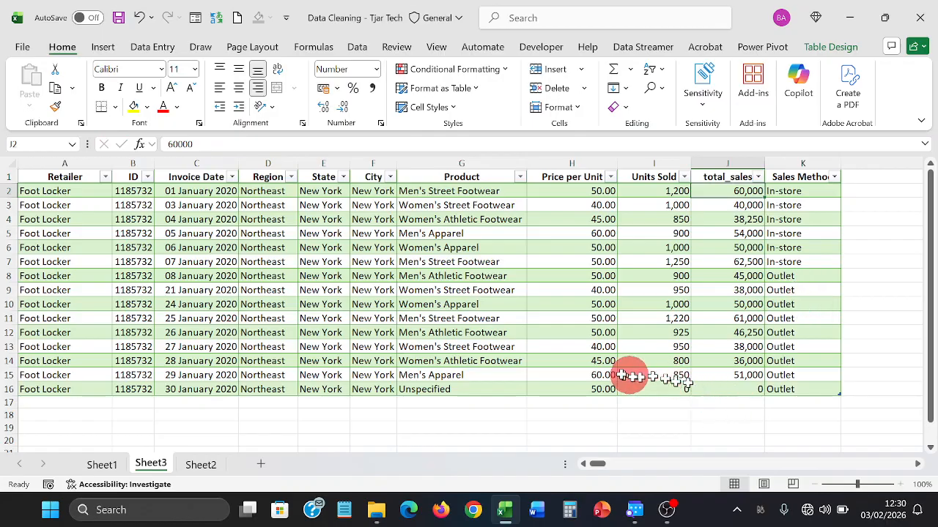
left_click(729, 177)
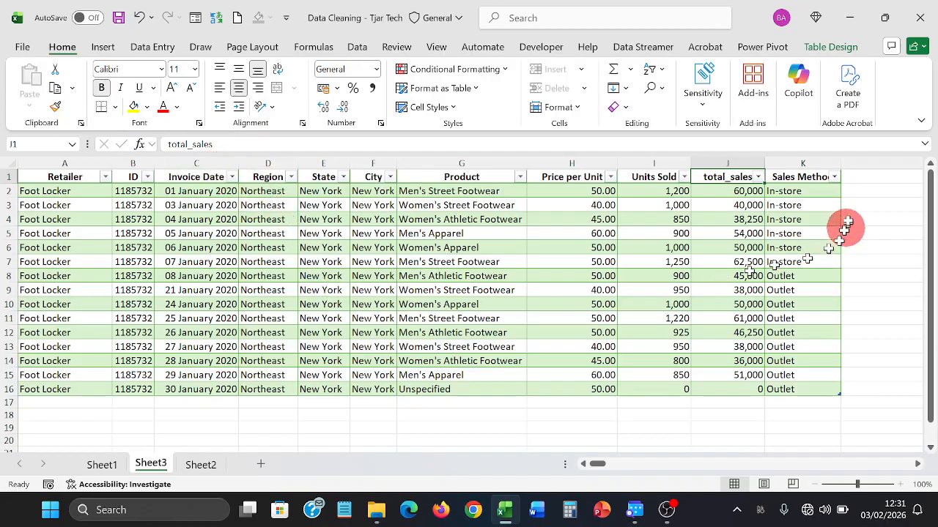
- Rename the Sales Method header to sales_method and Units Sold to unit_sold
left_click(802, 176)
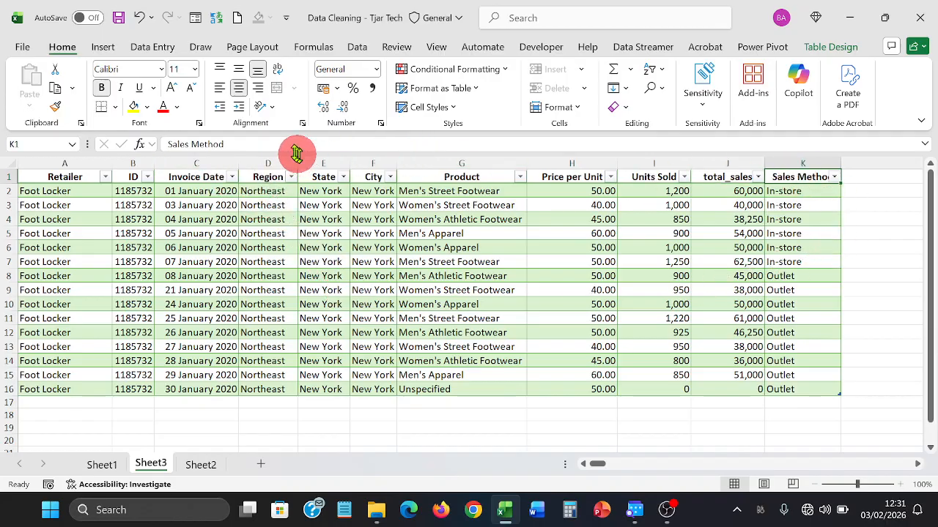
left_click_drag(278, 143, 142, 151)
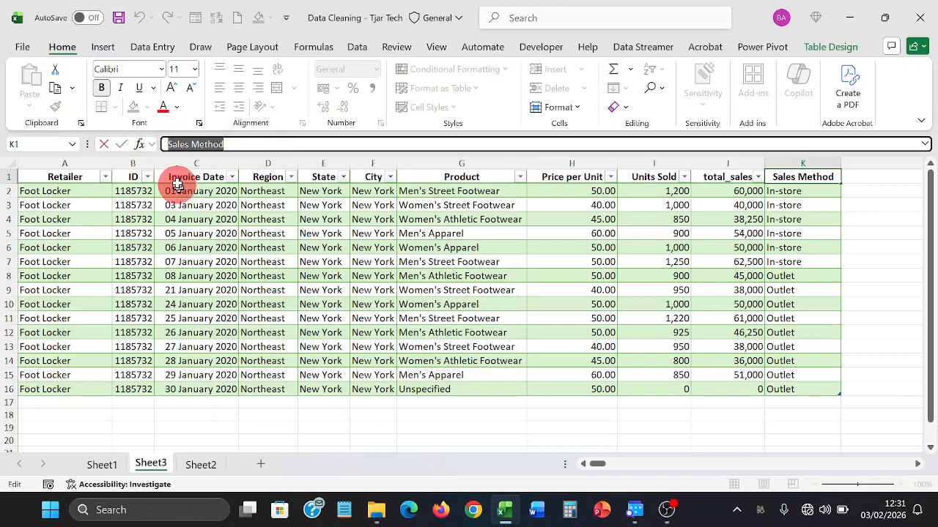
type("s")
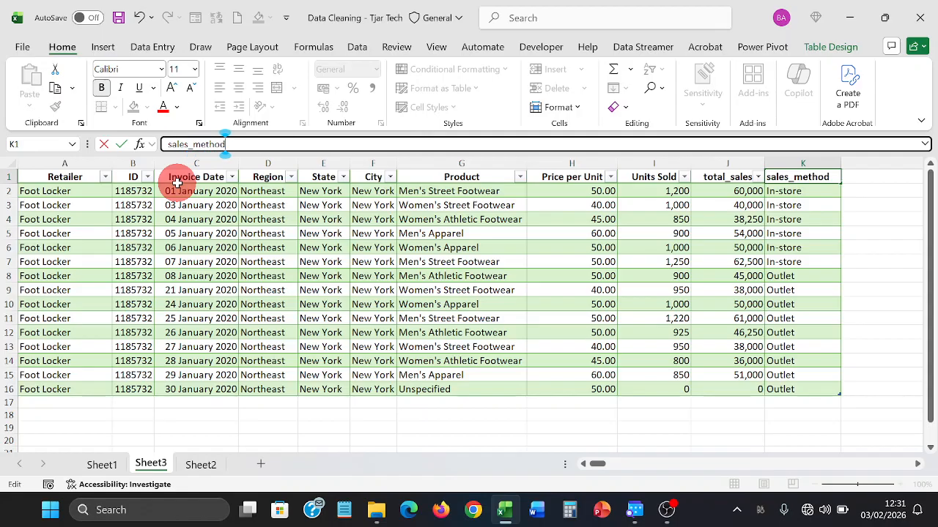
key("Return")
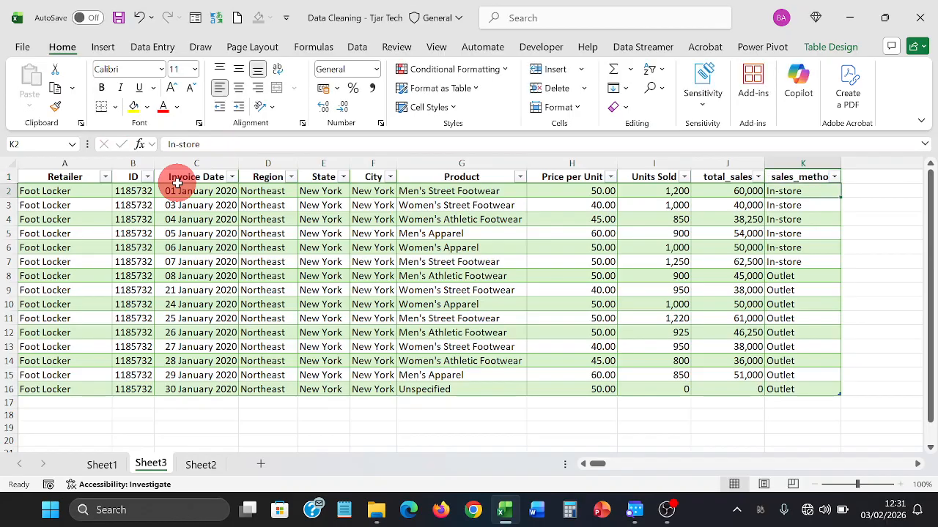
key("Up")
key("Left")
key("Left")
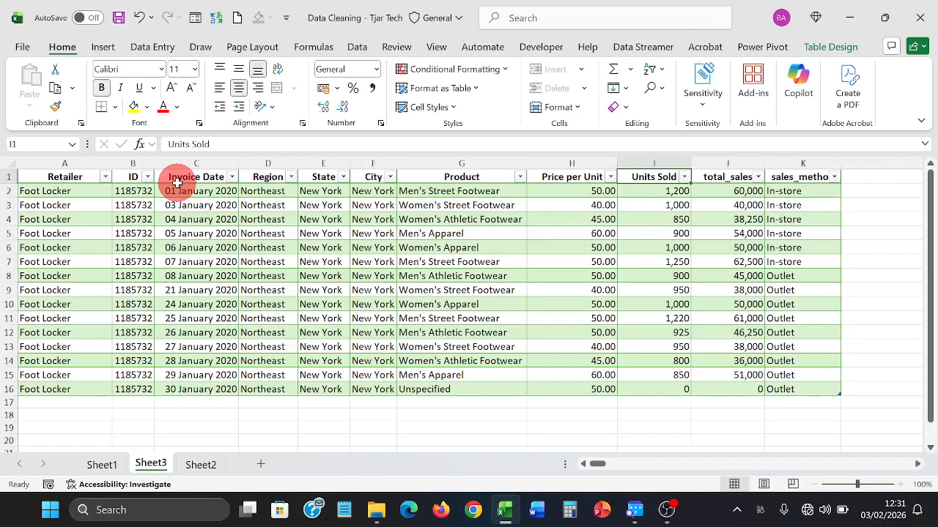
left_click(260, 141)
key("BackSpace")
key("BackSpace")
key("BackSpace")
key("BackSpace")
key("BackSpace")
key("BackSpace")
key("BackSpace")
key("BackSpace")
key("BackSpace")
key("BackSpace")
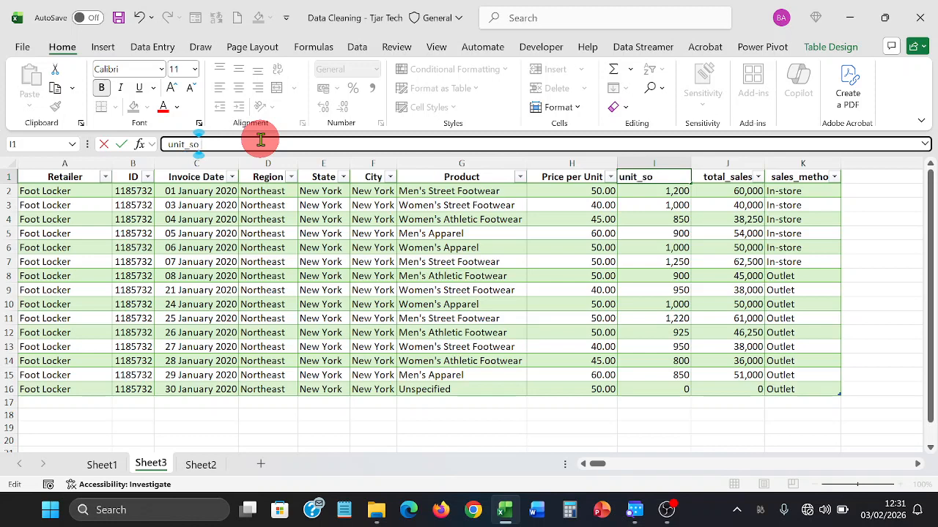
key("Return")
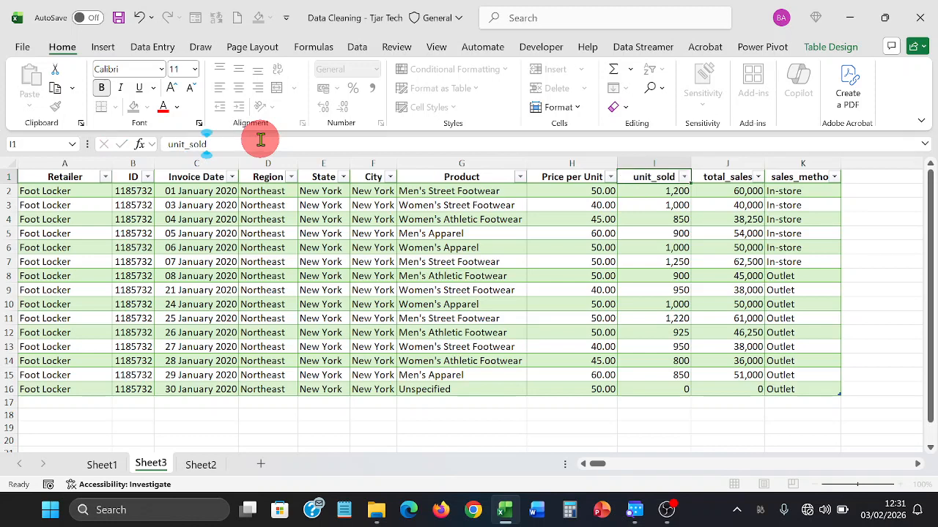
key("Up")
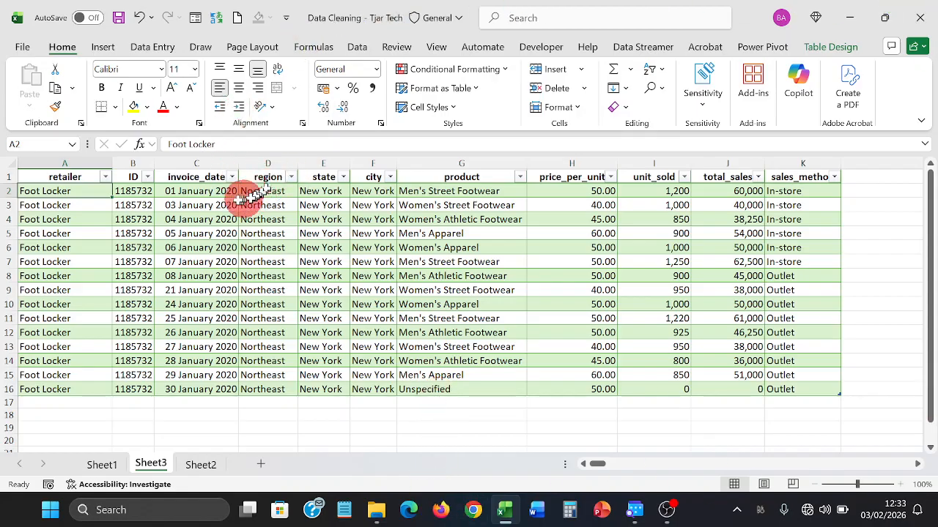
left_click(196, 215)
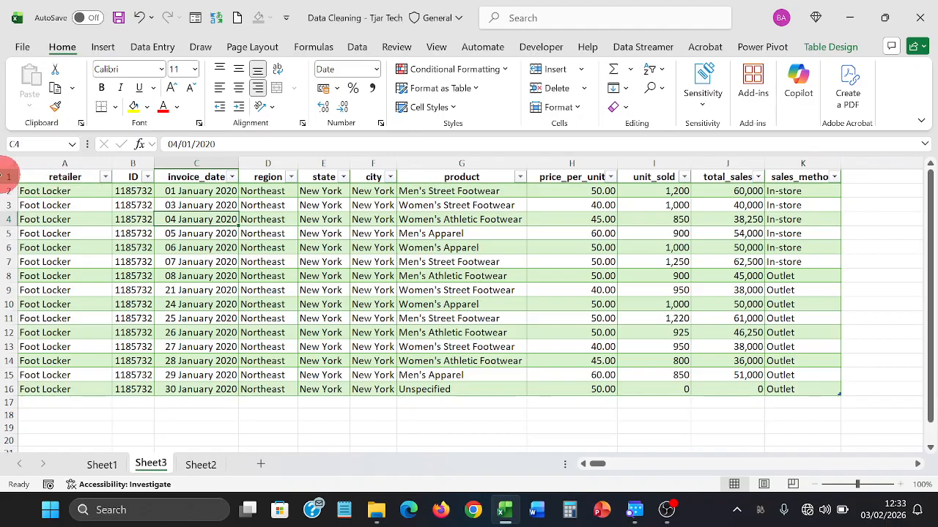
left_click(7, 175)
left_click(271, 233)
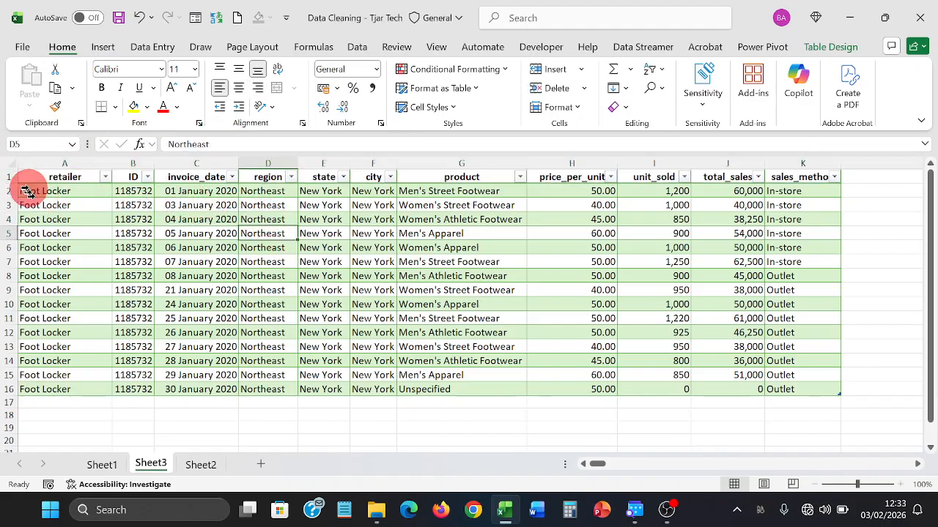
left_click(82, 201)
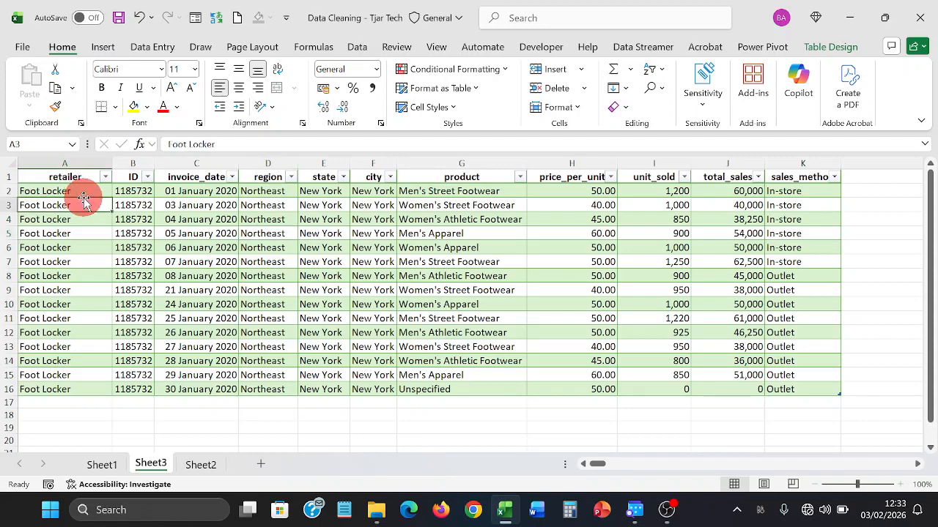
key("Down")
key("Down")
key("Down")
key("Down")
key("Down")
key("Down")
key("Down")
key("Down")
key("Down")
key("Down")
key("Down")
key("Down")
key("Down")
key("Down")
key("Down")
key("Down")
key("Down")
key("Down")
key("Down")
key("Down")
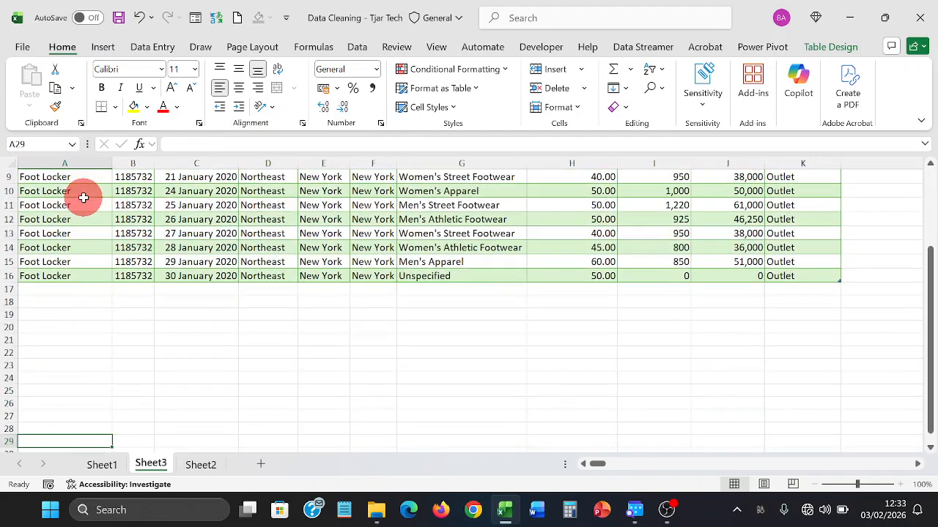
key("Down")
key("Down")
key("Down")
key("Down")
key("Down")
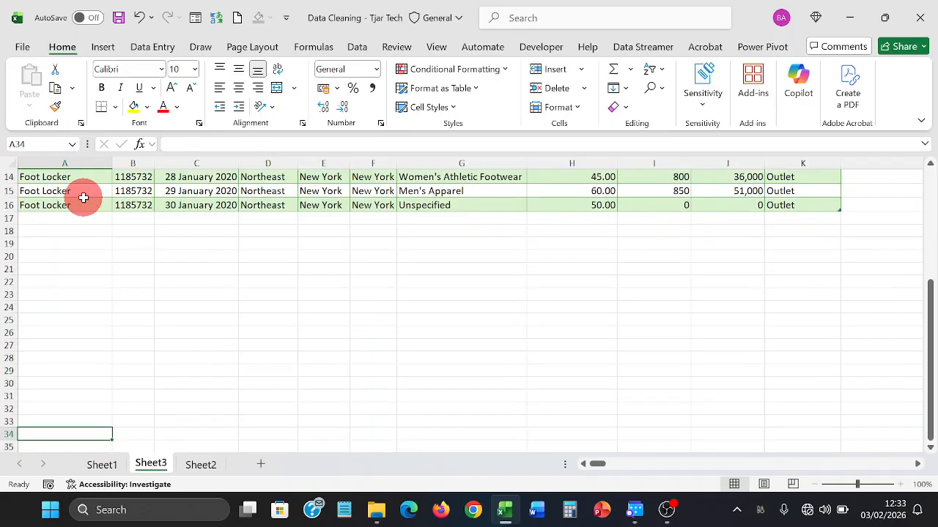
key("Up")
key("Up")
key("Up")
key("Up")
key("Up")
key("Up")
key("Up")
key("Up")
key("Up")
key("Up")
key("Up")
key("Up")
key("Up")
key("Up")
key("Up")
key("Up")
key("Up")
key("Up")
key("Up")
key("Up")
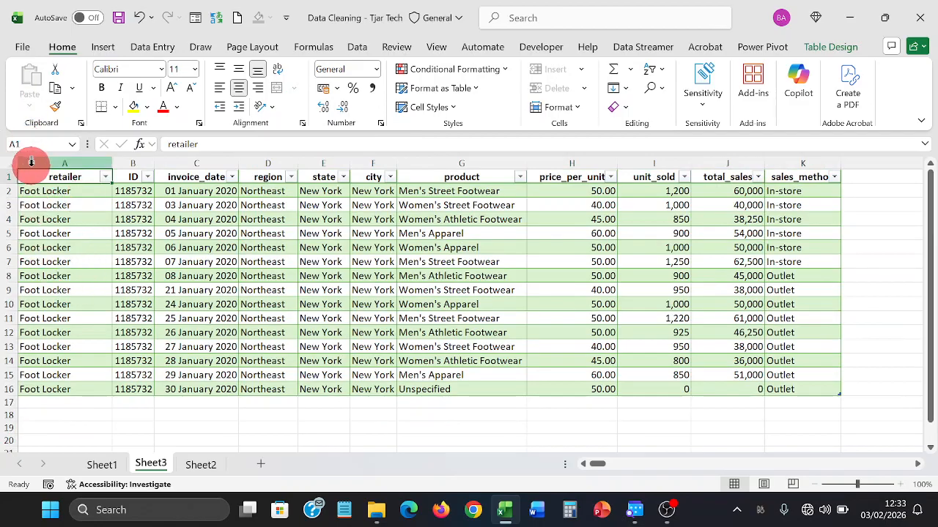
left_click(4, 178)
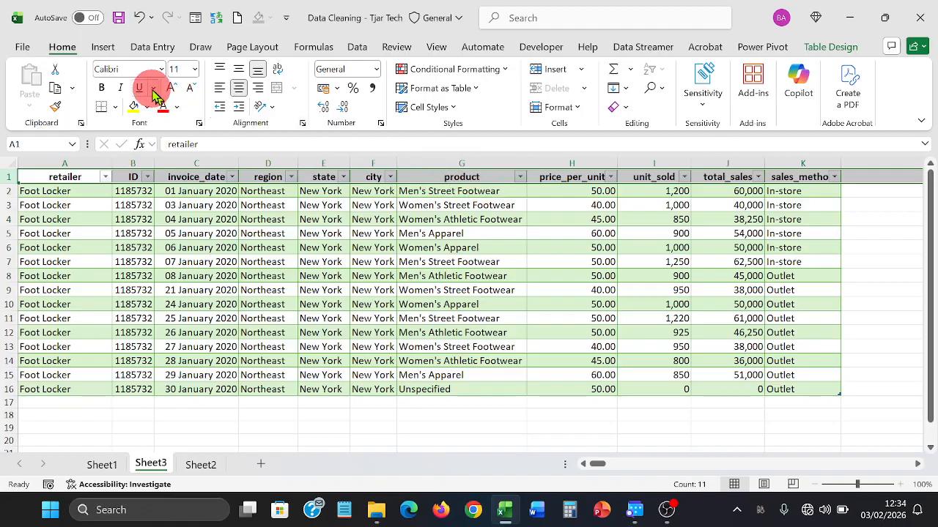
- Switch to the View tab and select header row 1, after glancing at Data and Insert
left_click(359, 53)
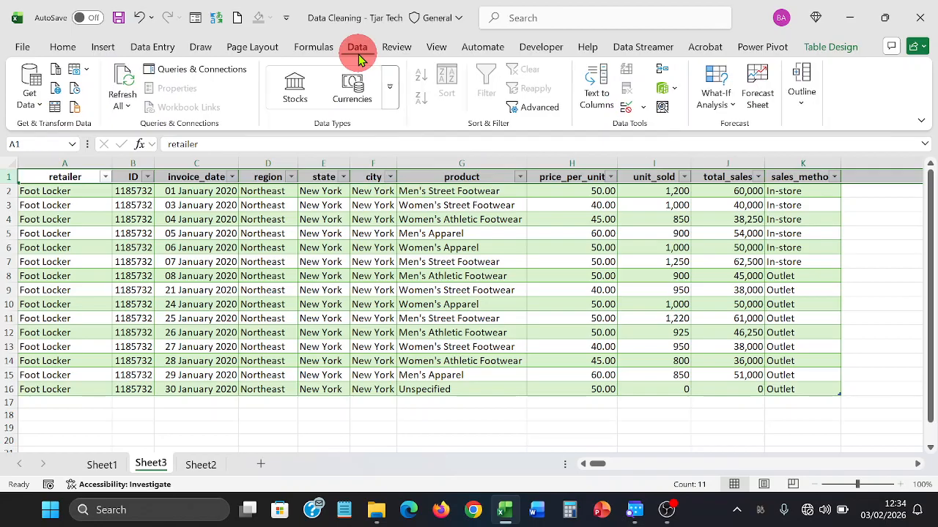
left_click(101, 60)
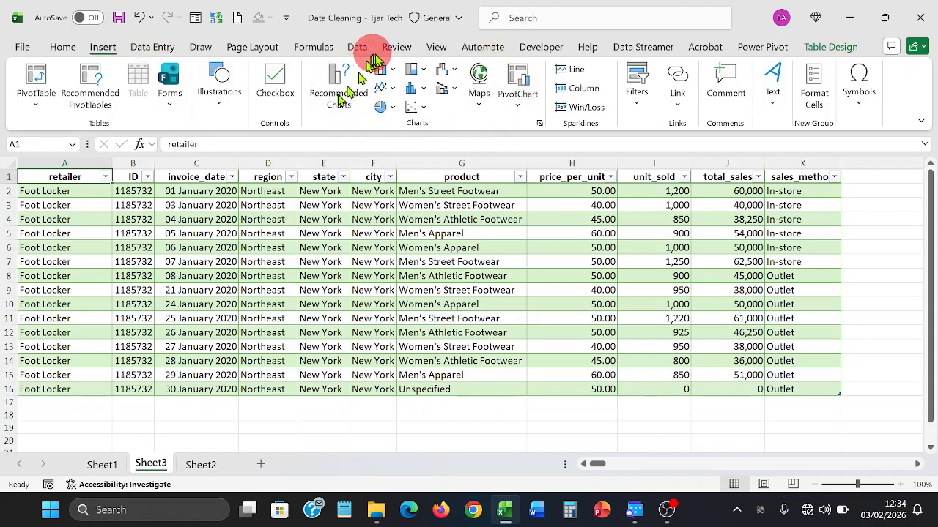
left_click(436, 47)
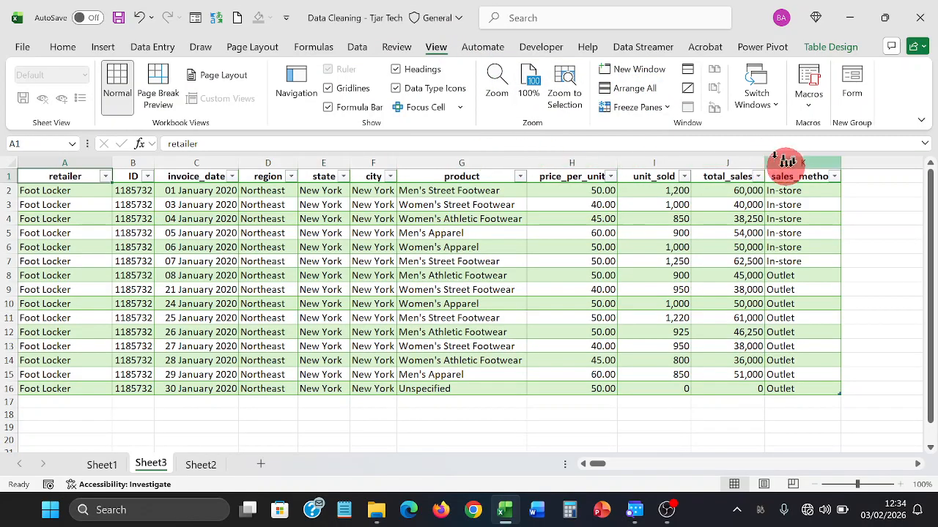
left_click(4, 176)
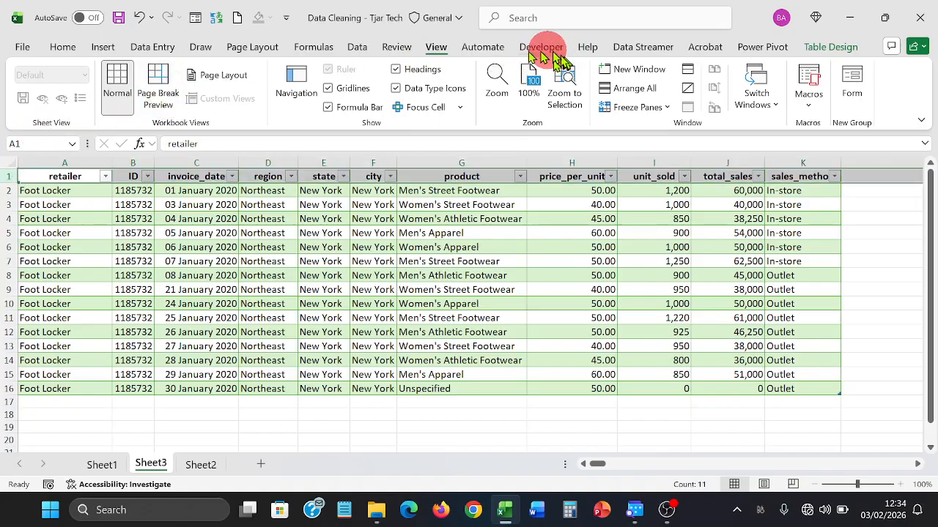
- Freeze the top row and scroll down to confirm the header stays visible
left_click(659, 107)
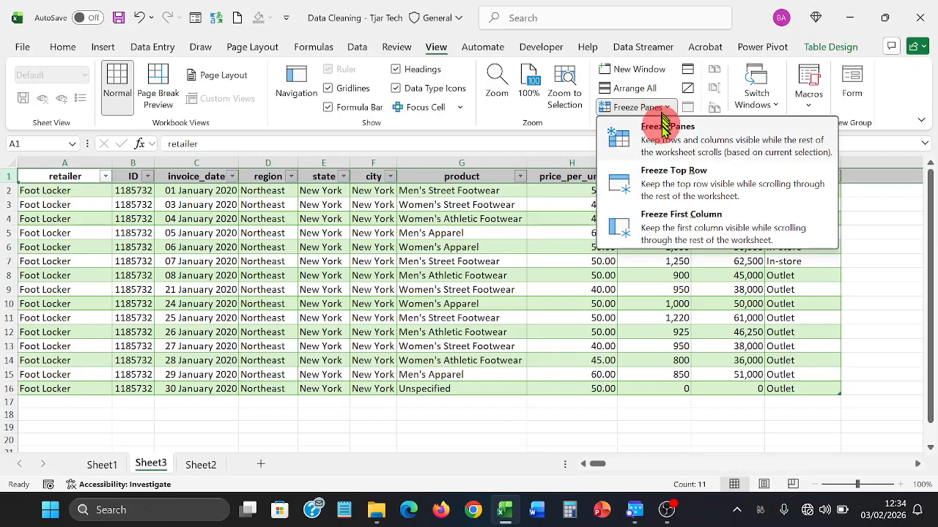
left_click(674, 182)
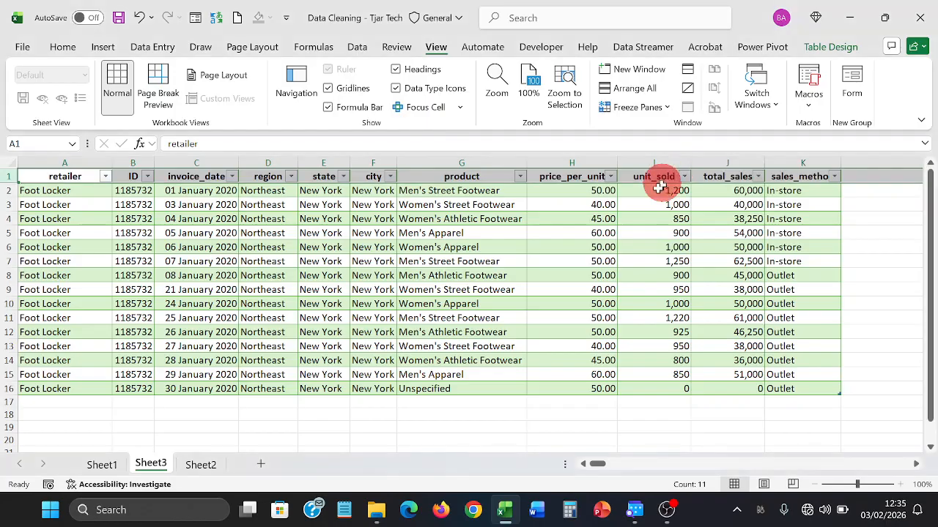
left_click(590, 228)
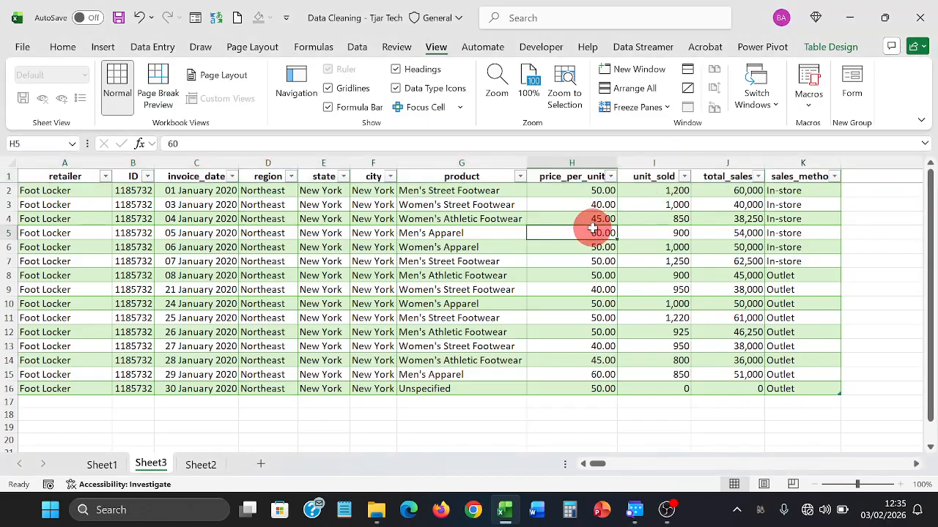
key("Down")
key("Down")
key("Down")
key("Down")
key("Down")
key("Down")
key("Down")
key("Down")
key("Down")
key("Down")
key("Down")
key("Down")
key("Down")
key("Down")
key("Down")
key("Down")
key("Down")
key("Down")
key("Down")
key("Down")
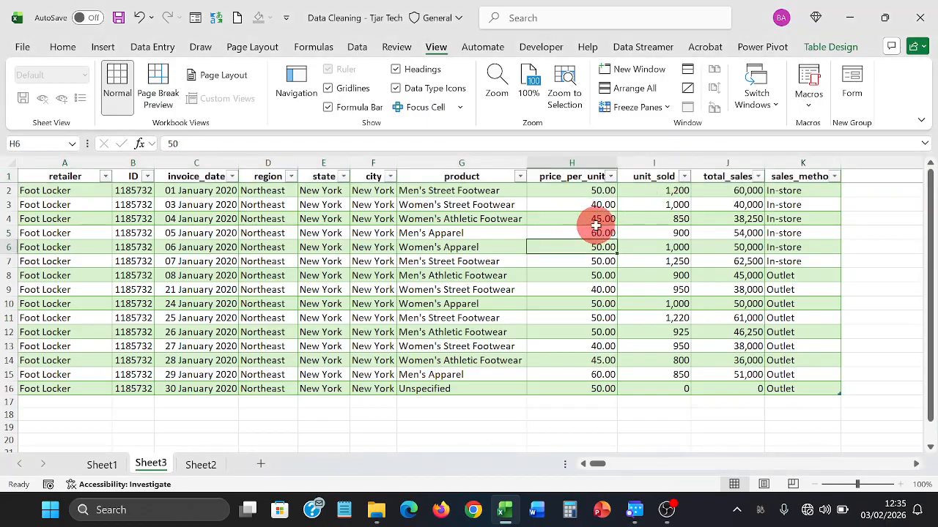
key("Down")
key("Down")
key("Down")
key("Down")
key("Down")
key("Down")
key("Down")
key("Down")
key("Down")
key("Down")
key("Down")
key("Down")
key("Down")
key("Down")
key("Down")
key("Down")
key("Down")
key("Down")
key("Down")
key("Down")
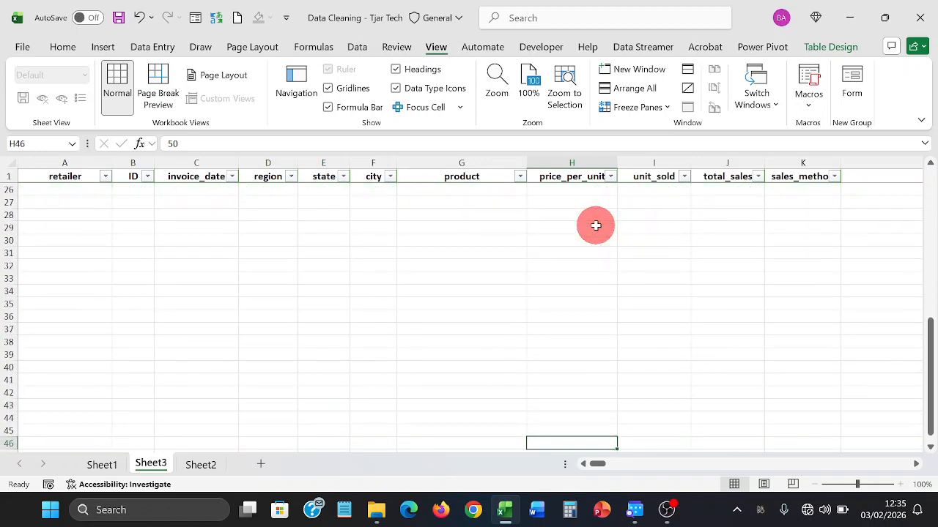
key("Down")
key("Down")
key("Down")
key("Down")
key("Down")
key("Down")
key("Down")
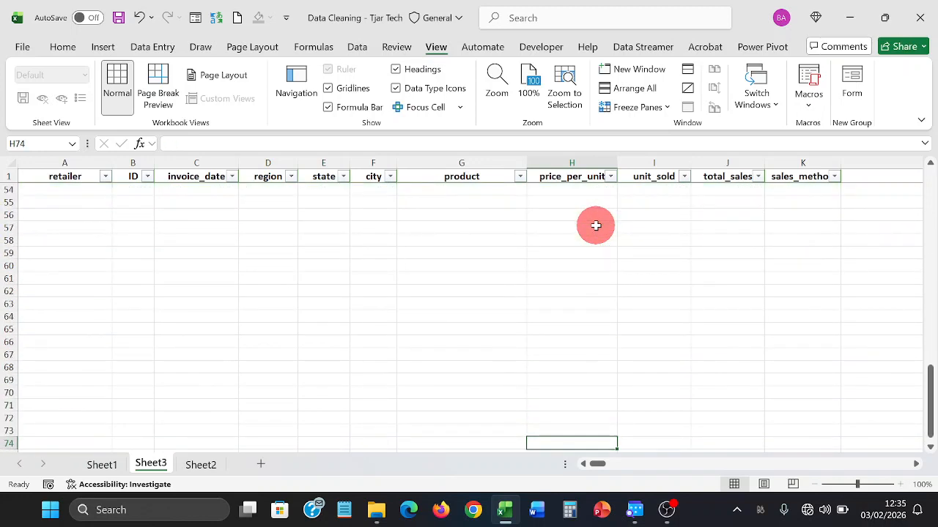
key("ctrl+Up")
key("ctrl+Up")
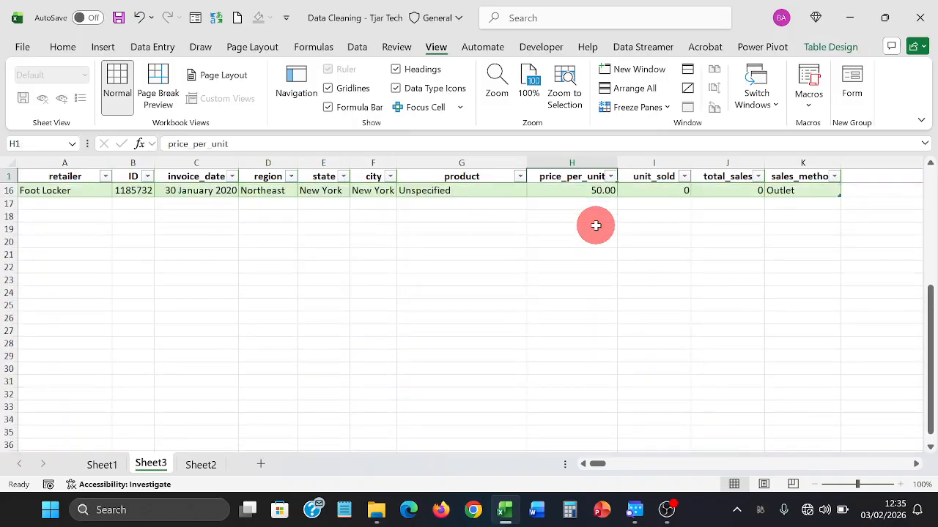
key("Down")
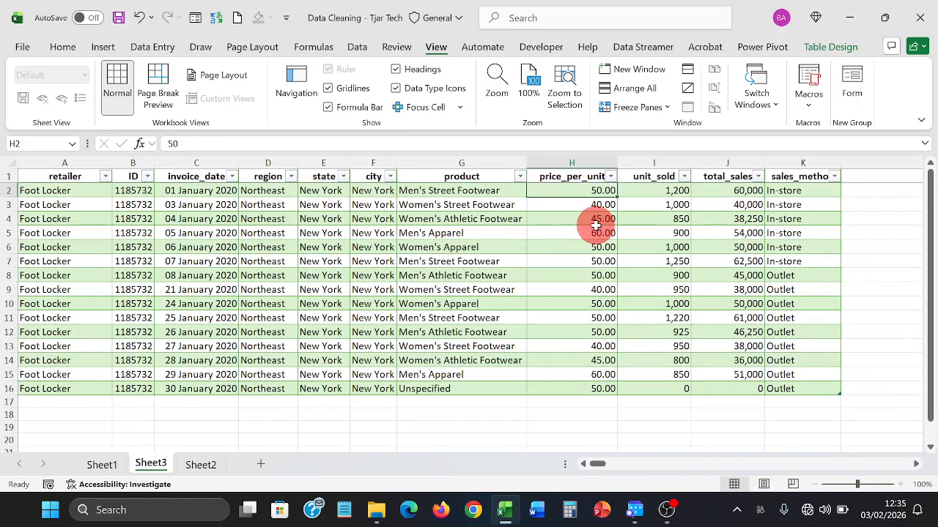
key("Down")
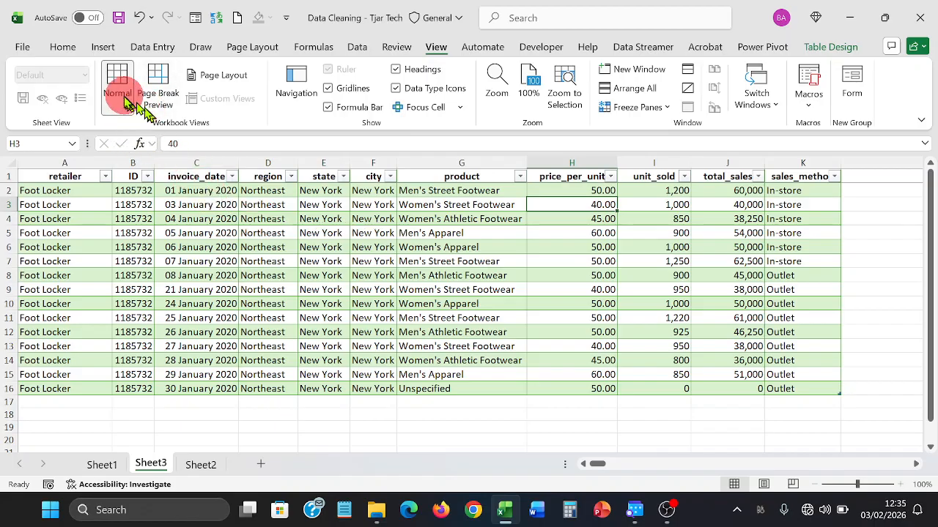
left_click(77, 48)
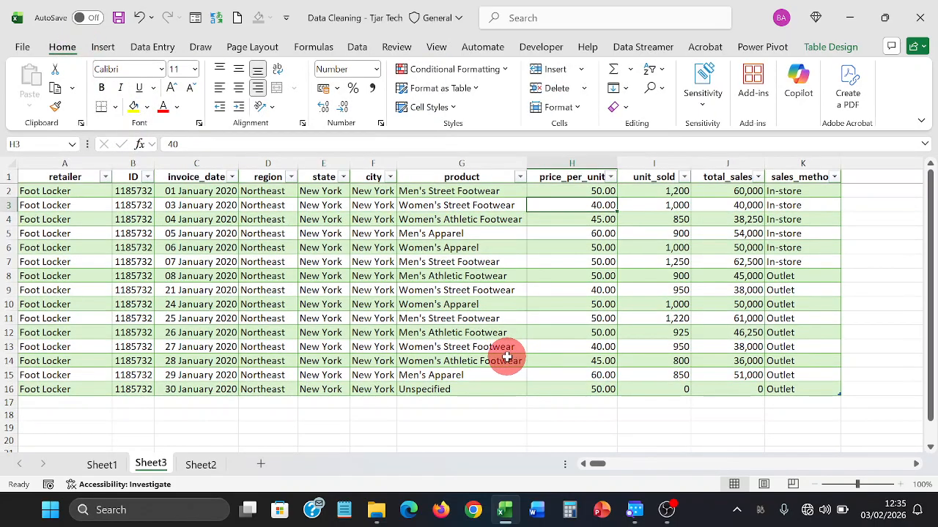
left_click(455, 301)
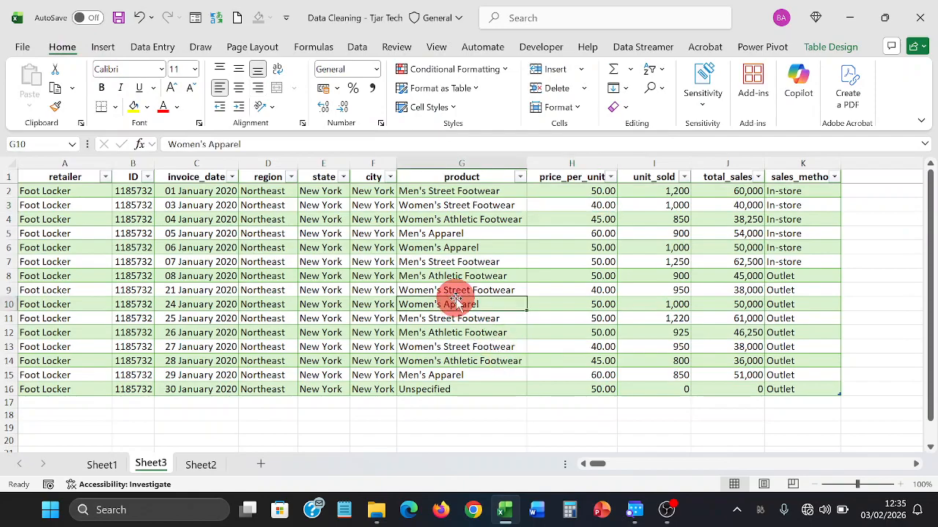